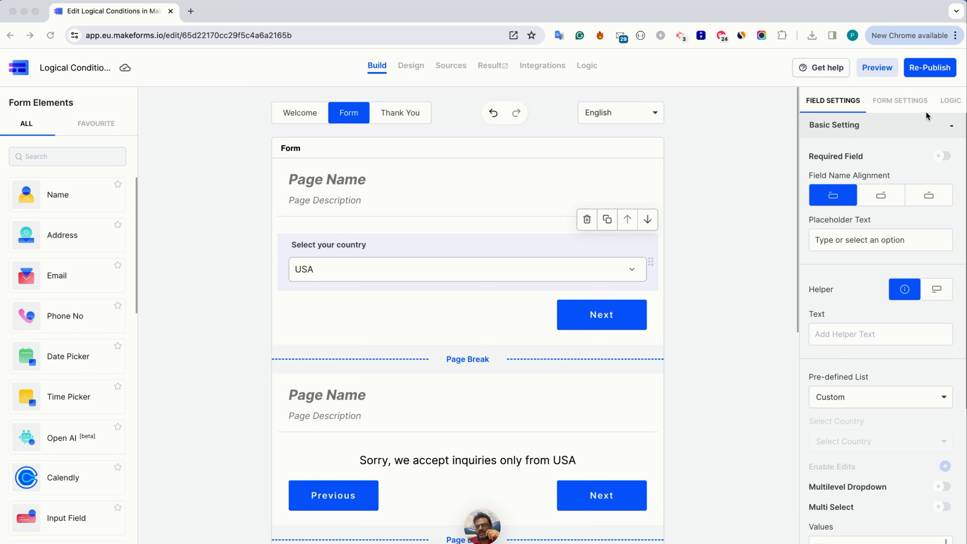
Create a new logic condition with a case-insensitive rule that Full Name Equals the chosen first name
{"action": "left_click", "coordinate": [949, 109]}
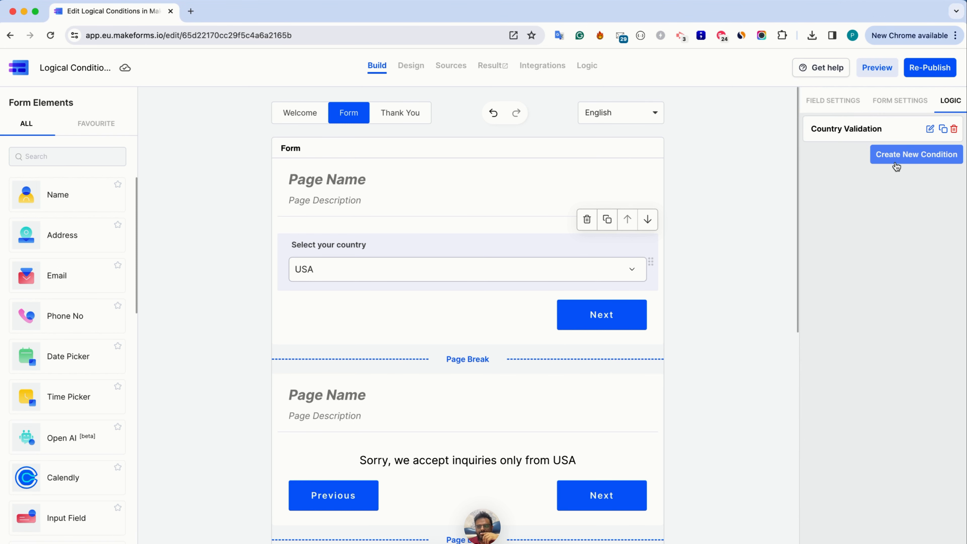
{"action": "left_click", "coordinate": [898, 158]}
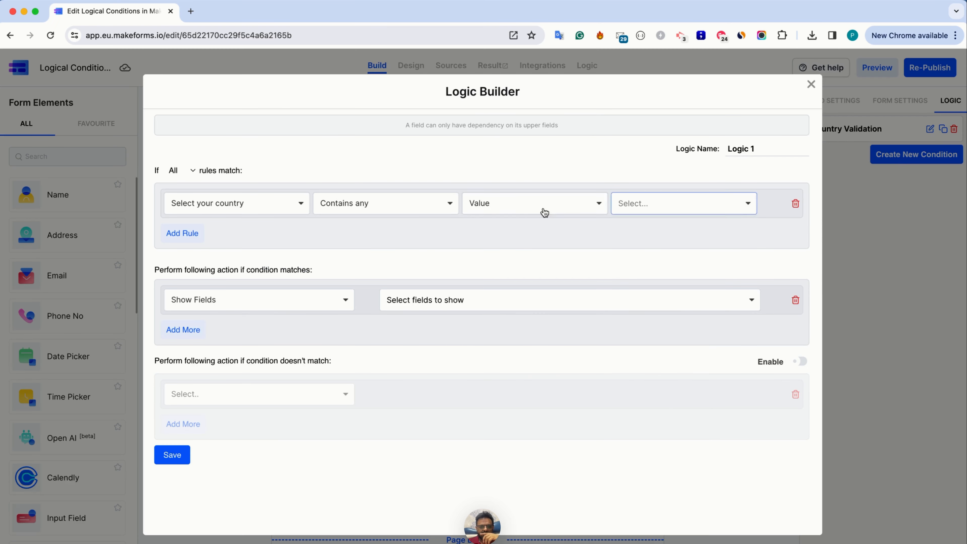
{"action": "left_click", "coordinate": [251, 204]}
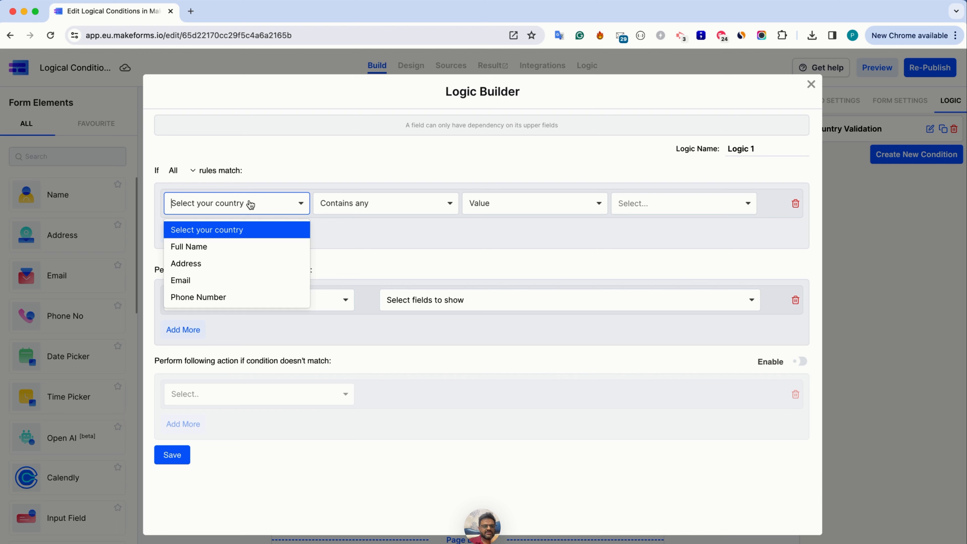
{"action": "left_click", "coordinate": [227, 245]}
{"action": "left_click", "coordinate": [327, 203]}
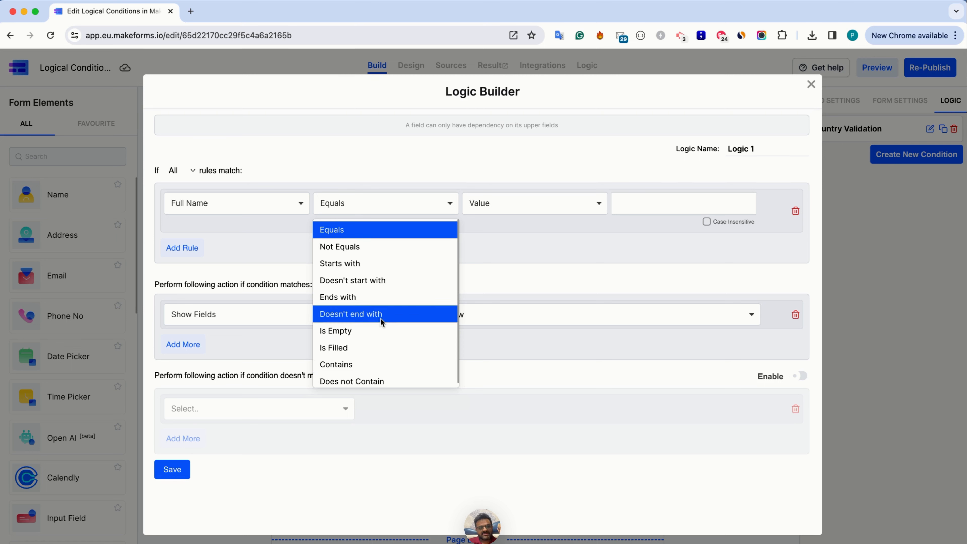
{"action": "left_click", "coordinate": [351, 236]}
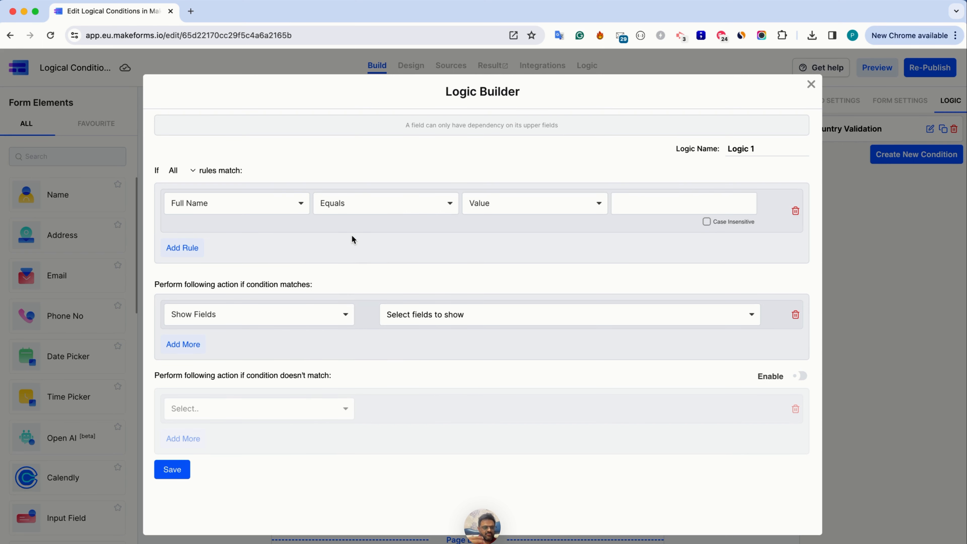
{"action": "left_click", "coordinate": [623, 200]}
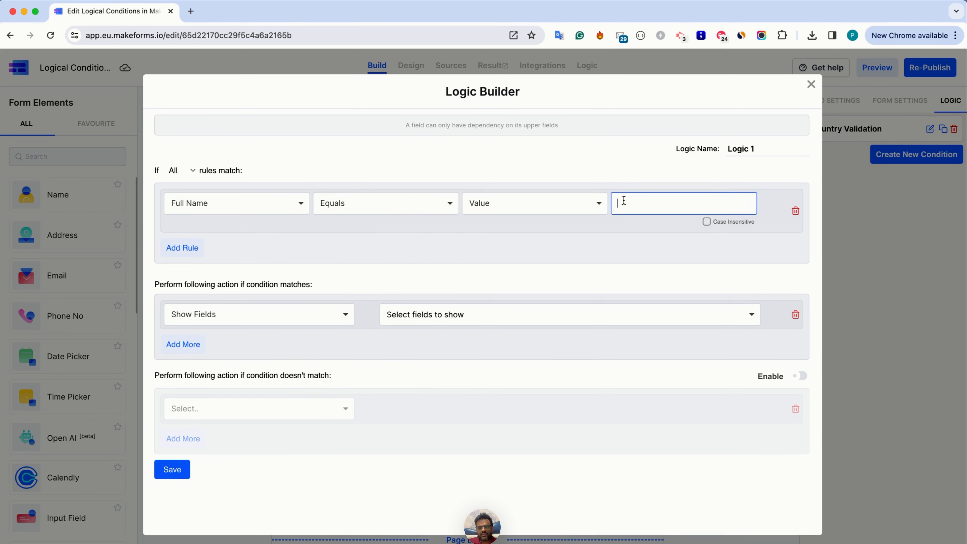
{"action": "type", "text": "Pratik"}
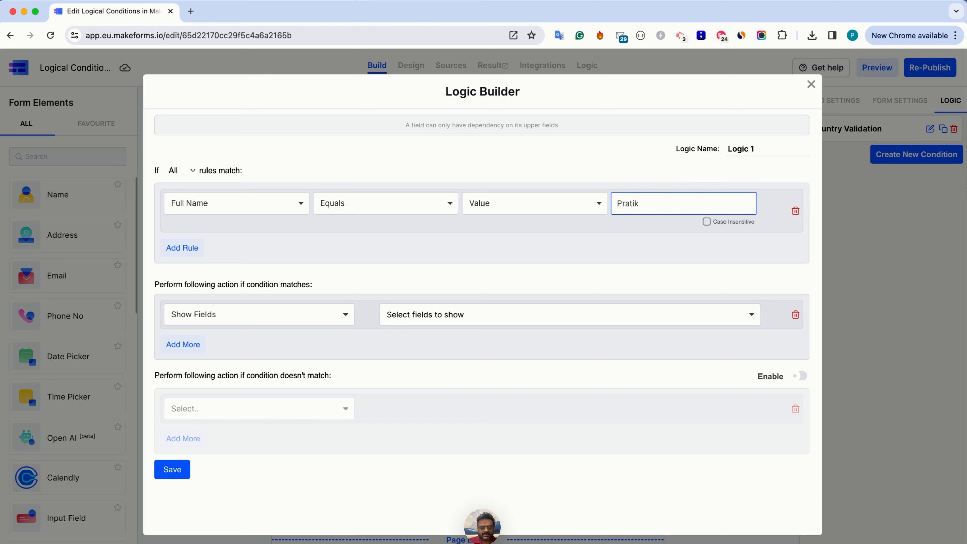
{"action": "left_click", "coordinate": [706, 222]}
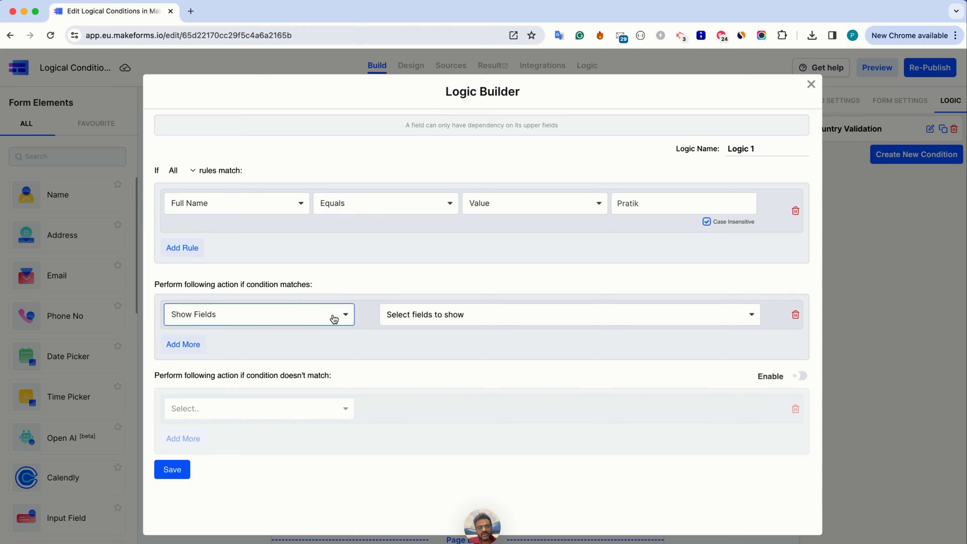
Make the condition show the Address, Email and Phone Number fields when it matches, and save it
{"action": "left_click", "coordinate": [406, 320]}
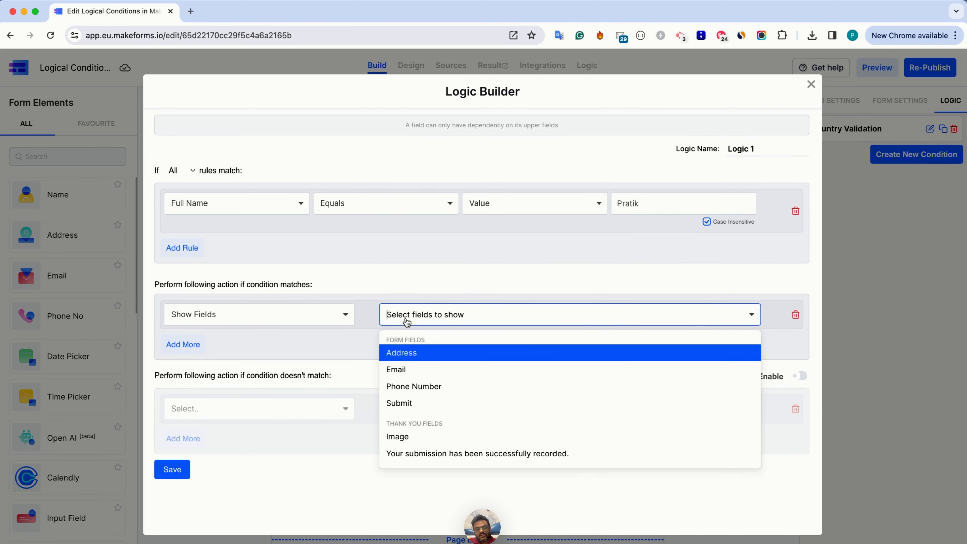
{"action": "left_click", "coordinate": [408, 356]}
{"action": "left_click", "coordinate": [435, 323]}
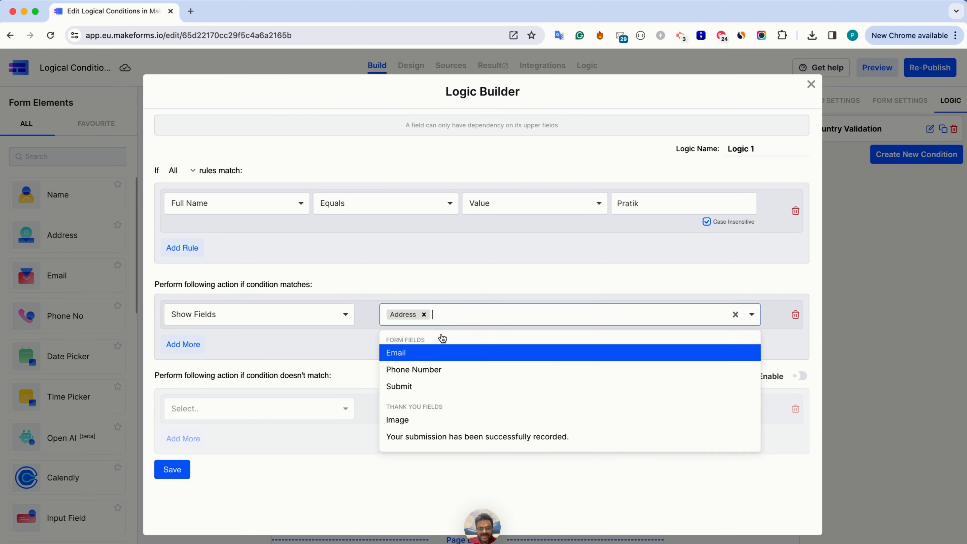
{"action": "left_click", "coordinate": [437, 353]}
{"action": "left_click", "coordinate": [472, 322]}
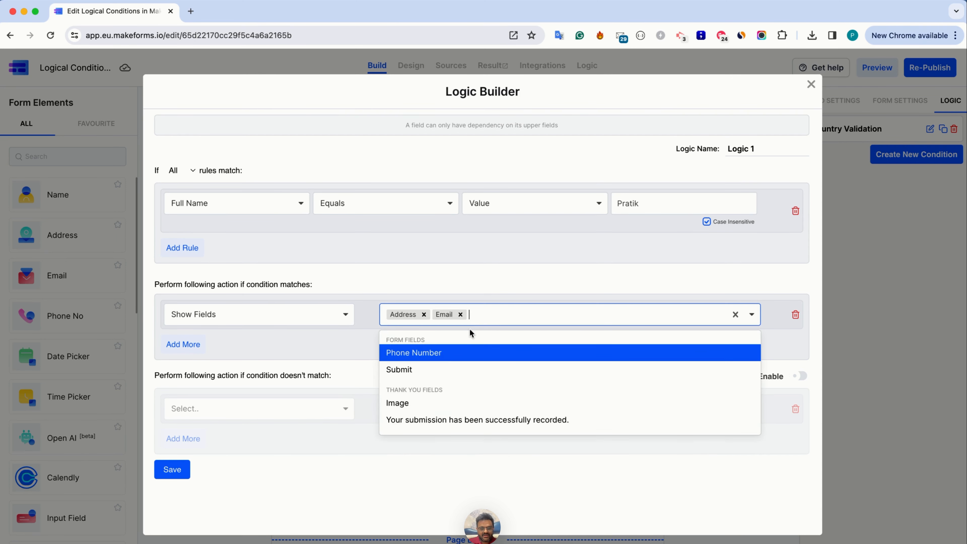
{"action": "left_click", "coordinate": [453, 356]}
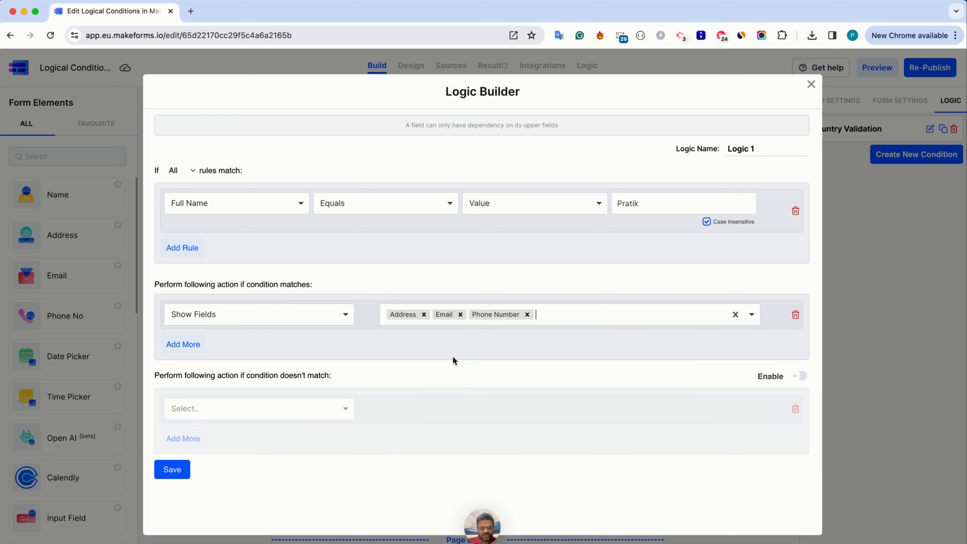
{"action": "left_click", "coordinate": [172, 473]}
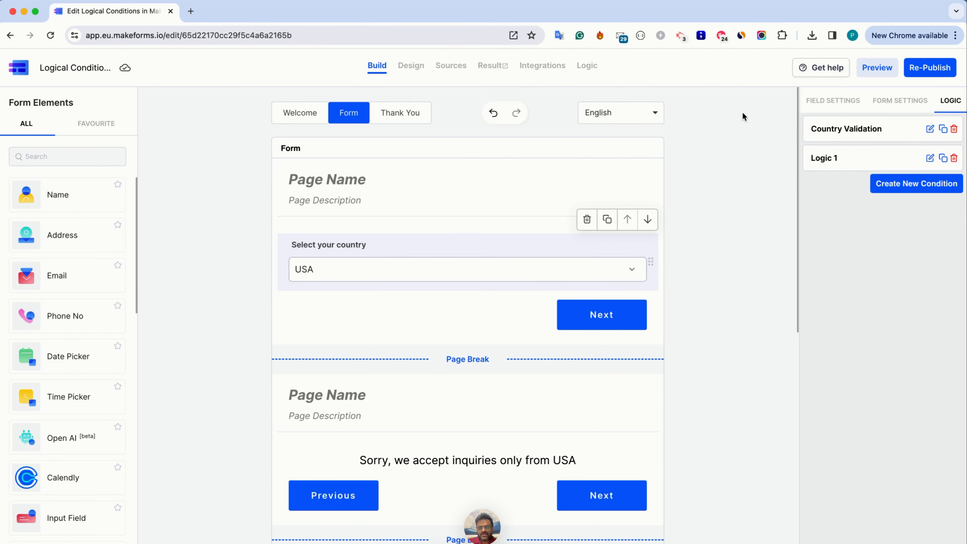
Re-publish the form and open its default link in a new tab
{"action": "left_click", "coordinate": [918, 69]}
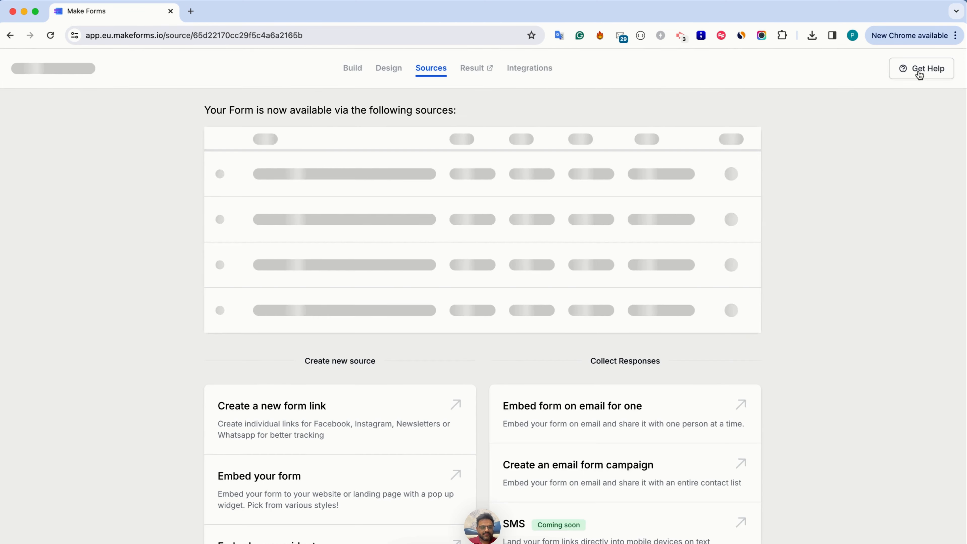
{"action": "left_click", "coordinate": [383, 179]}
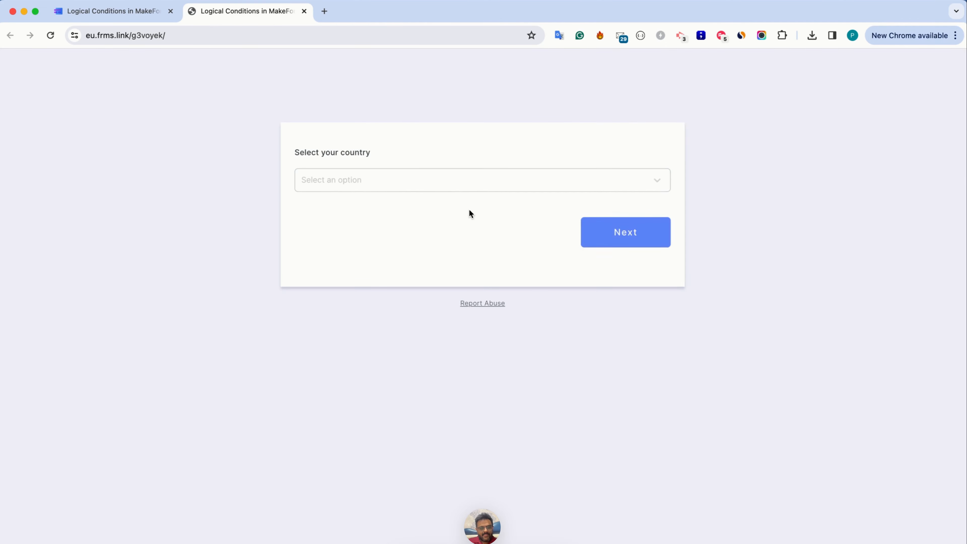
Test the live form by choosing USA as the country, continuing, and entering the matching first name as Full Name
{"action": "left_click", "coordinate": [426, 183]}
{"action": "left_click", "coordinate": [412, 207]}
{"action": "left_click", "coordinate": [606, 242]}
{"action": "left_click", "coordinate": [412, 185]}
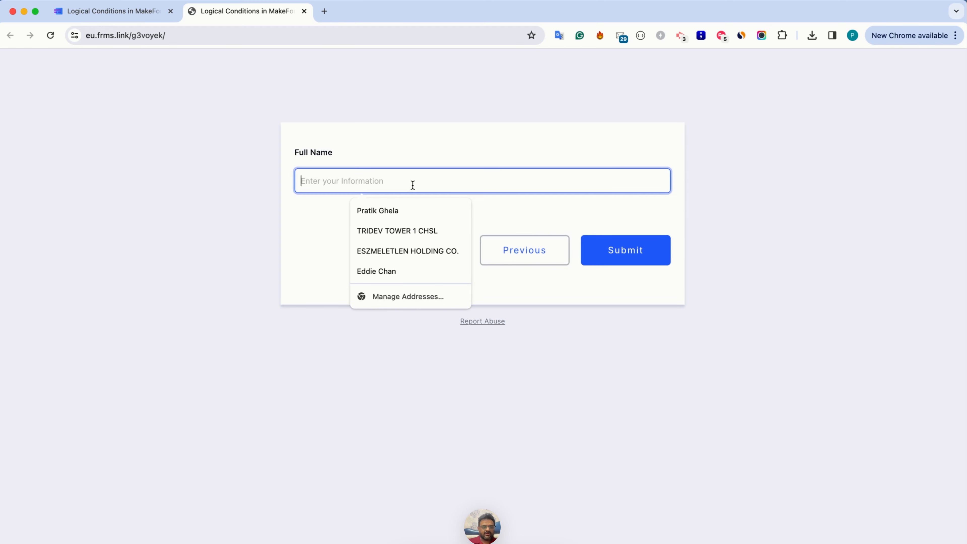
{"action": "type", "text": "Pratik"}
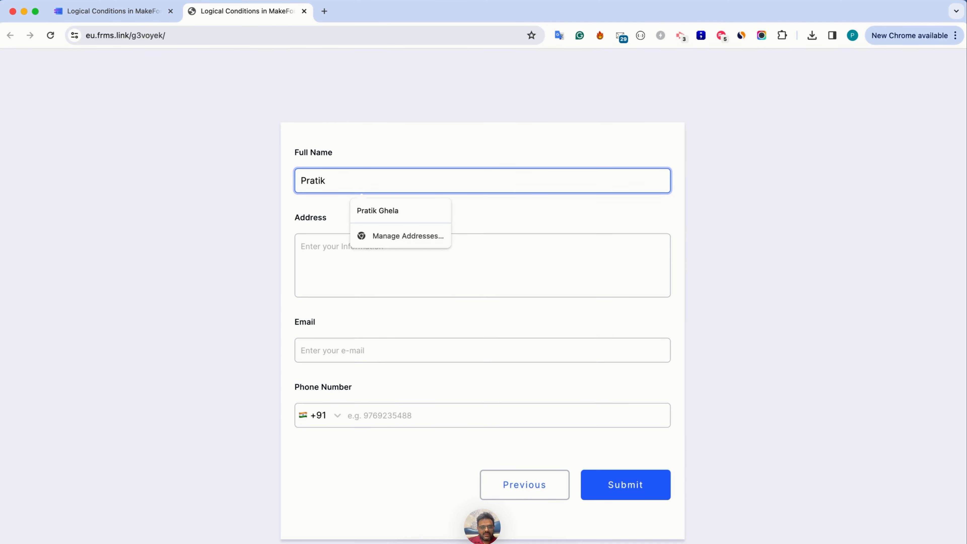
{"action": "left_click", "coordinate": [419, 129]}
Return to the form builder, change the Full Name rule of Logic 1 to Starts with, and save the condition
{"action": "left_click", "coordinate": [132, 17]}
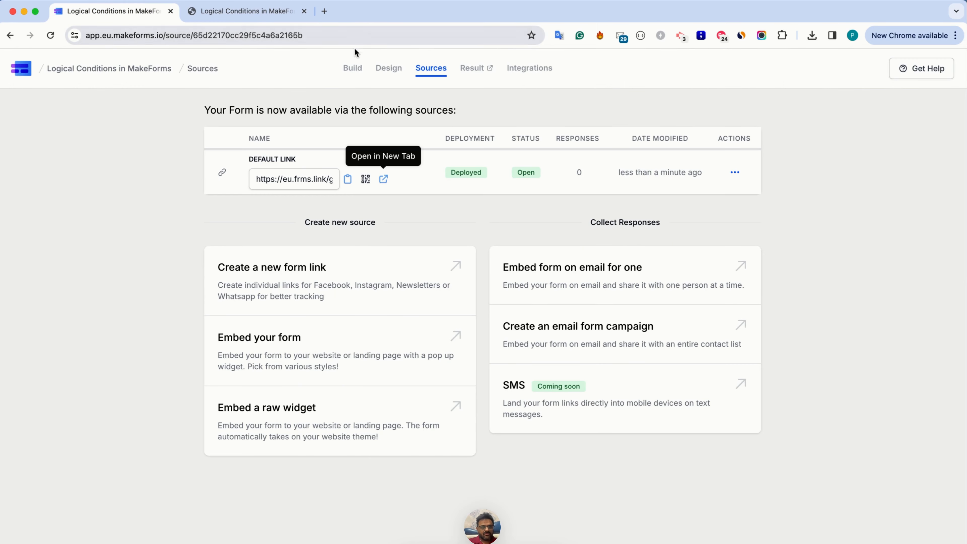
{"action": "left_click", "coordinate": [352, 71]}
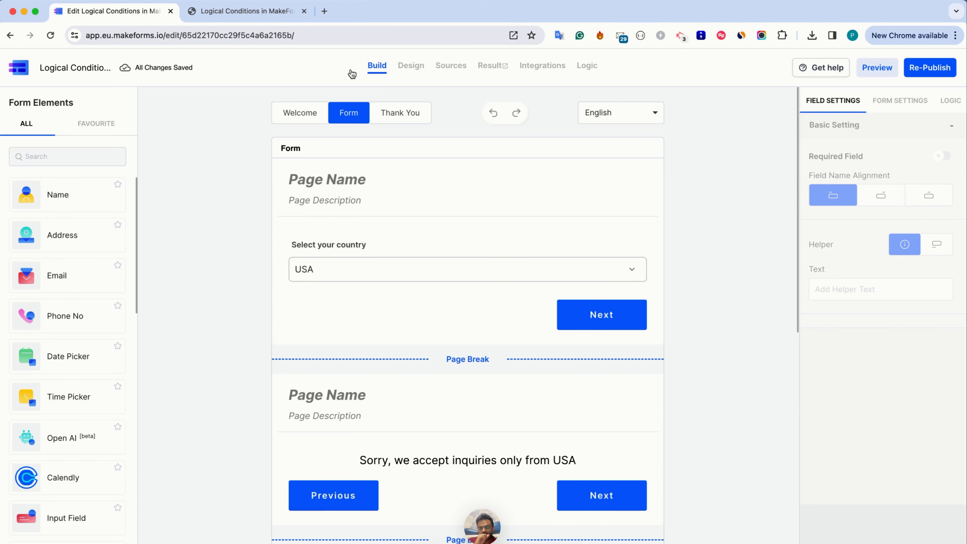
{"action": "scroll", "coordinate": [464, 345], "scroll_direction": "down", "scroll_amount": 7}
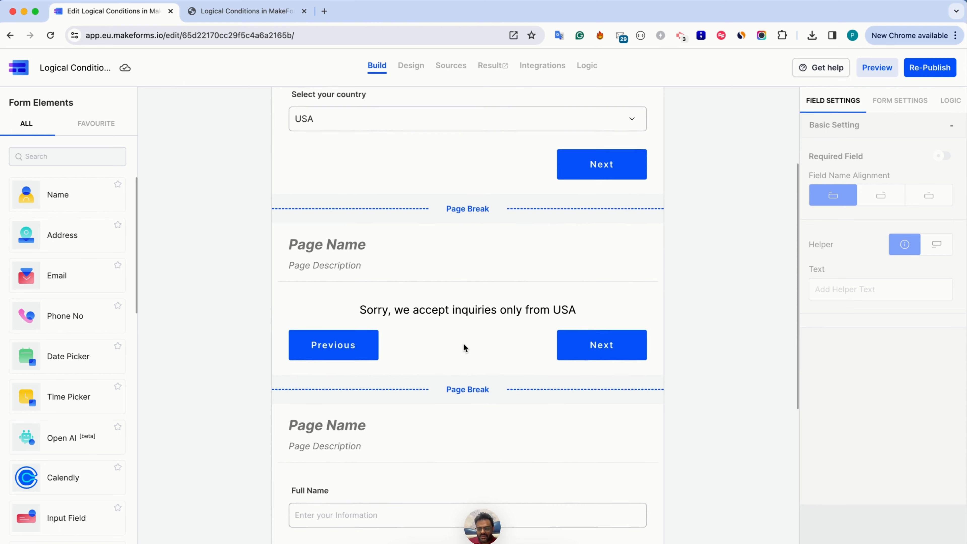
{"action": "left_click", "coordinate": [413, 486]}
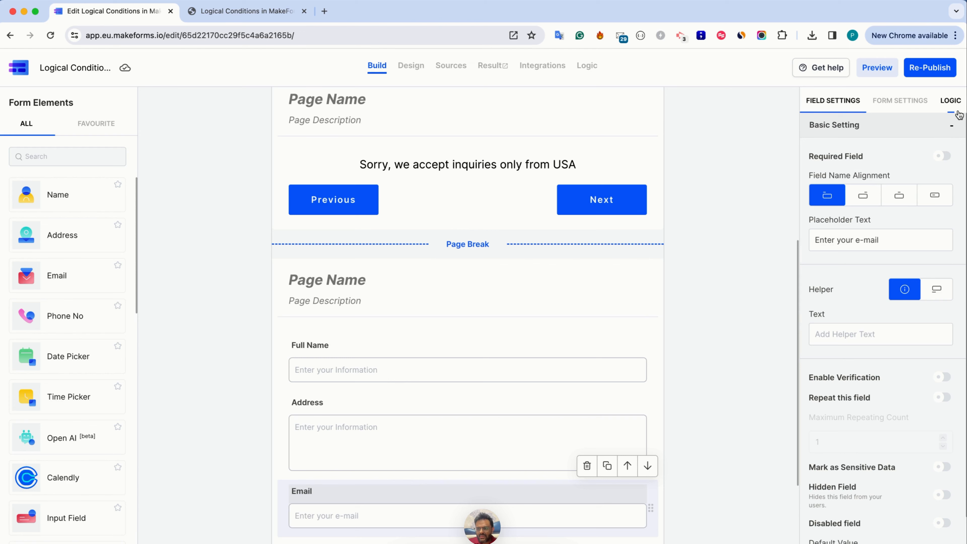
{"action": "left_click", "coordinate": [951, 101]}
{"action": "left_click", "coordinate": [928, 162]}
{"action": "left_click", "coordinate": [928, 162]}
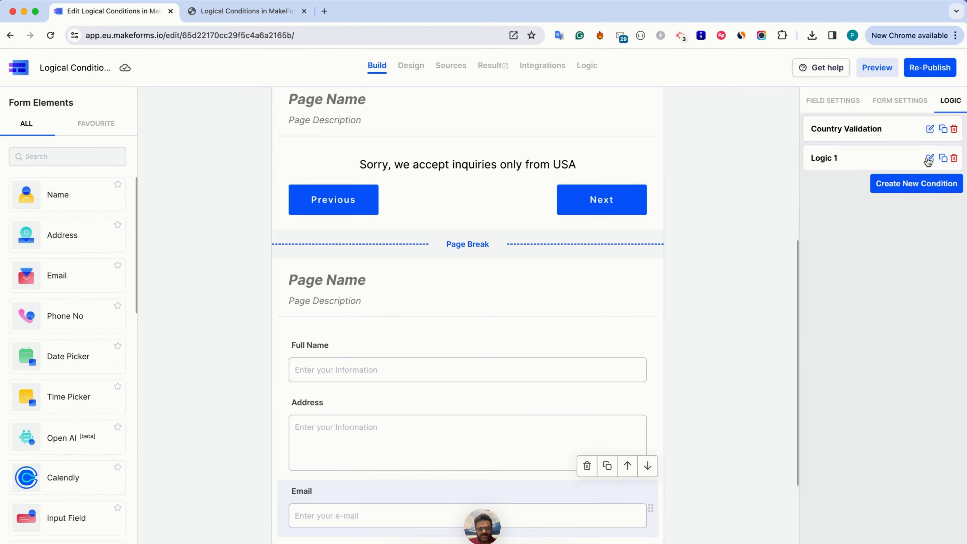
{"action": "left_click", "coordinate": [928, 160]}
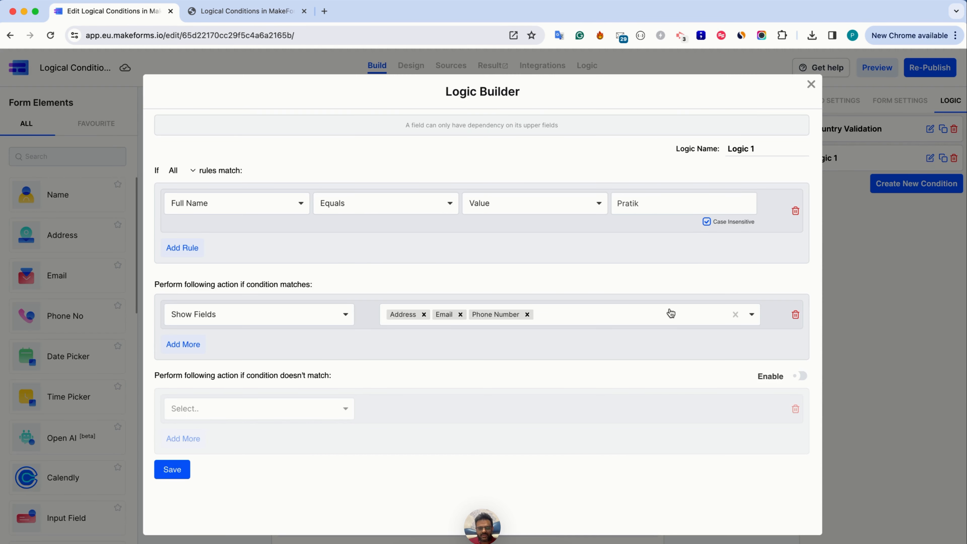
{"action": "left_click", "coordinate": [430, 212]}
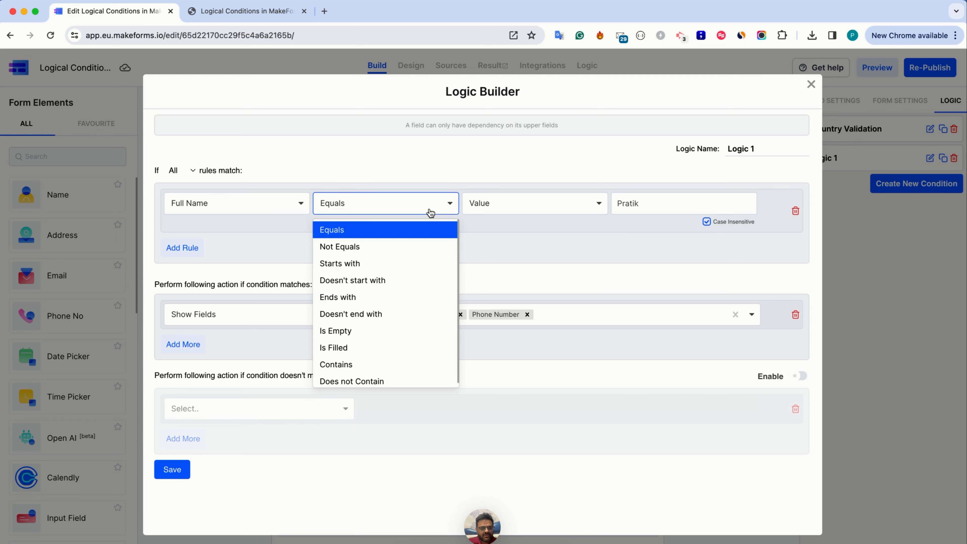
{"action": "left_click", "coordinate": [411, 265]}
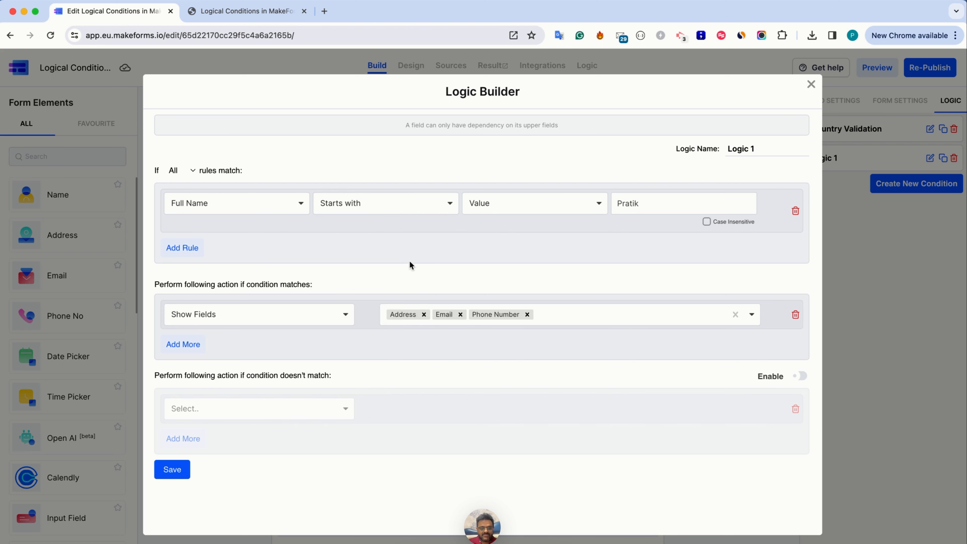
{"action": "left_click", "coordinate": [190, 472]}
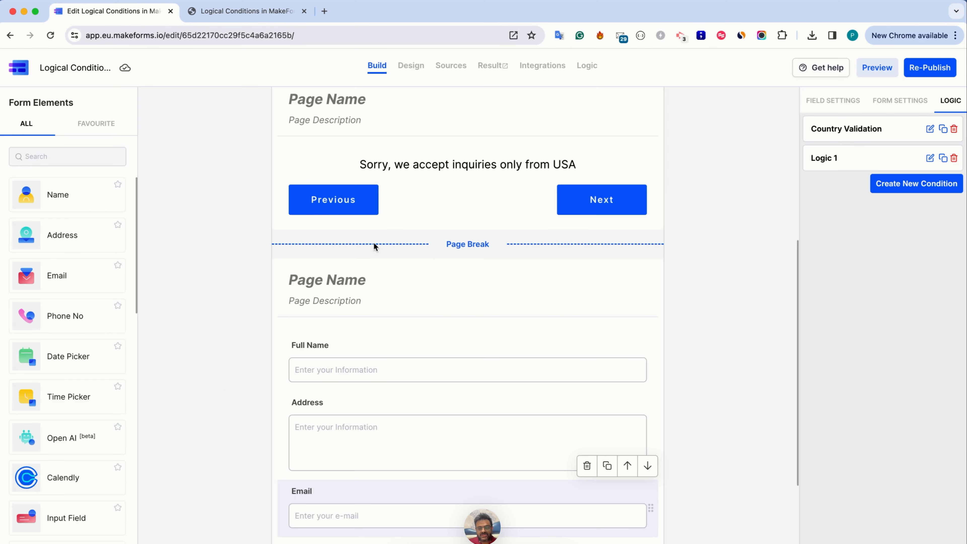
Re-publish the form and reload its live page in the other tab
{"action": "left_click", "coordinate": [934, 76]}
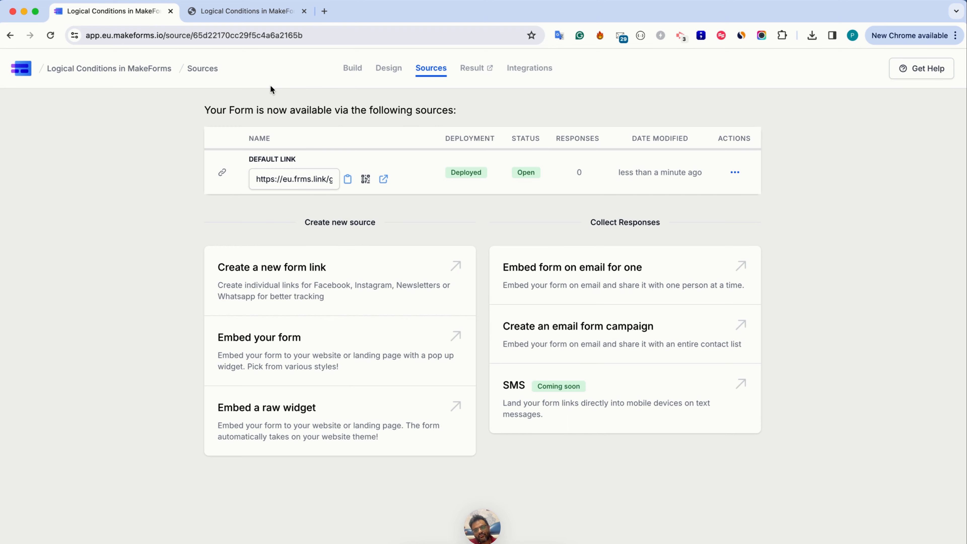
{"action": "key", "text": "ctrl+Tab"}
{"action": "key", "text": "super+r"}
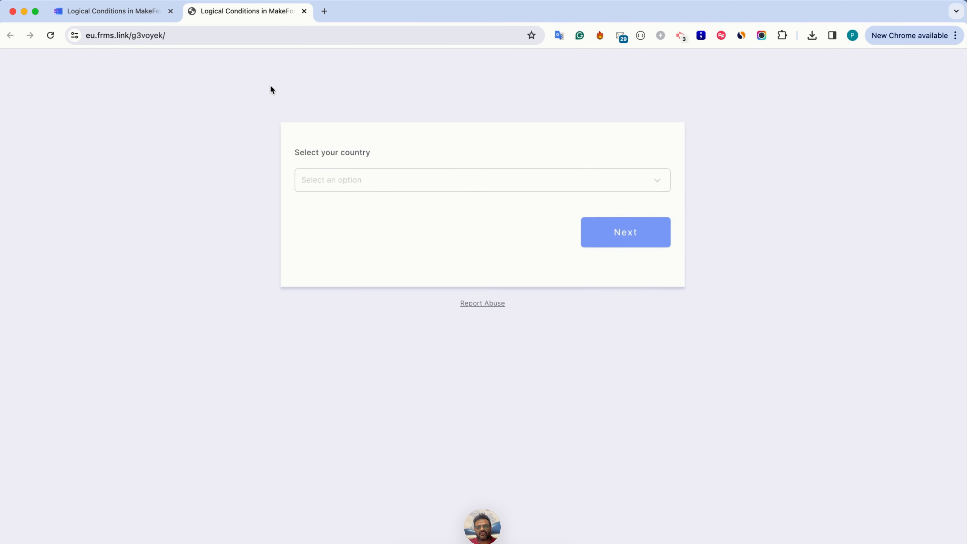
Choose USA as the country, continue, and enter a full name that starts with the matching first name
{"action": "left_click", "coordinate": [328, 185]}
{"action": "left_click", "coordinate": [325, 201]}
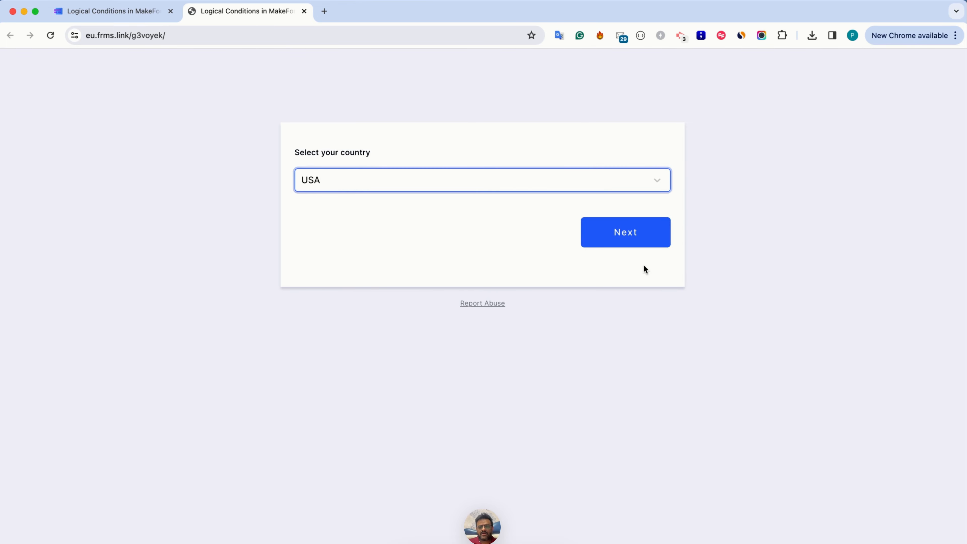
{"action": "left_click", "coordinate": [634, 239]}
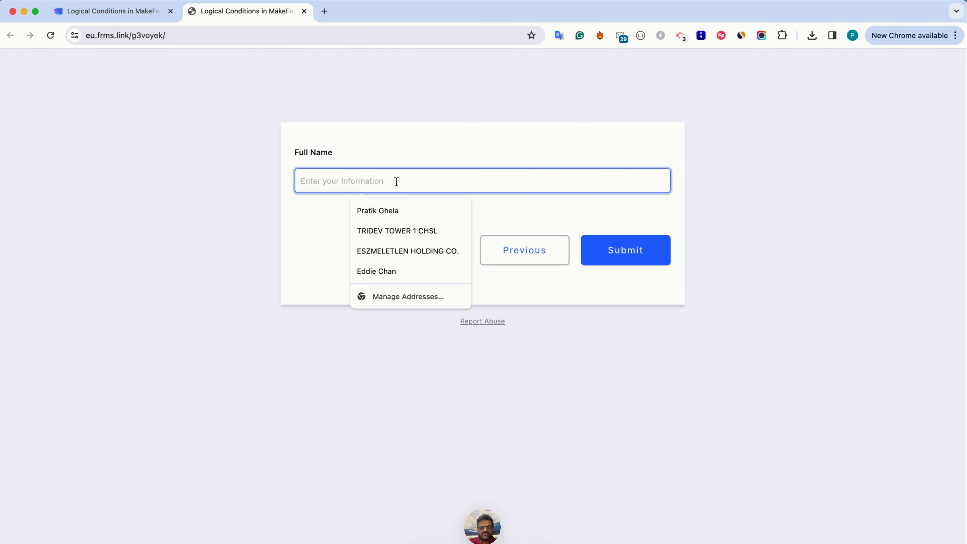
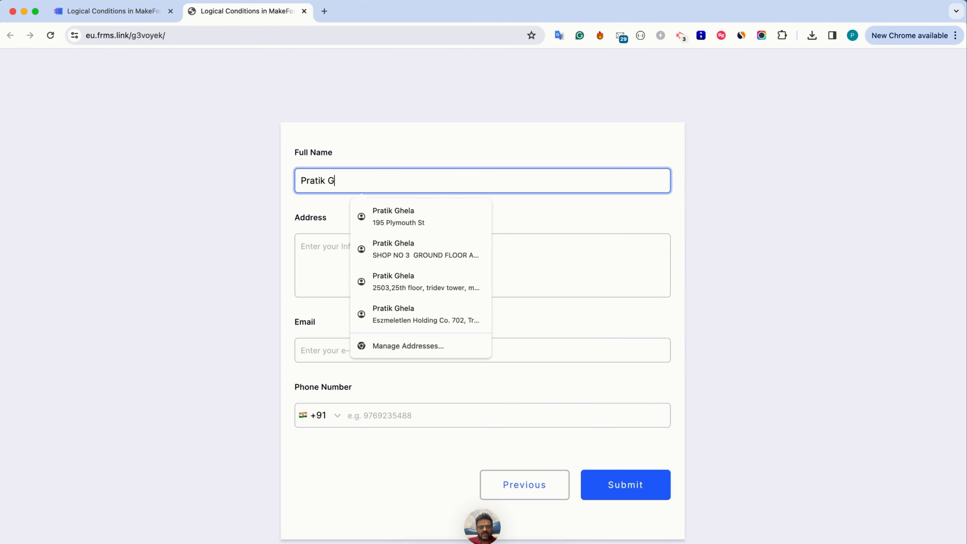
{"action": "key", "text": "Tab"}
{"action": "key", "text": "shift+Tab"}
{"action": "key", "text": "Right"}
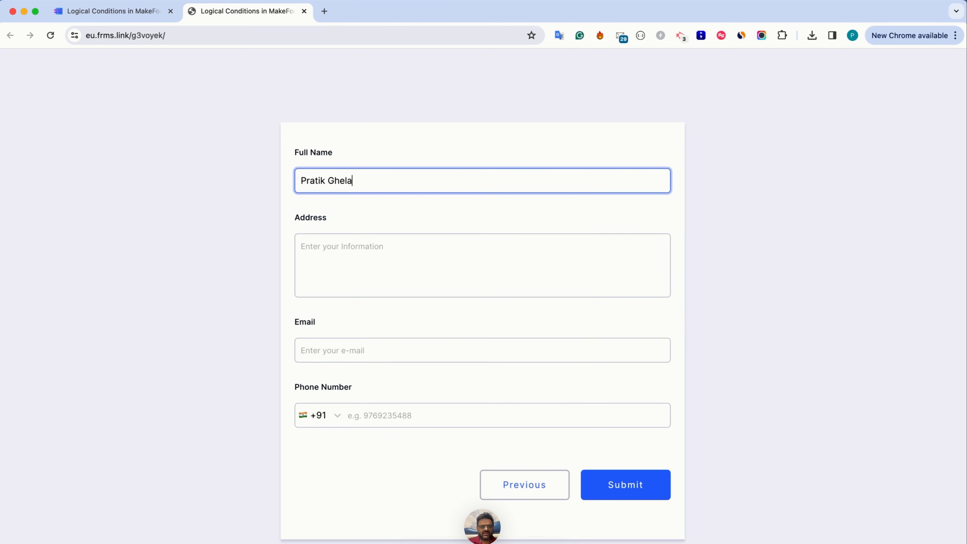
Replace the surname in Full Name with a different one and delete it, keeping only the first name
{"action": "key", "text": "alt+shift+Left"}
{"action": "key", "text": "alt+shift+Left"}
{"action": "key", "text": "BackSpace"}
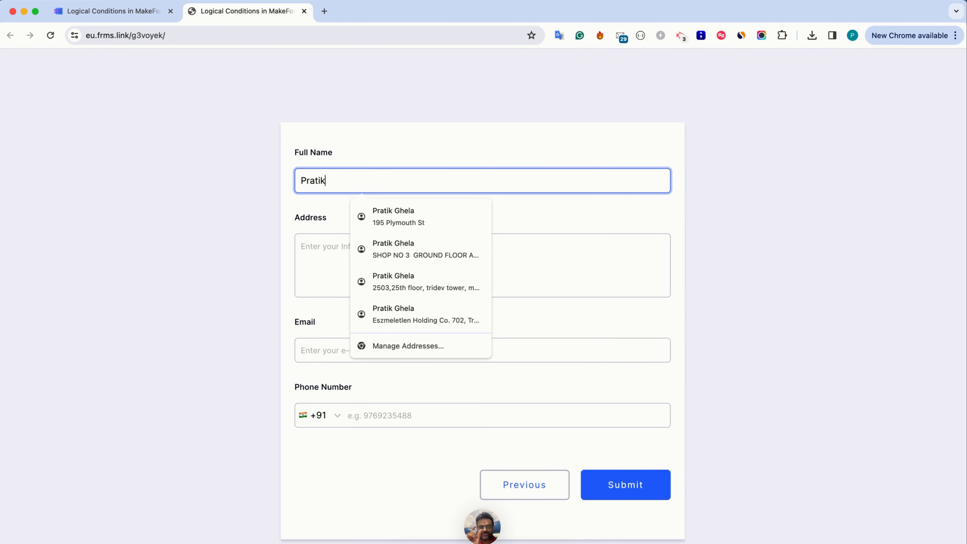
Return to the form builder, open the Logic 1 condition, and set its Full Name rule to Is Empty
{"action": "key", "text": "ctrl+Tab"}
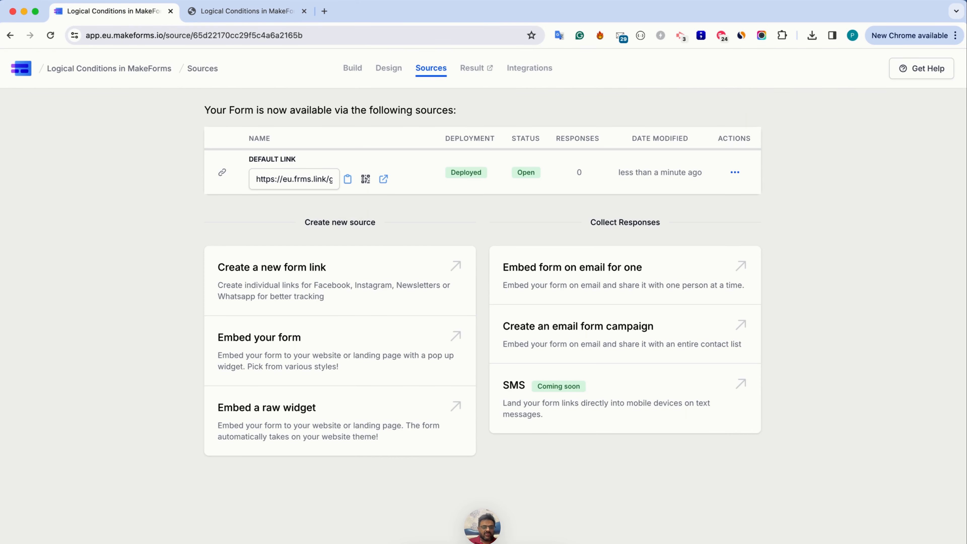
{"action": "left_click", "coordinate": [354, 66]}
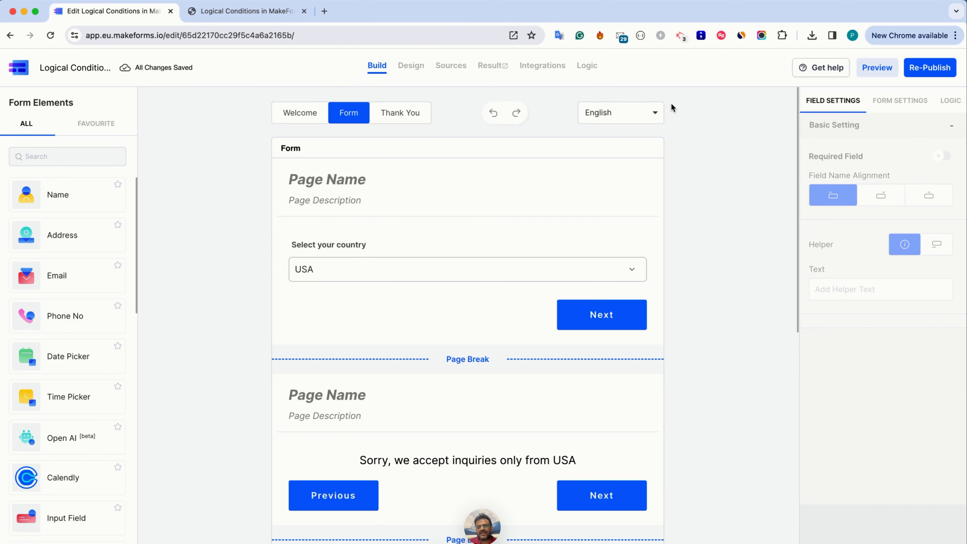
{"action": "left_click", "coordinate": [950, 101]}
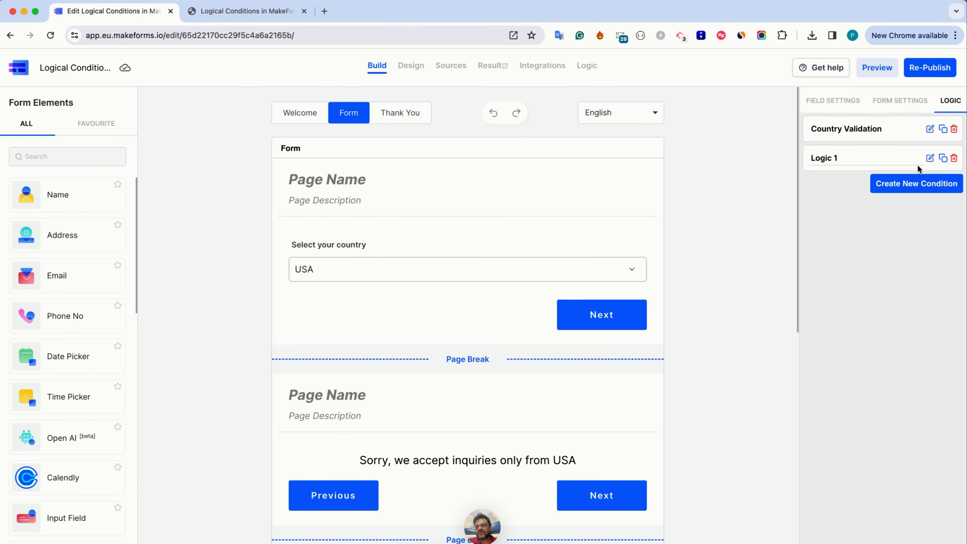
{"action": "left_click", "coordinate": [930, 158]}
{"action": "left_click", "coordinate": [391, 209]}
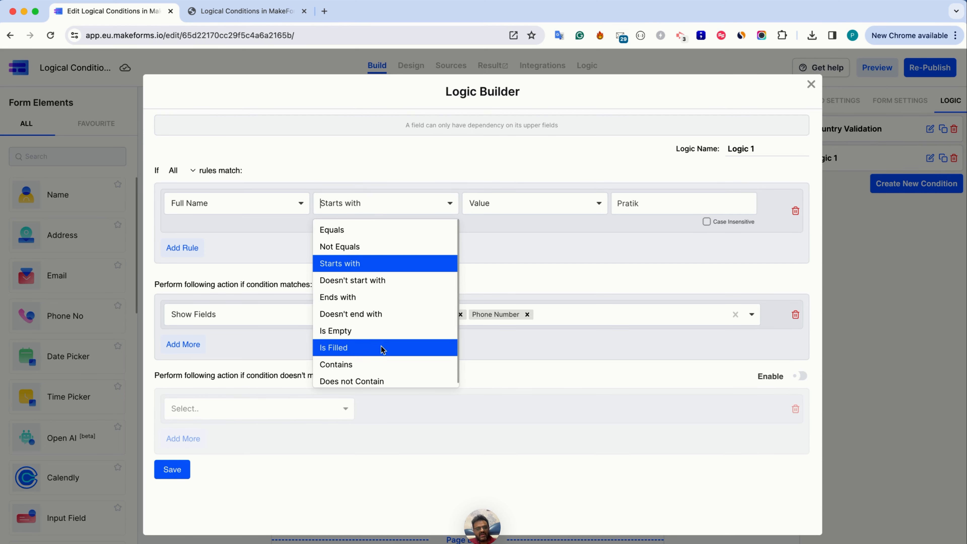
{"action": "left_click", "coordinate": [381, 334]}
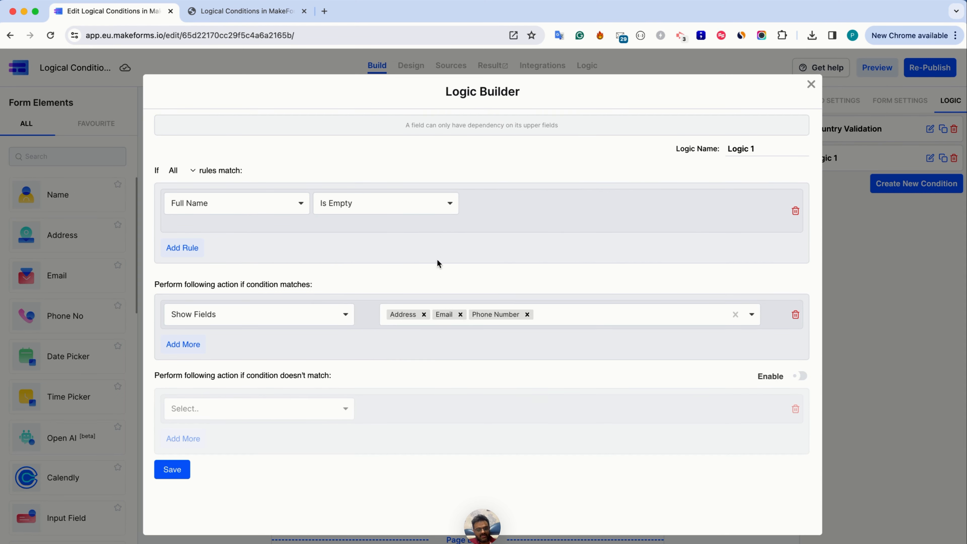
{"action": "left_click", "coordinate": [364, 206]}
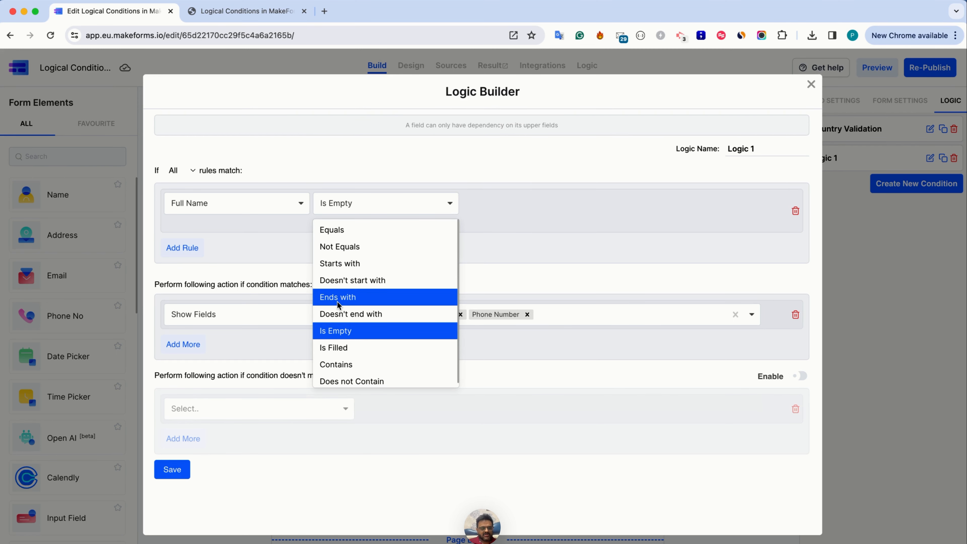
{"action": "left_click", "coordinate": [339, 333]}
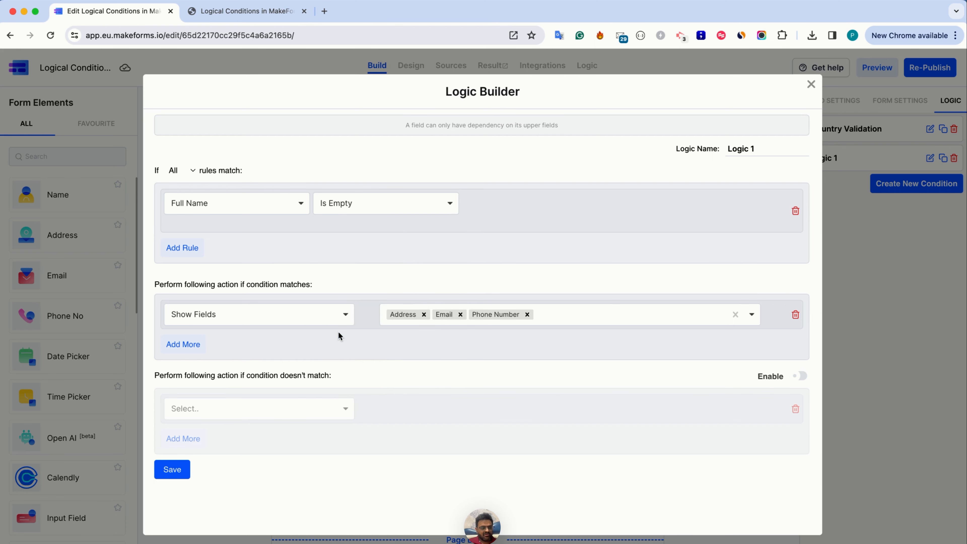
Change the Full Name rule of Logic 1 to Is Filled and save the condition
{"action": "left_click", "coordinate": [360, 211]}
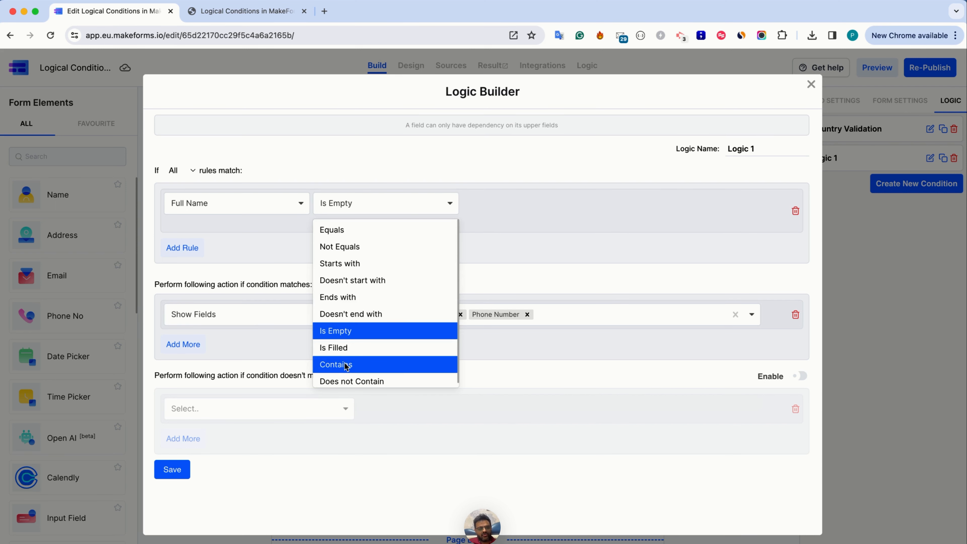
{"action": "left_click", "coordinate": [347, 349]}
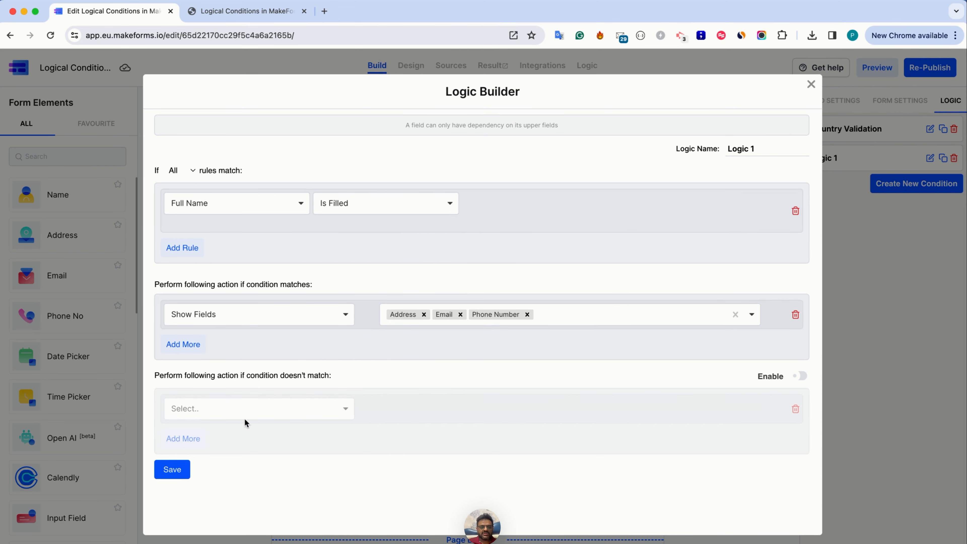
{"action": "left_click", "coordinate": [172, 469]}
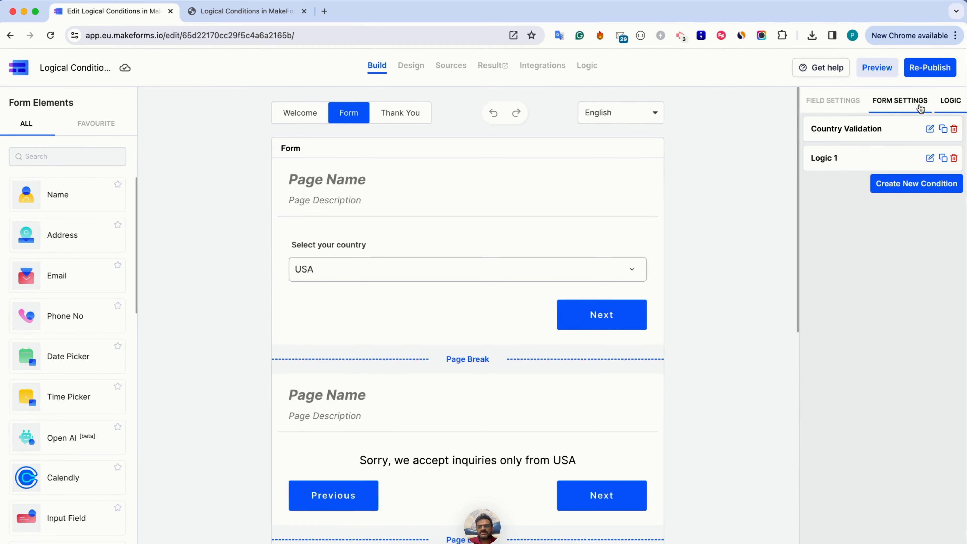
Re-publish the form with the Is Filled rule and reload its live page in the other tab
{"action": "left_click", "coordinate": [934, 78]}
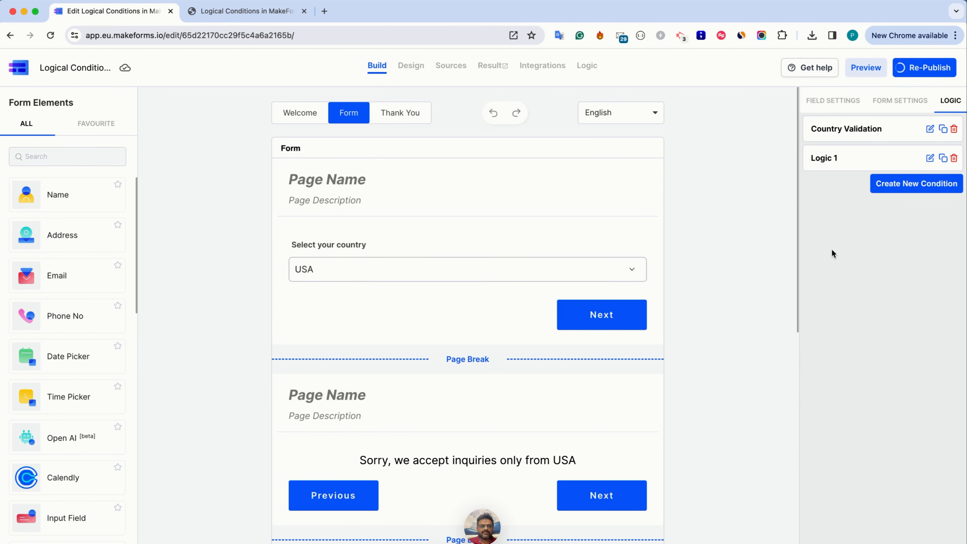
{"action": "key", "text": "ctrl+Tab"}
{"action": "key", "text": "super+r"}
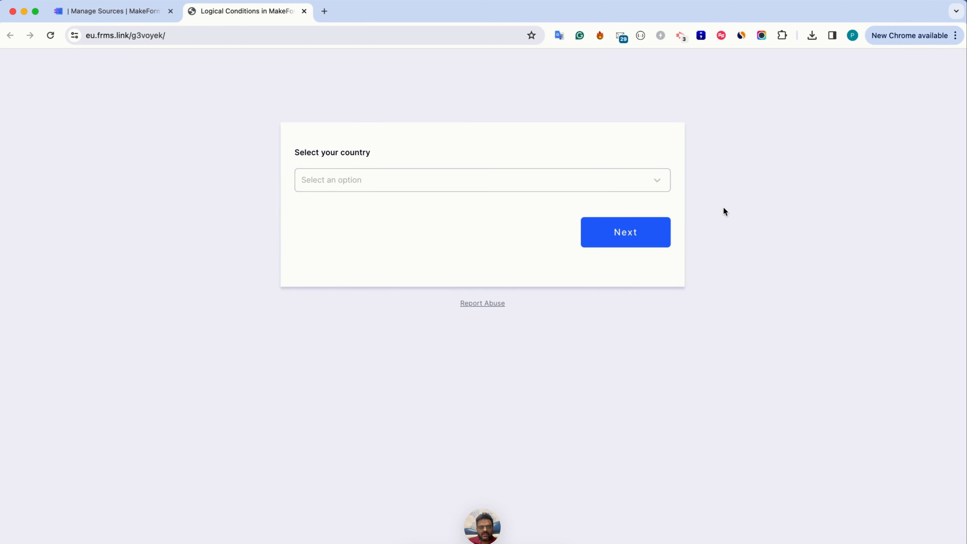
{"action": "left_click", "coordinate": [47, 36]}
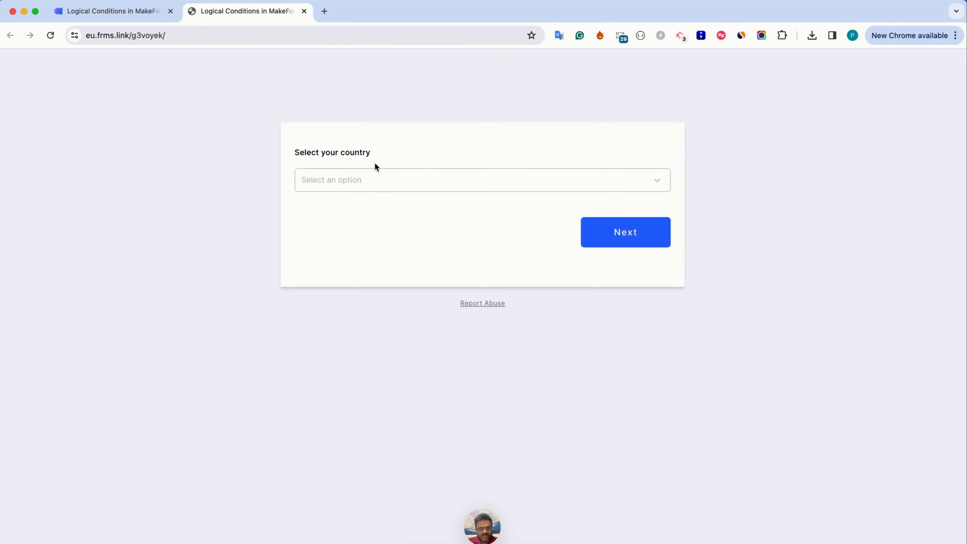
Choose USA as the country, continue, and enter a different person's first name in Full Name
{"action": "left_click", "coordinate": [375, 183]}
{"action": "left_click", "coordinate": [351, 208]}
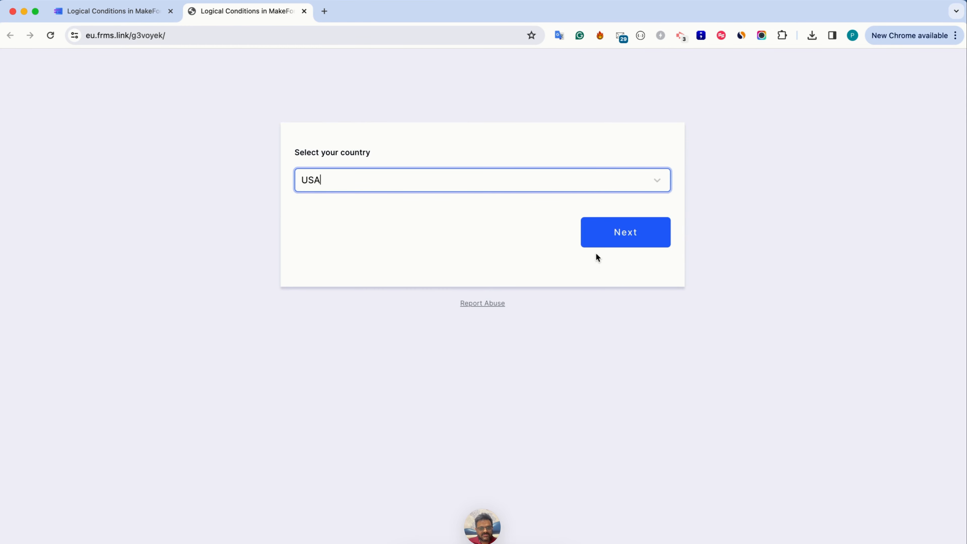
{"action": "left_click", "coordinate": [611, 243]}
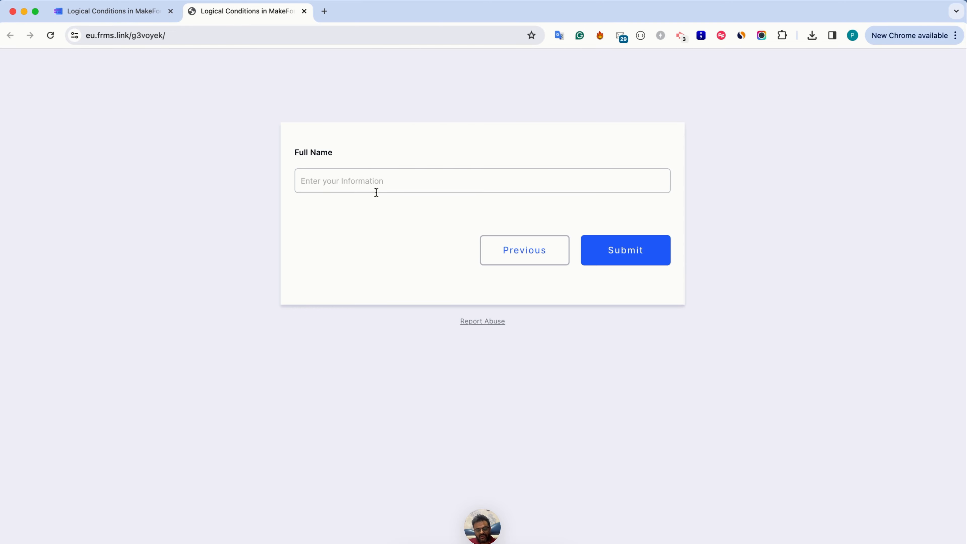
{"action": "left_click", "coordinate": [372, 182]}
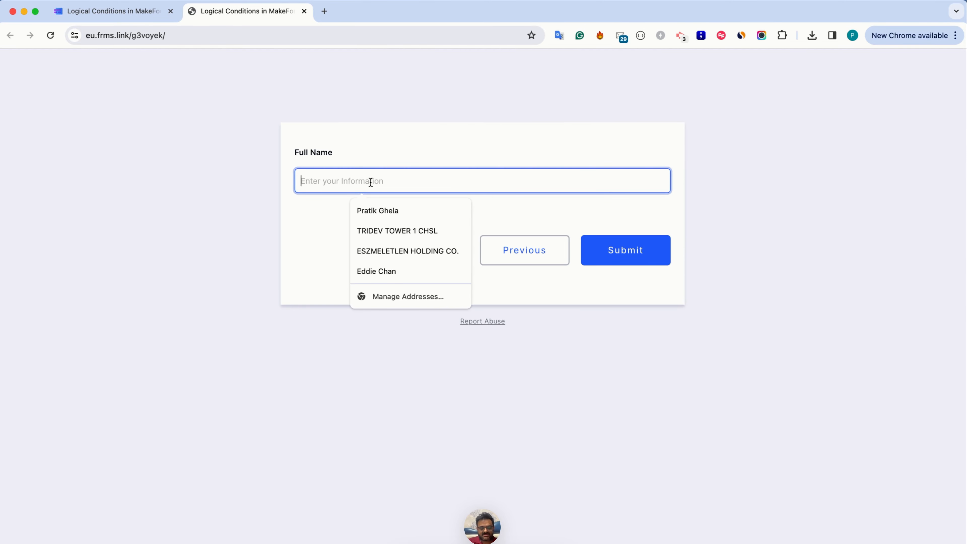
{"action": "type", "text": "Chintan"}
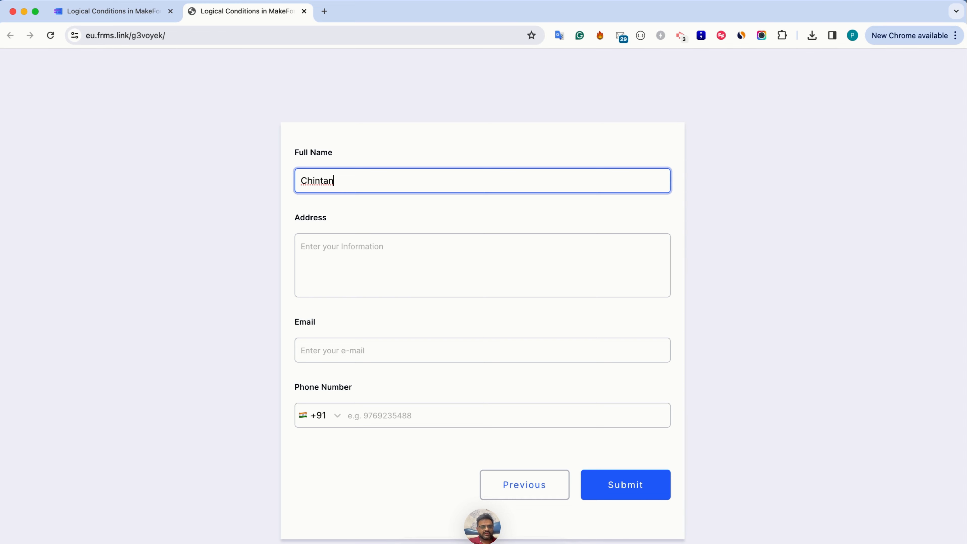
Clear the Full Name field completely and enter the same first name again
{"action": "key", "text": "super+a"}
{"action": "key", "text": "BackSpace"}
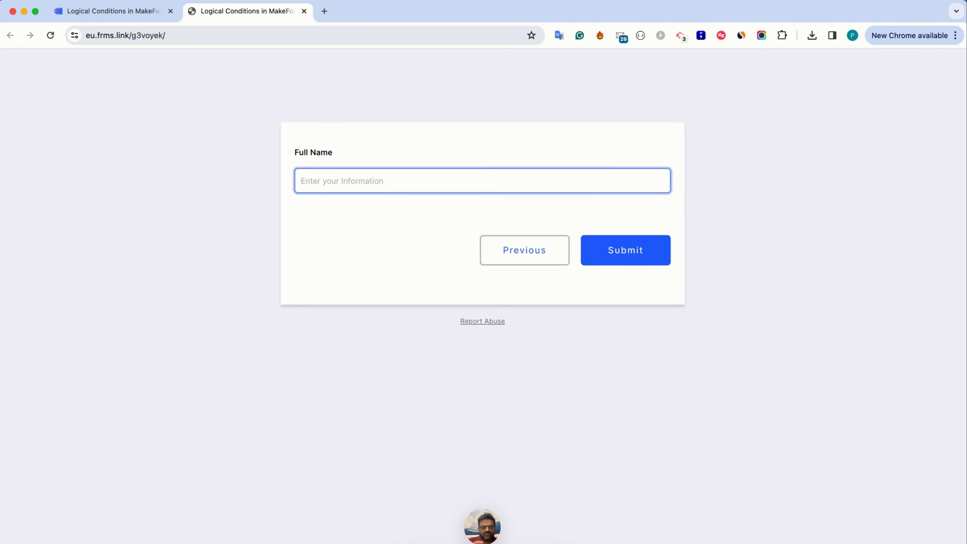
{"action": "type", "text": "Chintan"}
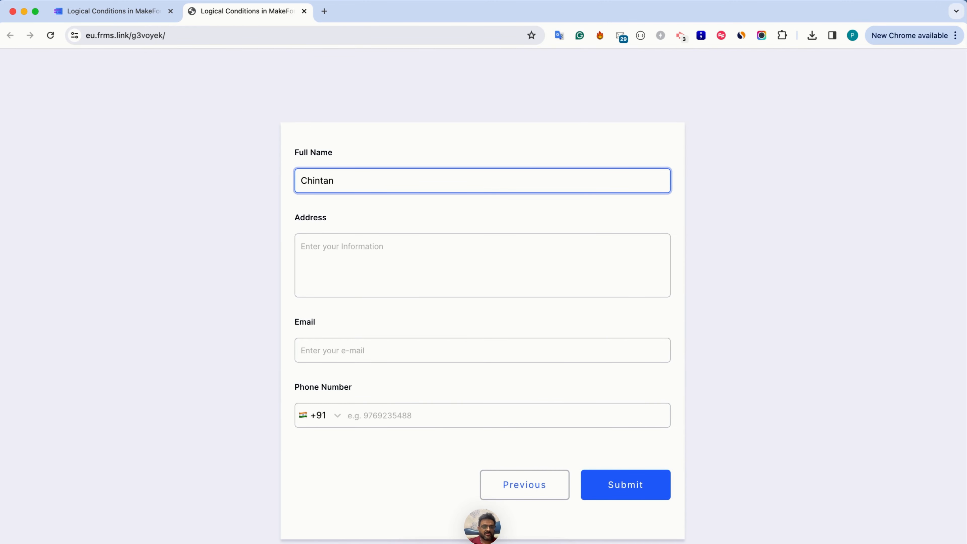
Return to the form builder, reopen Logic 1, and set its Full Name rule to Contains
{"action": "key", "text": "ctrl+shift+Tab"}
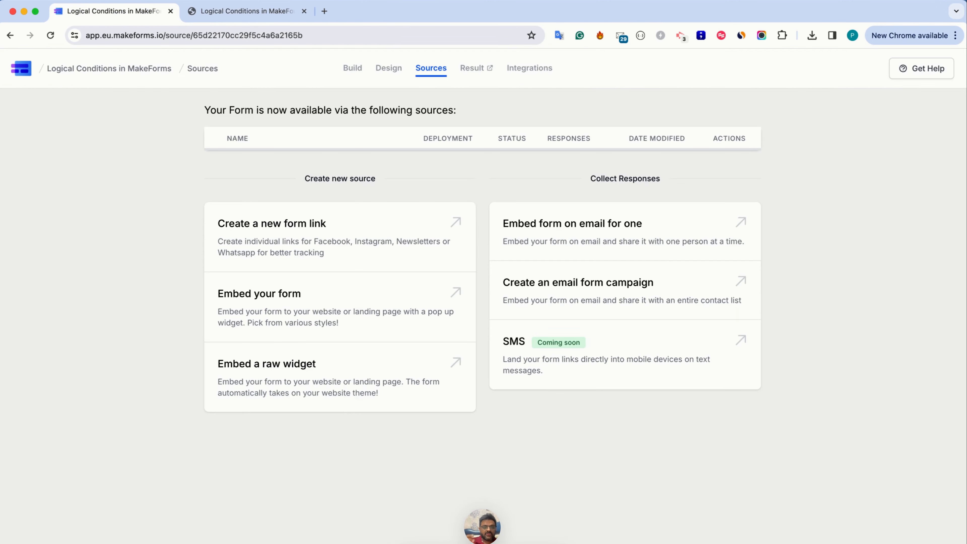
{"action": "left_click", "coordinate": [356, 71]}
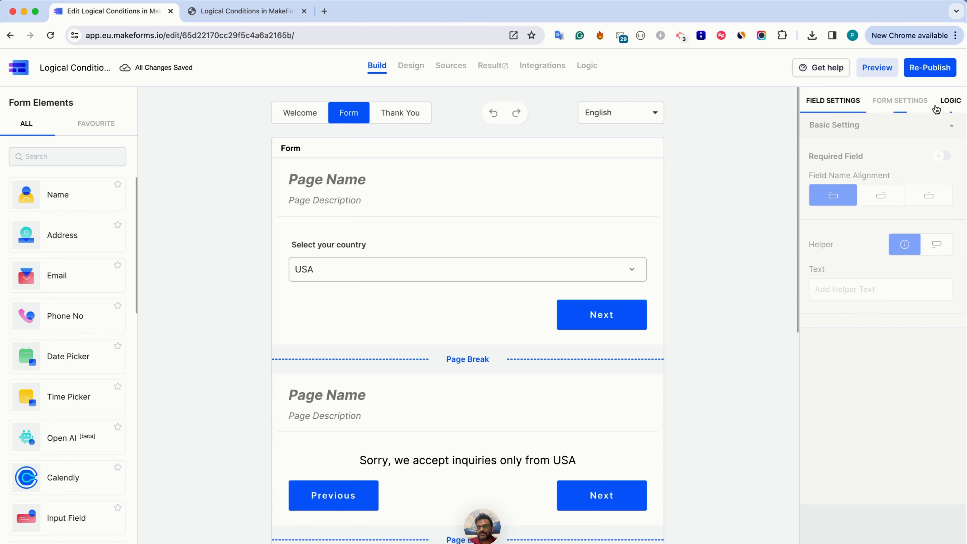
{"action": "left_click", "coordinate": [948, 101]}
{"action": "left_click", "coordinate": [930, 160]}
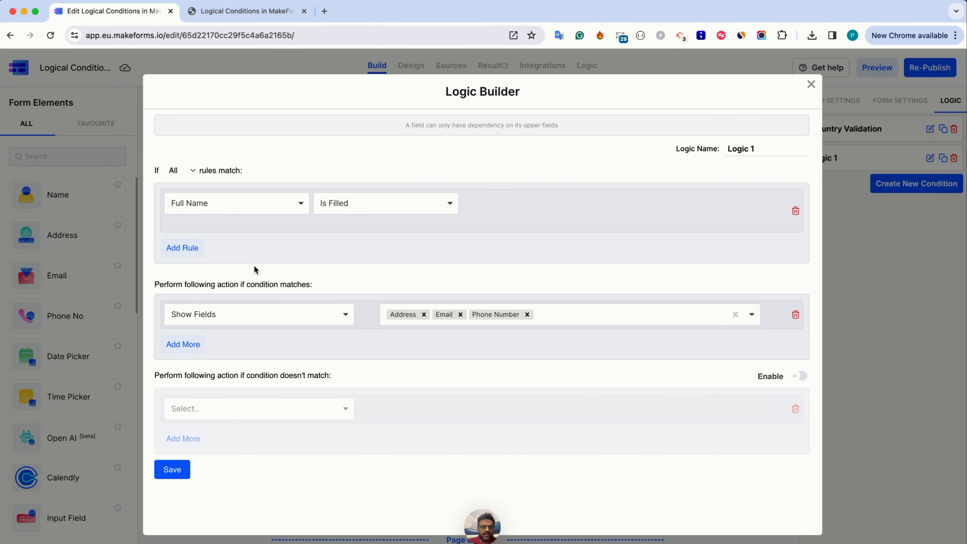
{"action": "left_click", "coordinate": [236, 208]}
{"action": "left_click", "coordinate": [361, 203]}
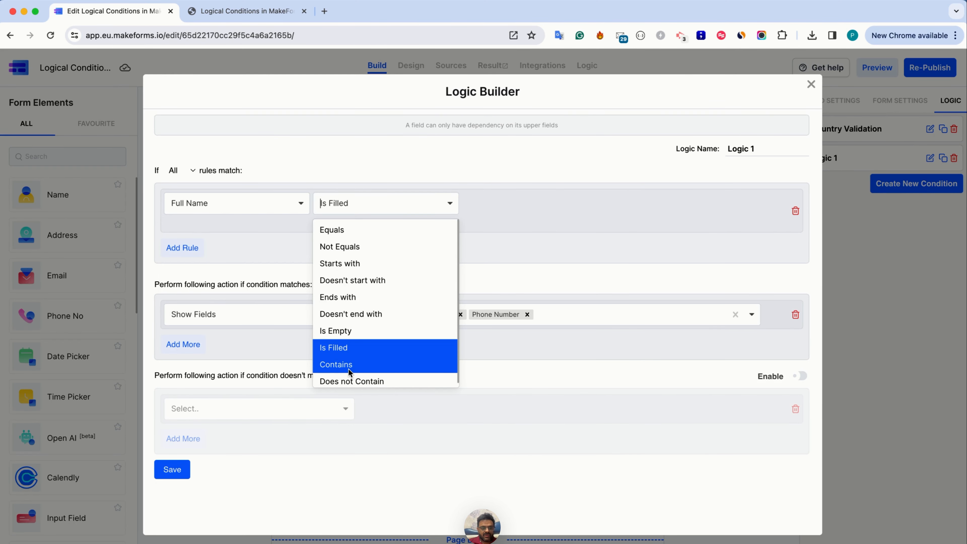
{"action": "left_click", "coordinate": [348, 368]}
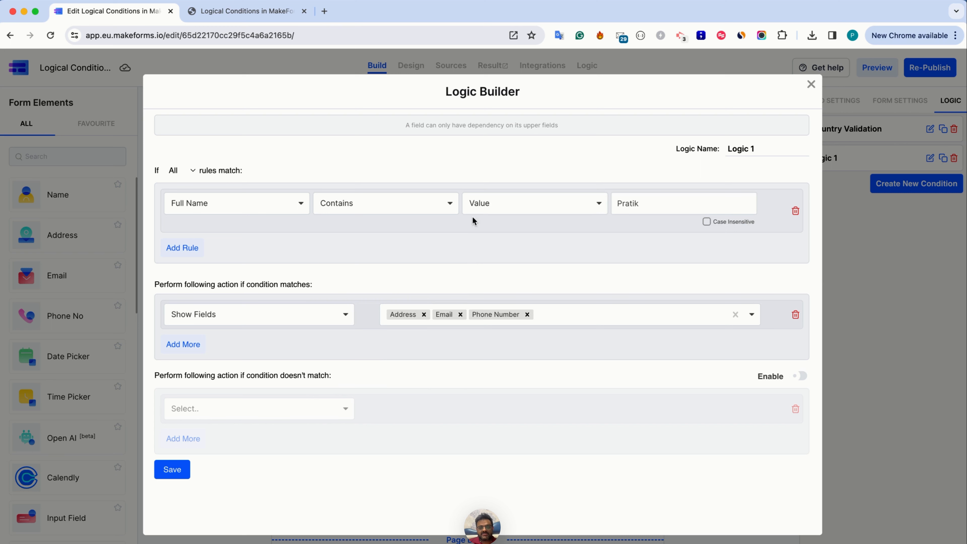
Replace the Contains value with the surname, make the match case insensitive, and save Logic 1
{"action": "double_click", "coordinate": [634, 197]}
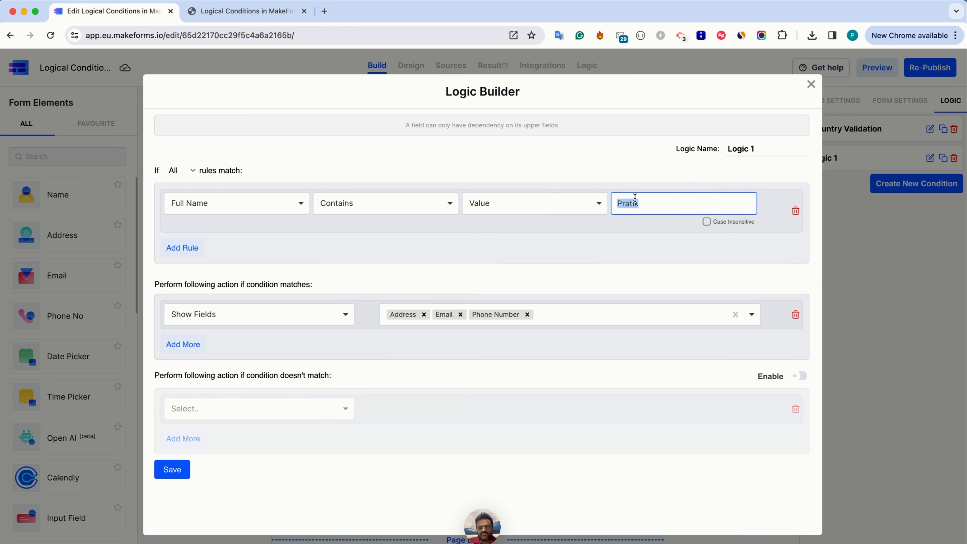
{"action": "left_click", "coordinate": [706, 221]}
{"action": "left_click", "coordinate": [182, 475]}
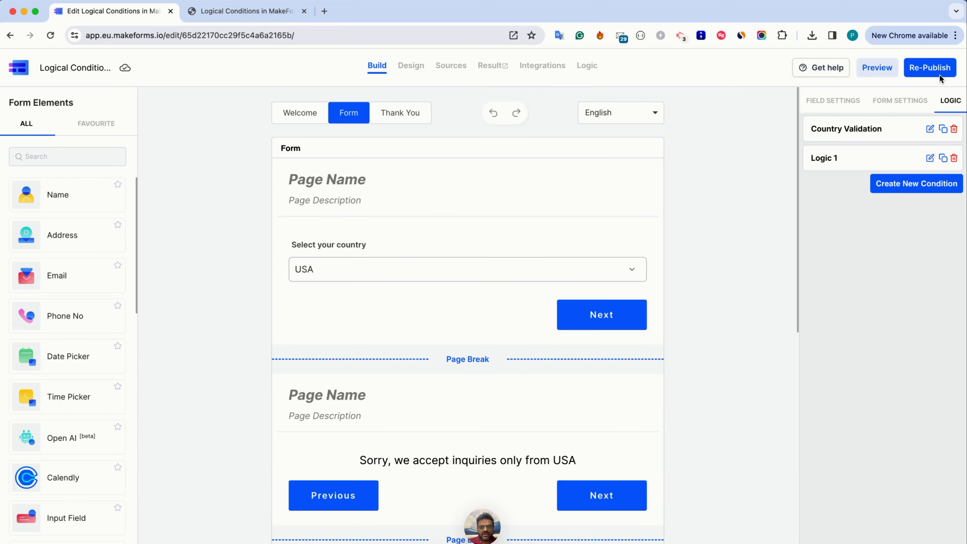
Re-publish the form with the Contains rule and reload the live form page
{"action": "left_click", "coordinate": [943, 67]}
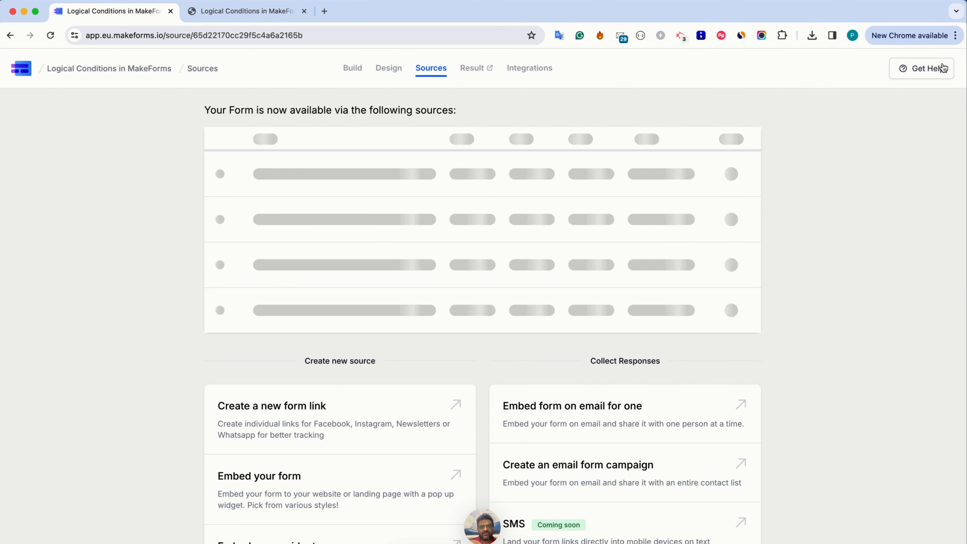
{"action": "key", "text": "ctrl+Tab"}
{"action": "key", "text": "super+r"}
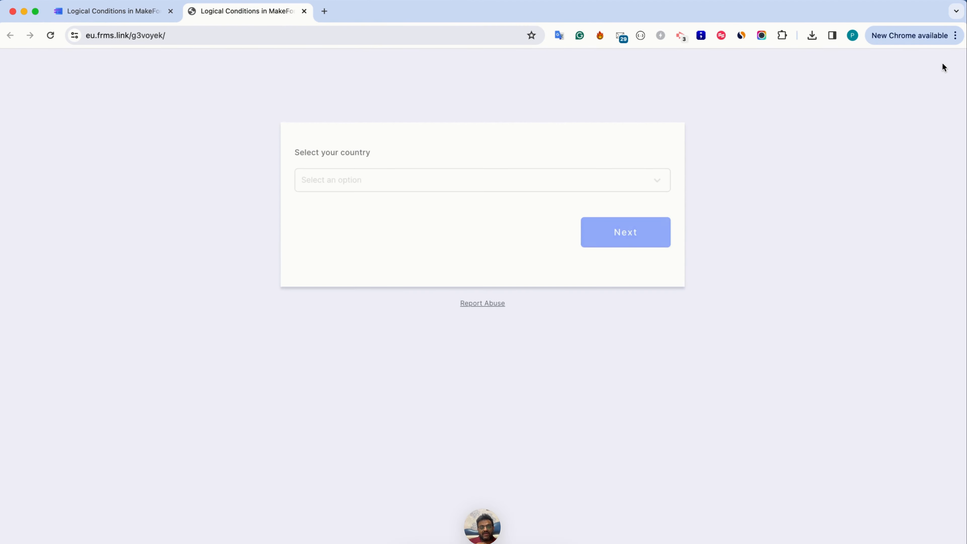
Choose USA as the country, continue, and enter only the first name, without the surname, in Full Name
{"action": "left_click", "coordinate": [620, 188]}
{"action": "left_click", "coordinate": [506, 203]}
{"action": "left_click", "coordinate": [624, 231]}
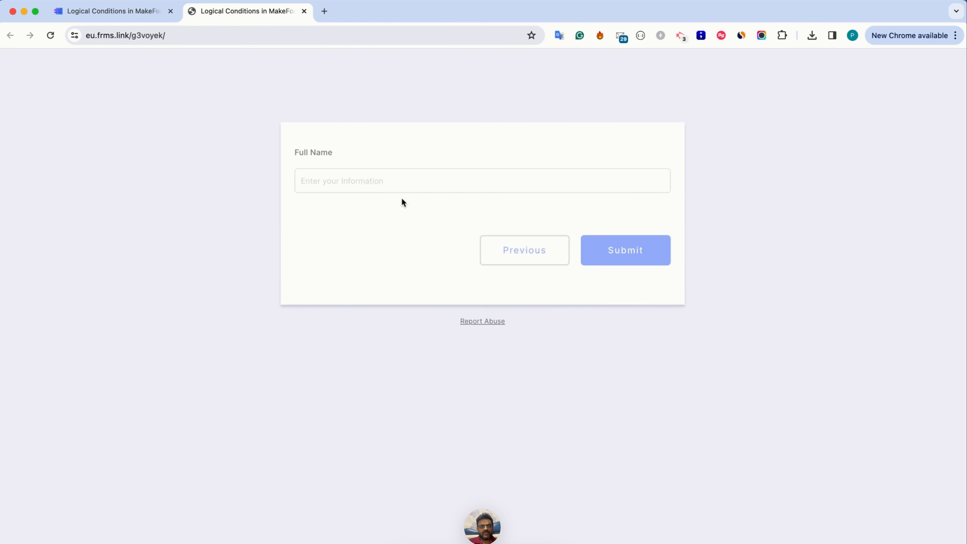
{"action": "left_click", "coordinate": [390, 184]}
{"action": "type", "text": "Pratik"}
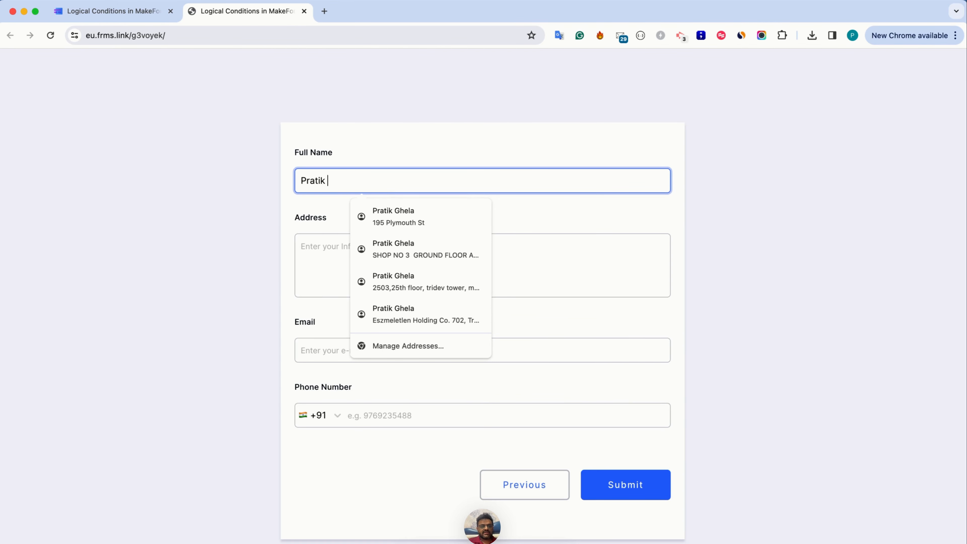
Reload the live form again, choose USA as the country, and continue to the Full Name page
{"action": "left_click", "coordinate": [351, 135]}
{"action": "key", "text": "super+r"}
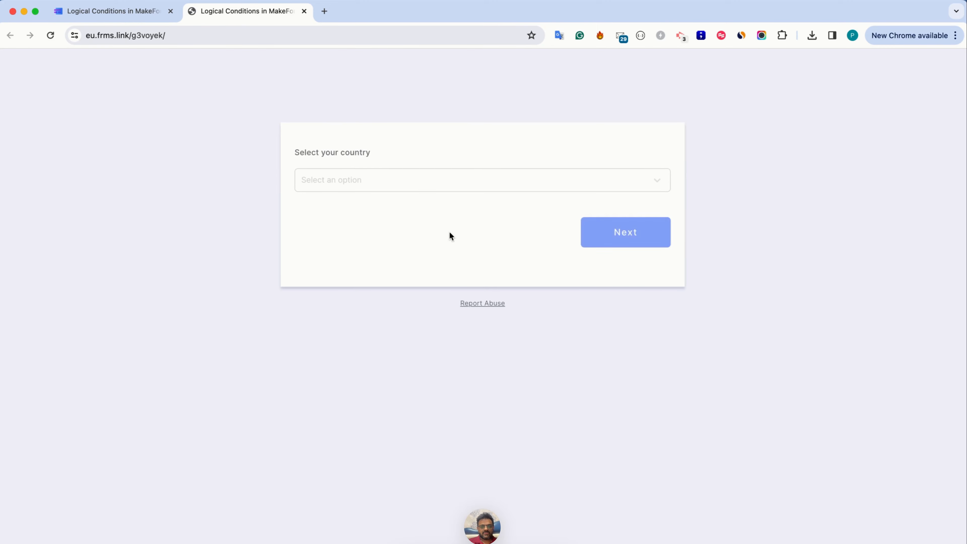
{"action": "left_click", "coordinate": [429, 179]}
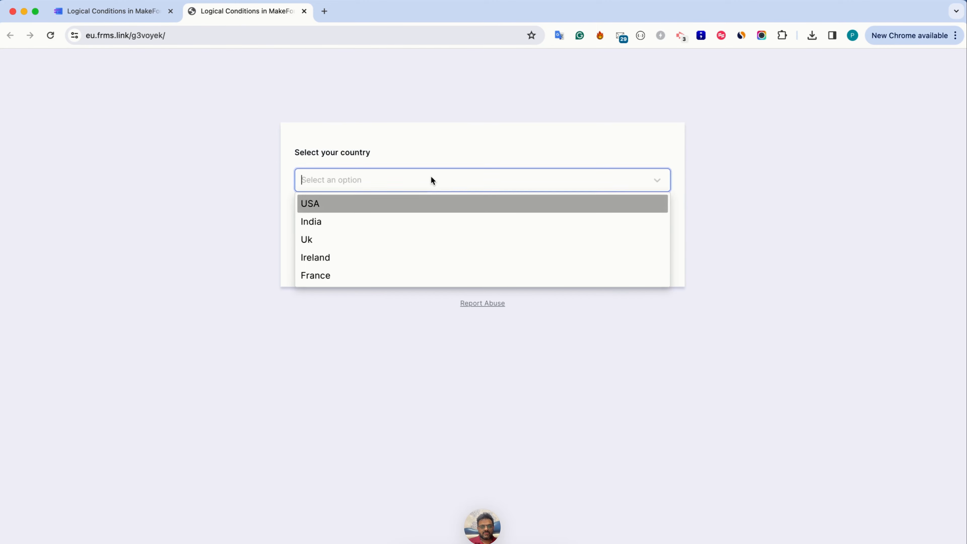
{"action": "left_click", "coordinate": [419, 204]}
{"action": "left_click", "coordinate": [603, 239]}
Enter the first name and the matching surname in Full Name, followed by the extra text GG
{"action": "left_click", "coordinate": [400, 182]}
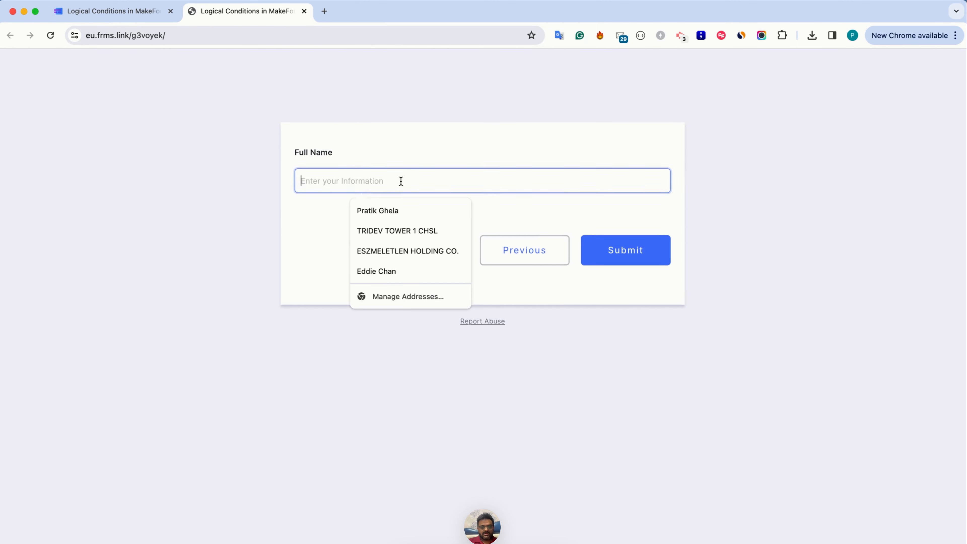
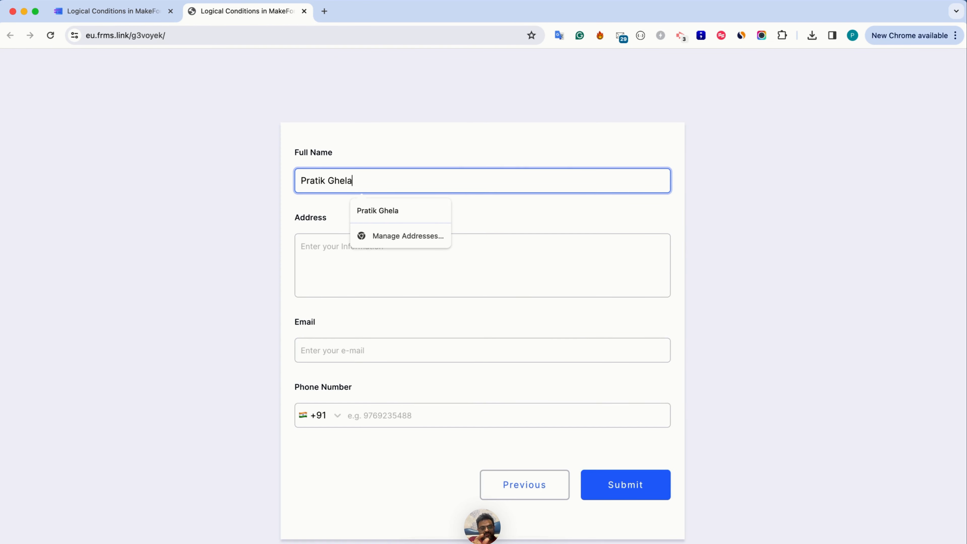
{"action": "type", "text": " GG "}
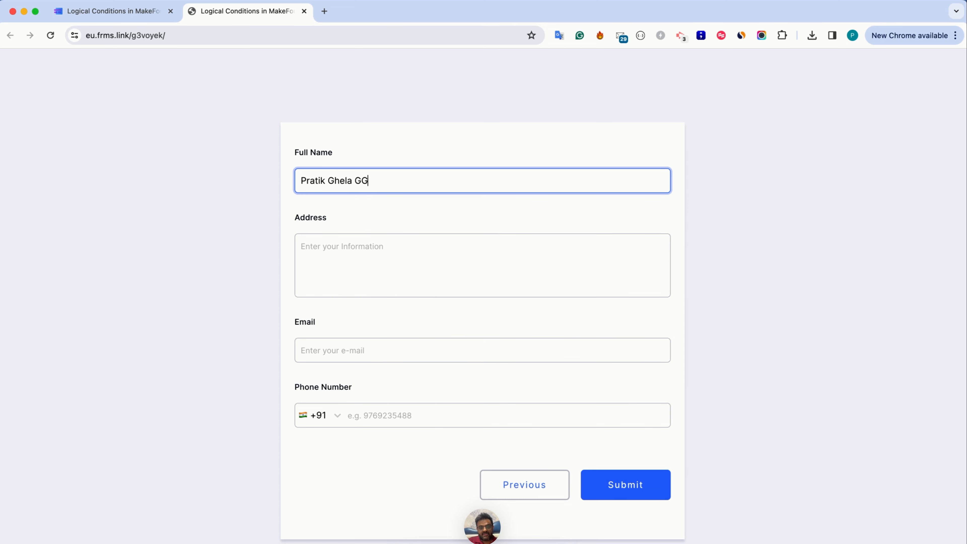
{"action": "type", "text": "Pratik"}
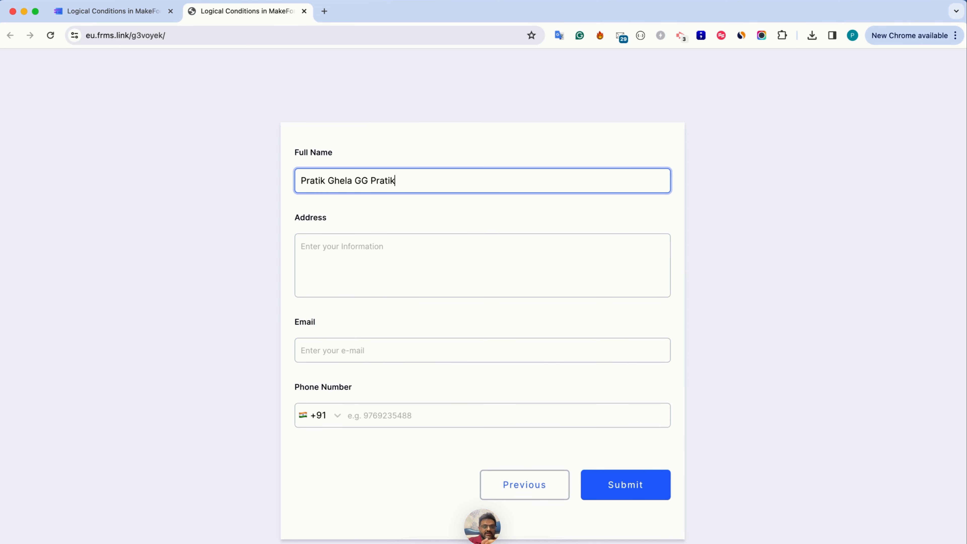
Add the first name again after GG in Full Name and remove the surname from the middle
{"action": "key", "text": "alt+Left"}
{"action": "key", "text": "alt+shift+Left"}
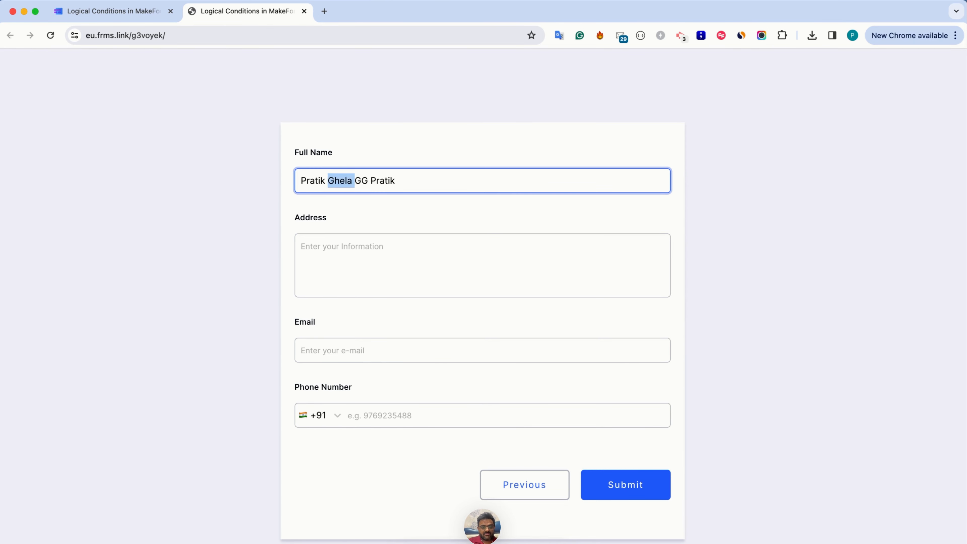
{"action": "key", "text": "BackSpace"}
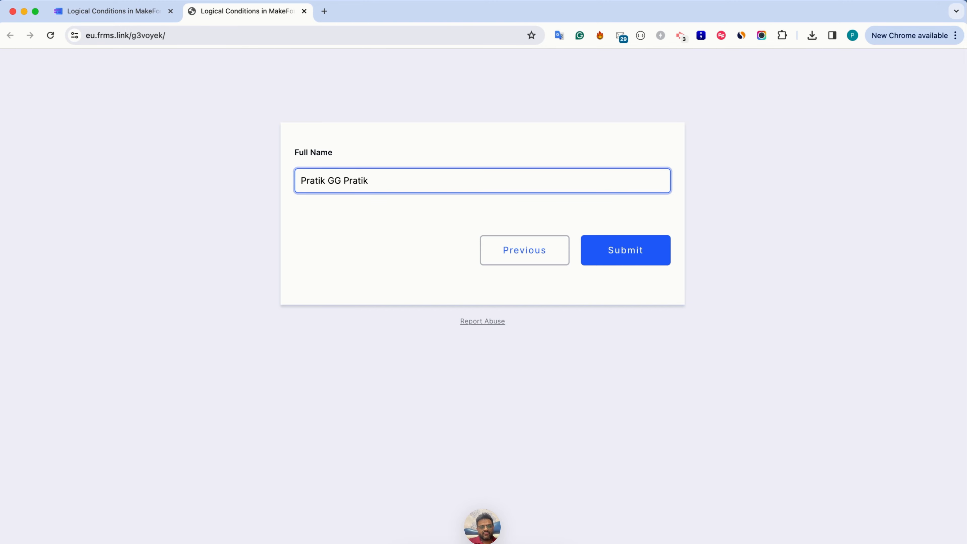
Return to the form builder, open Logic 1 for editing and review the operators available for Full Name
{"action": "key", "text": "ctrl+Tab"}
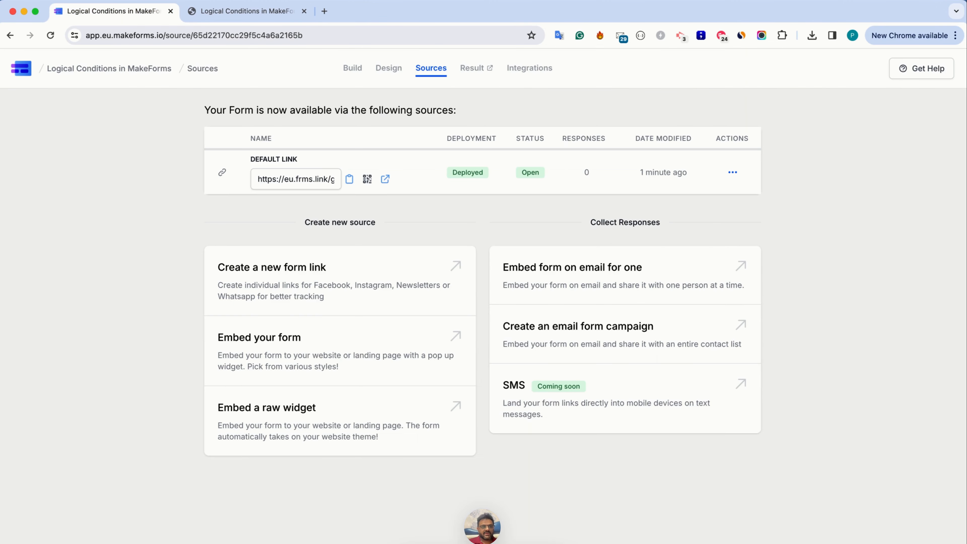
{"action": "left_click", "coordinate": [349, 72]}
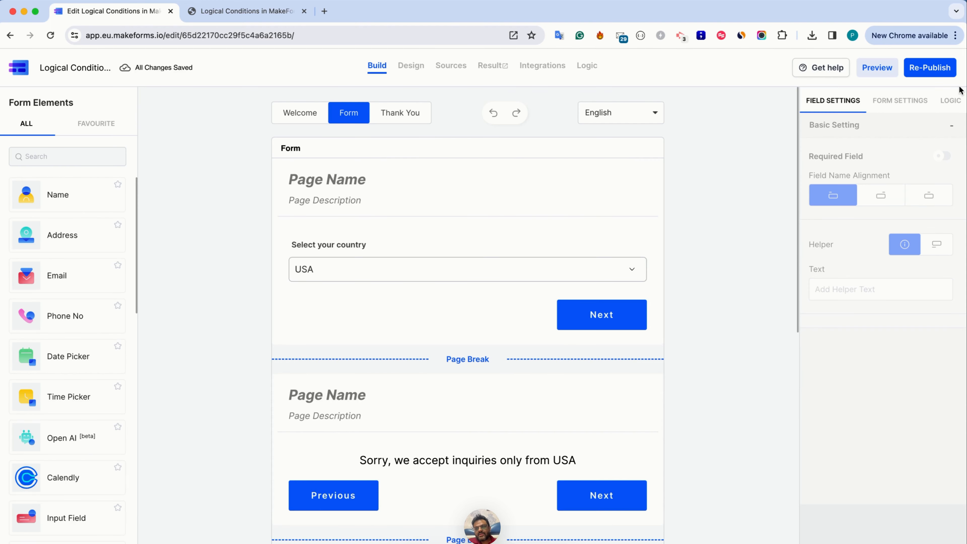
{"action": "left_click", "coordinate": [950, 100]}
{"action": "left_click", "coordinate": [930, 158]}
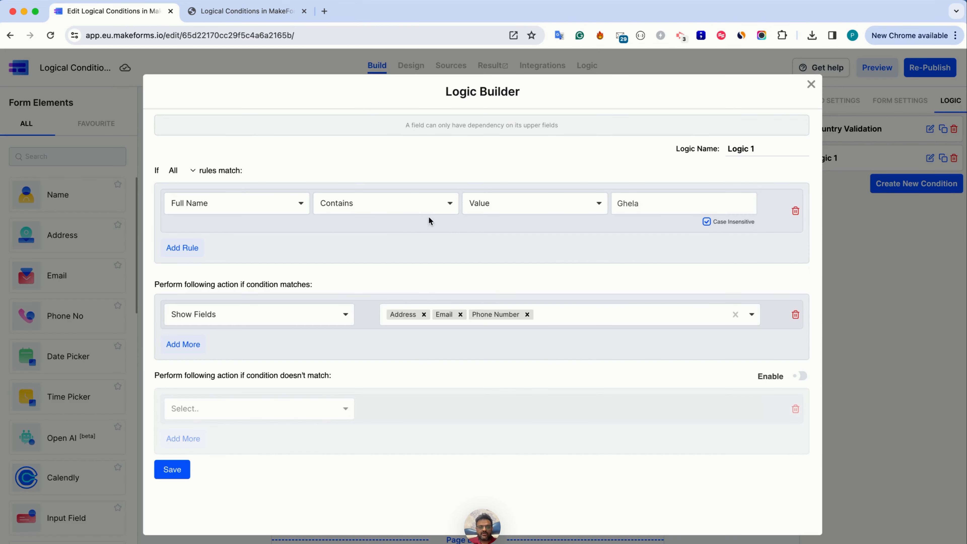
{"action": "left_click", "coordinate": [415, 207]}
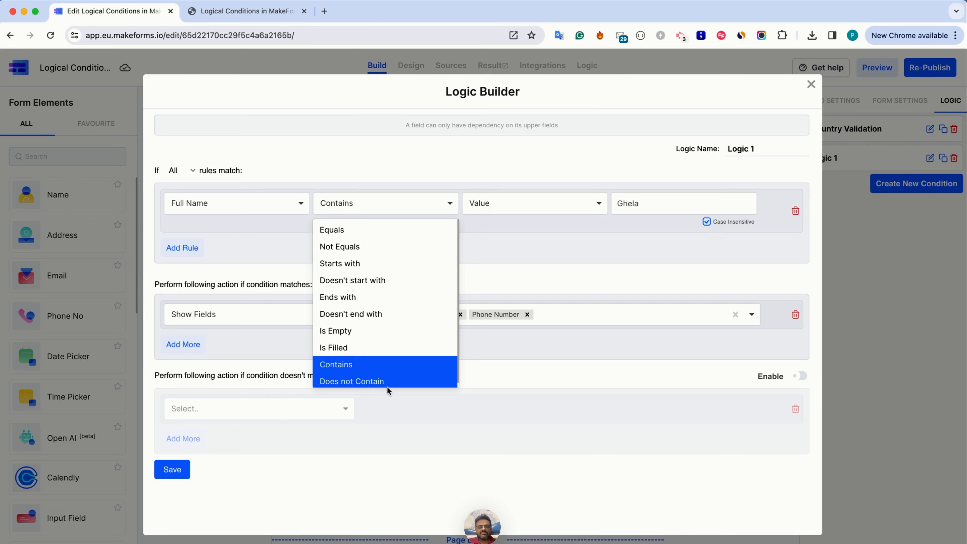
{"action": "left_click", "coordinate": [504, 357]}
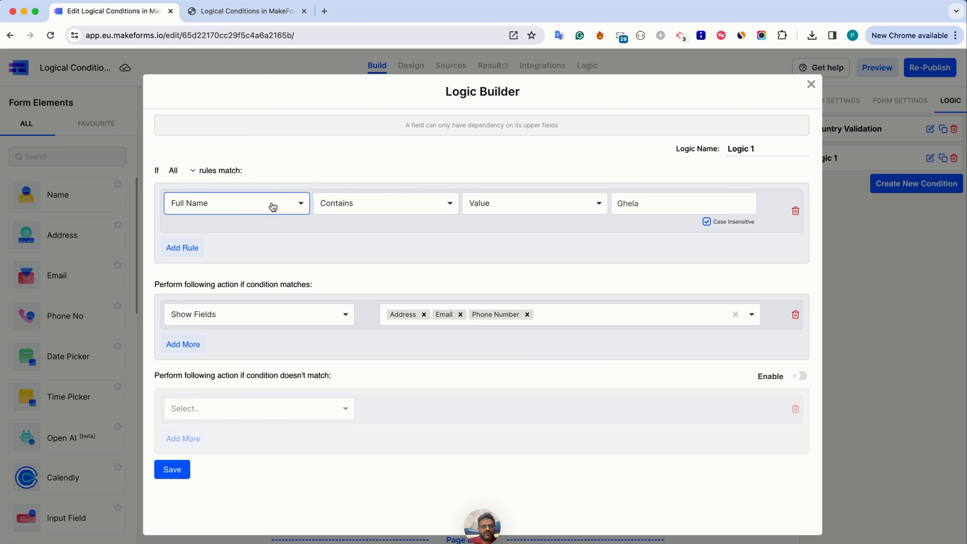
Switch the rule's field to Email and review the operators offered for it
{"action": "left_click", "coordinate": [298, 207]}
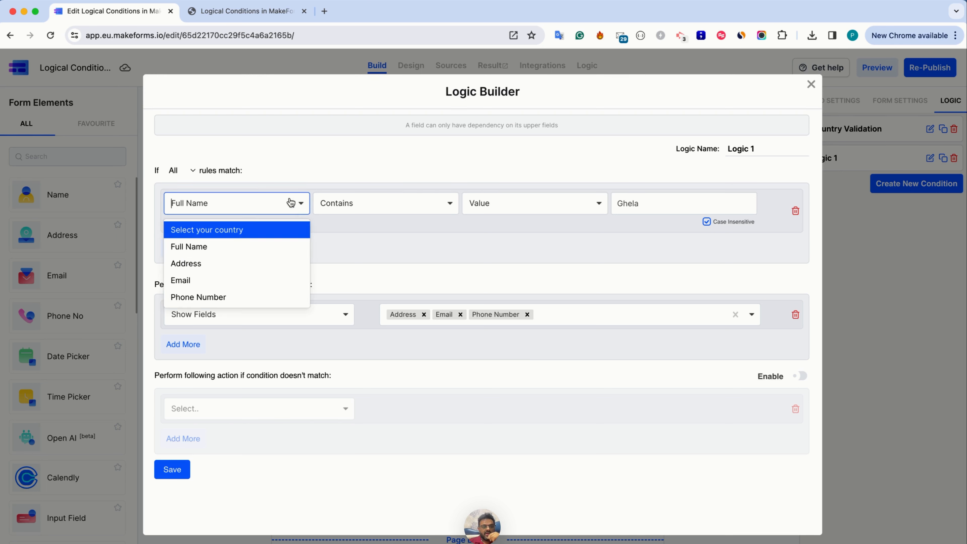
{"action": "left_click", "coordinate": [240, 275]}
{"action": "left_click", "coordinate": [387, 213]}
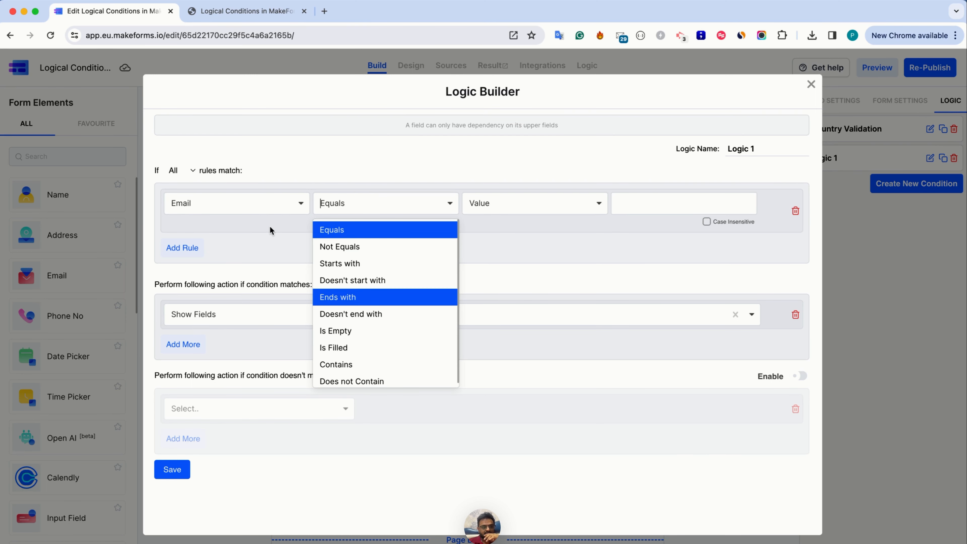
Switch the rule's field to Phone Number and view the country codes selectable for the Country code equal operator
{"action": "left_click", "coordinate": [266, 205]}
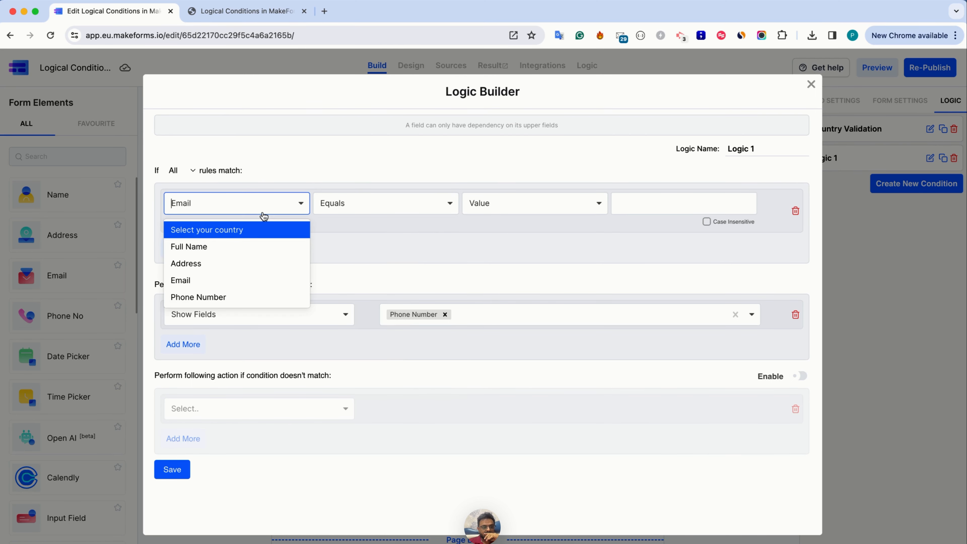
{"action": "left_click", "coordinate": [238, 296]}
{"action": "left_click", "coordinate": [347, 212]}
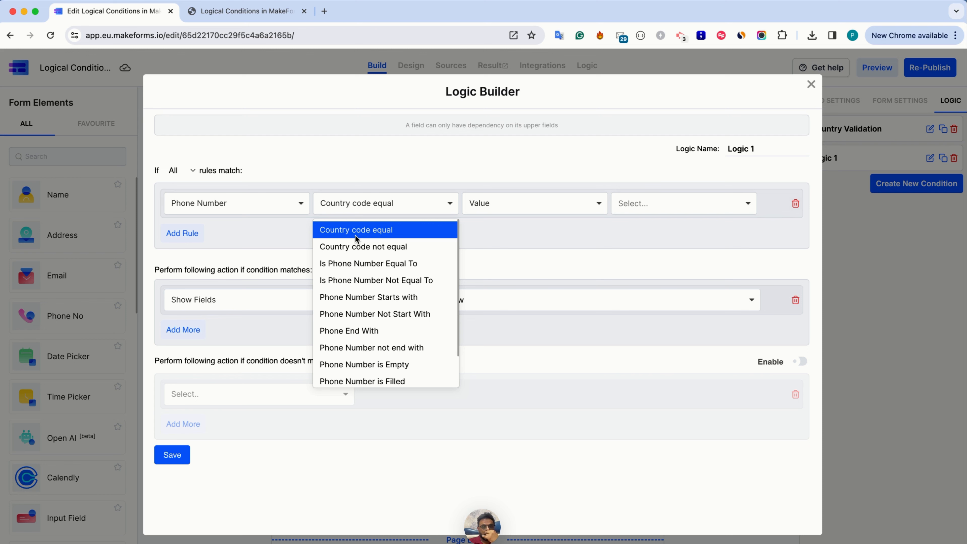
{"action": "left_click", "coordinate": [628, 206]}
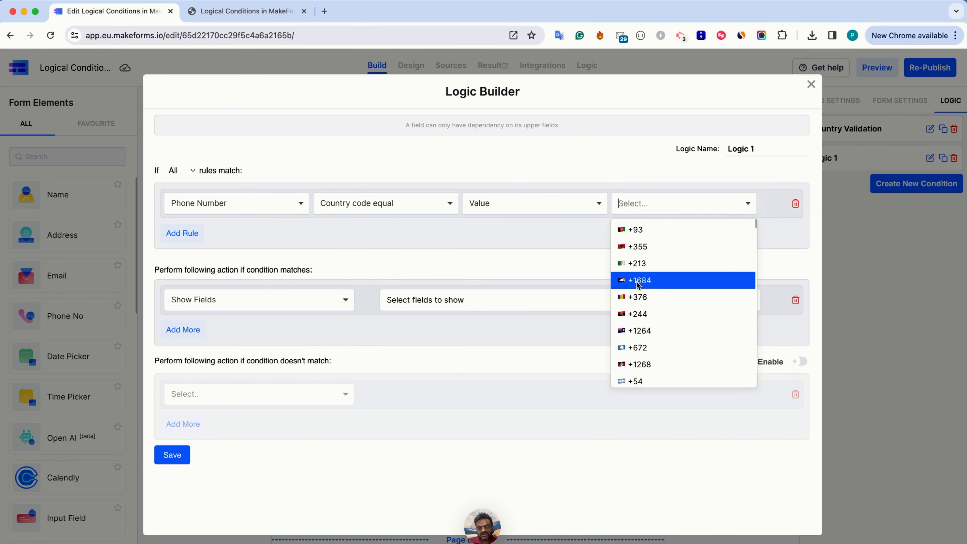
Review the full list of Phone Number operators and close the Logic Builder without saving
{"action": "left_click", "coordinate": [405, 206]}
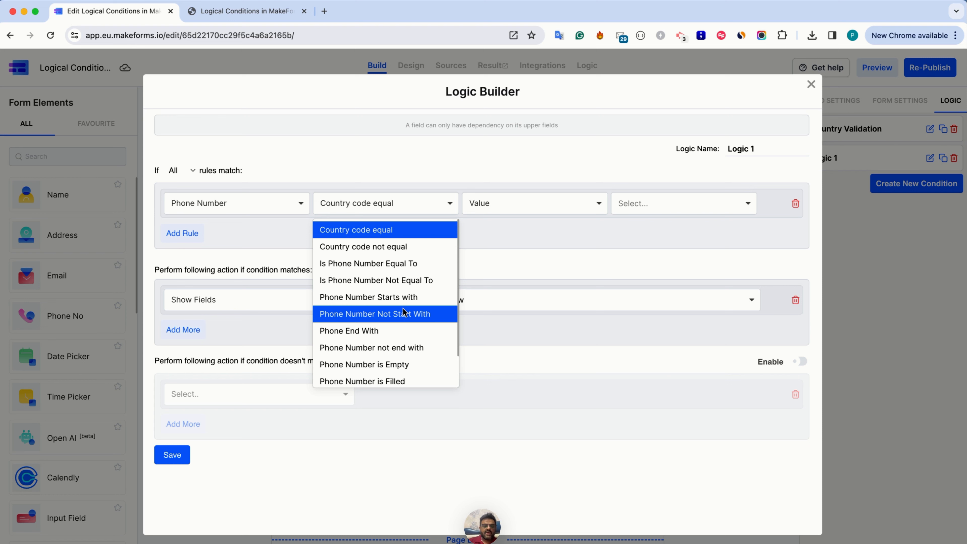
{"action": "scroll", "coordinate": [403, 307], "scroll_direction": "down", "scroll_amount": 1}
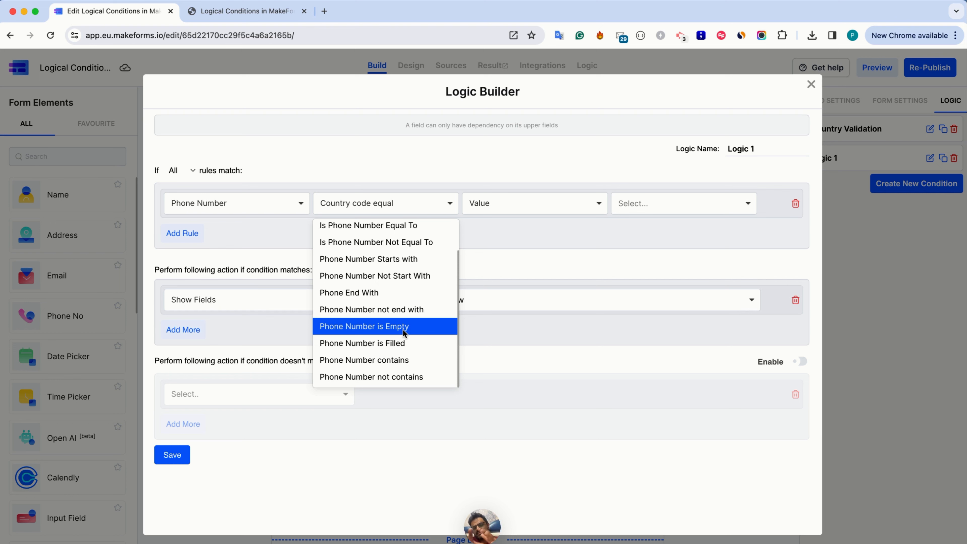
{"action": "left_click", "coordinate": [273, 196]}
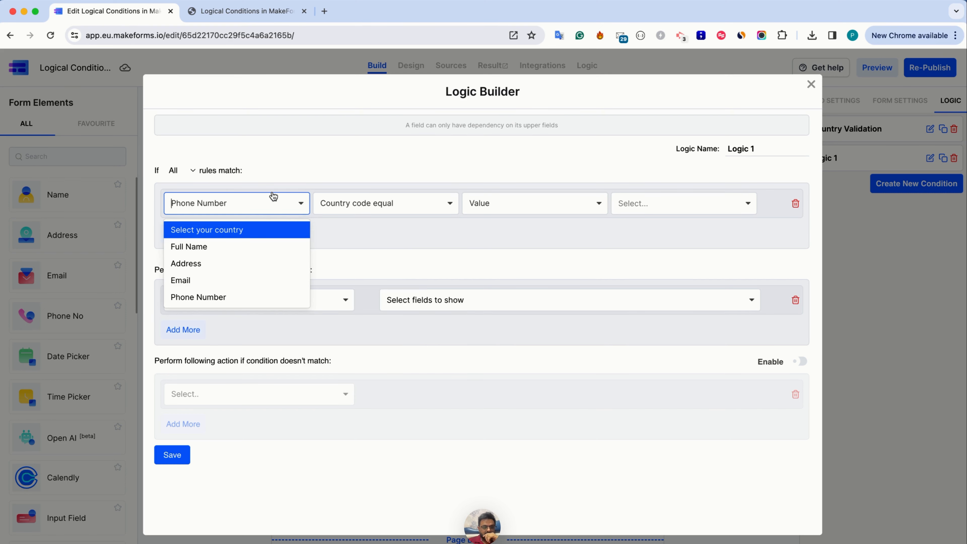
{"action": "left_click", "coordinate": [406, 262]}
{"action": "left_click", "coordinate": [810, 83]}
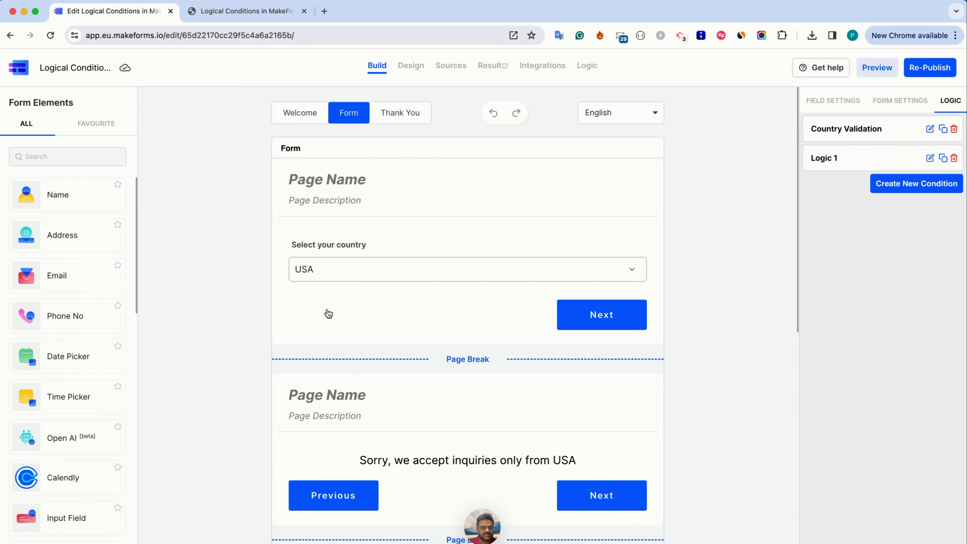
Go to the form page with the Full Name field and search the form elements for a radio field
{"action": "scroll", "coordinate": [328, 313], "scroll_direction": "down", "scroll_amount": 8}
{"action": "scroll", "coordinate": [329, 313], "scroll_direction": "down", "scroll_amount": 3}
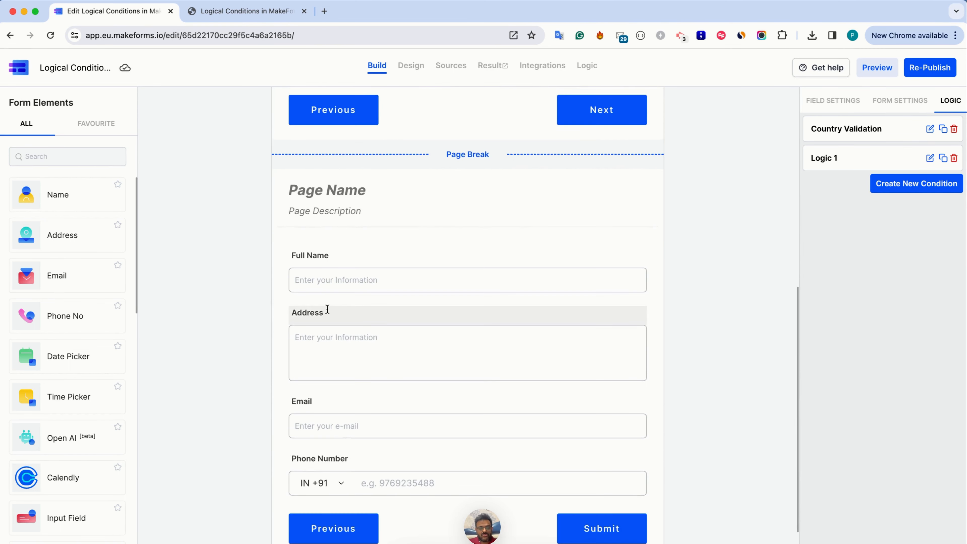
{"action": "scroll", "coordinate": [315, 313], "scroll_direction": "down", "scroll_amount": 1}
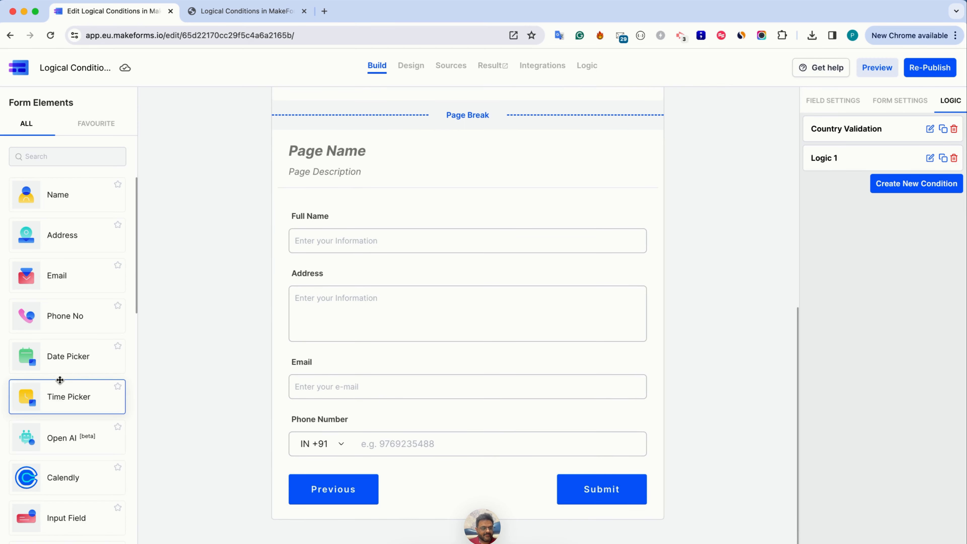
{"action": "scroll", "coordinate": [84, 357], "scroll_direction": "down", "scroll_amount": 1}
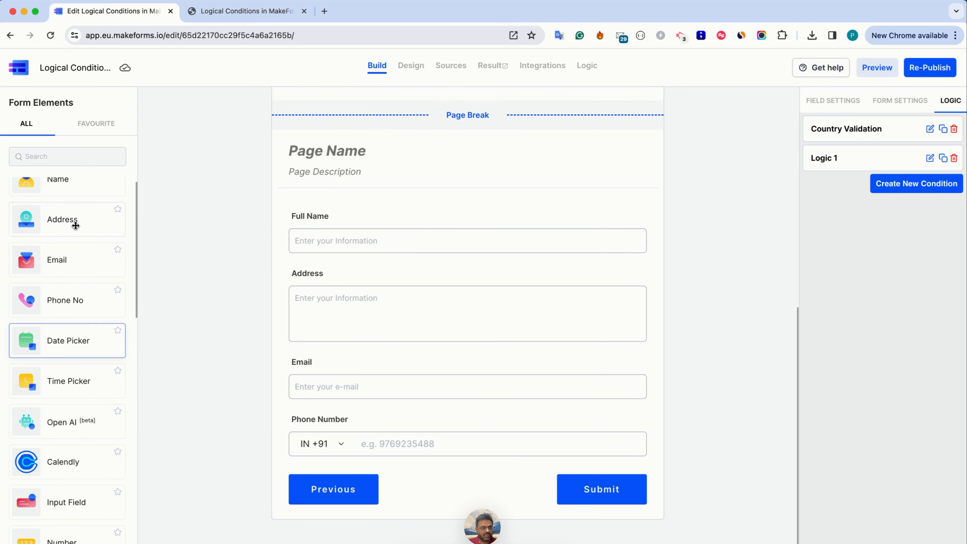
{"action": "left_click", "coordinate": [58, 161]}
{"action": "type", "text": "rado"}
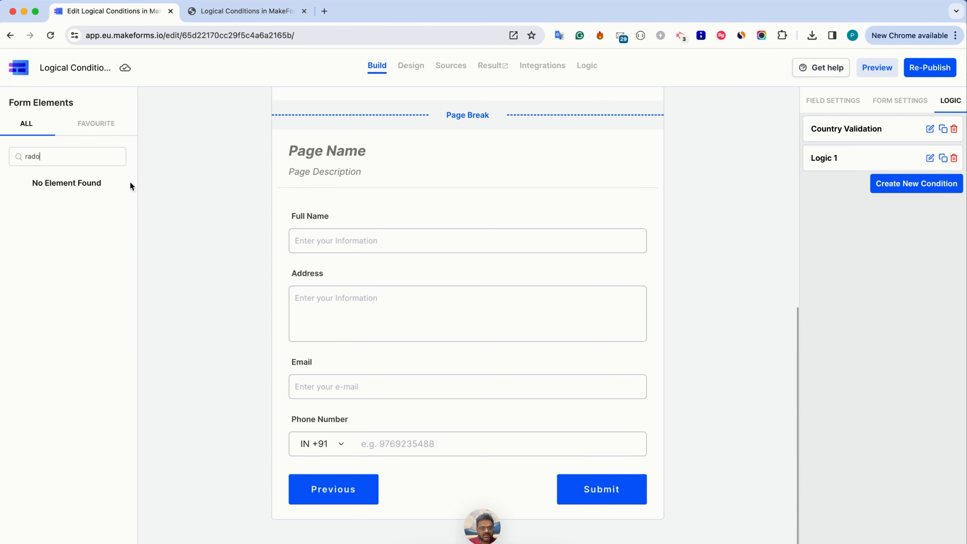
Rename the Address field's label to Billing Address
{"action": "double_click", "coordinate": [317, 273]}
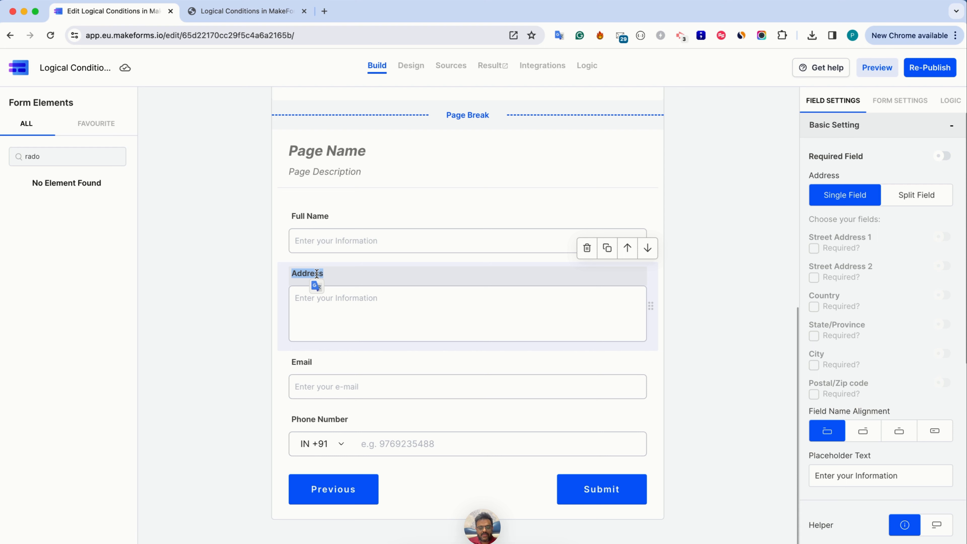
{"action": "type", "text": "B"}
{"action": "scroll", "coordinate": [317, 274], "scroll_direction": "down", "scroll_amount": 5}
{"action": "left_click", "coordinate": [303, 257]}
{"action": "type", "text": "illing Address"}
Correct the element search to "radio" and add a Single Choice field below Billing Address
{"action": "left_click", "coordinate": [46, 156]}
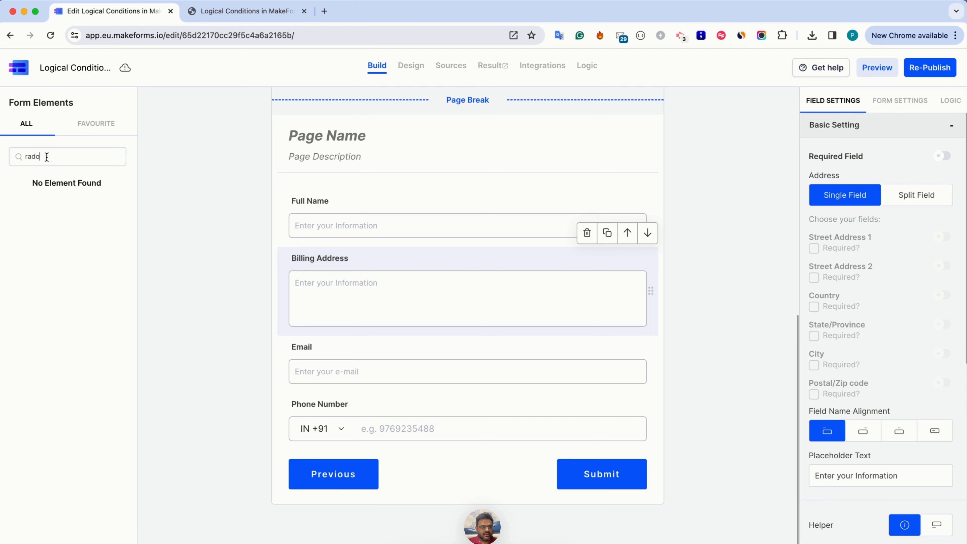
{"action": "key", "text": "BackSpace"}
{"action": "left_click", "coordinate": [50, 199]}
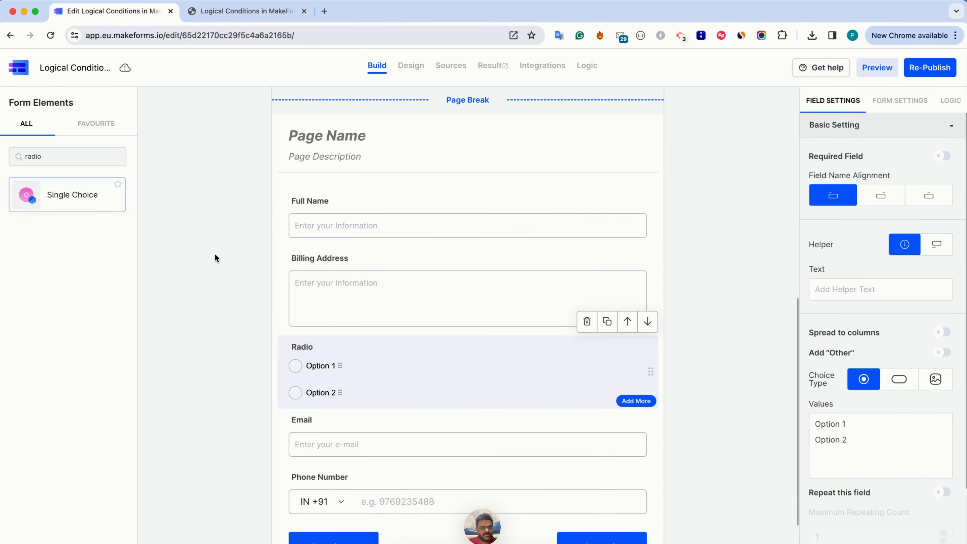
Change the Radio field's label to "Is the Shipping Address similar to the Billing Address"
{"action": "scroll", "coordinate": [313, 319], "scroll_direction": "down", "scroll_amount": 2}
{"action": "double_click", "coordinate": [301, 274]}
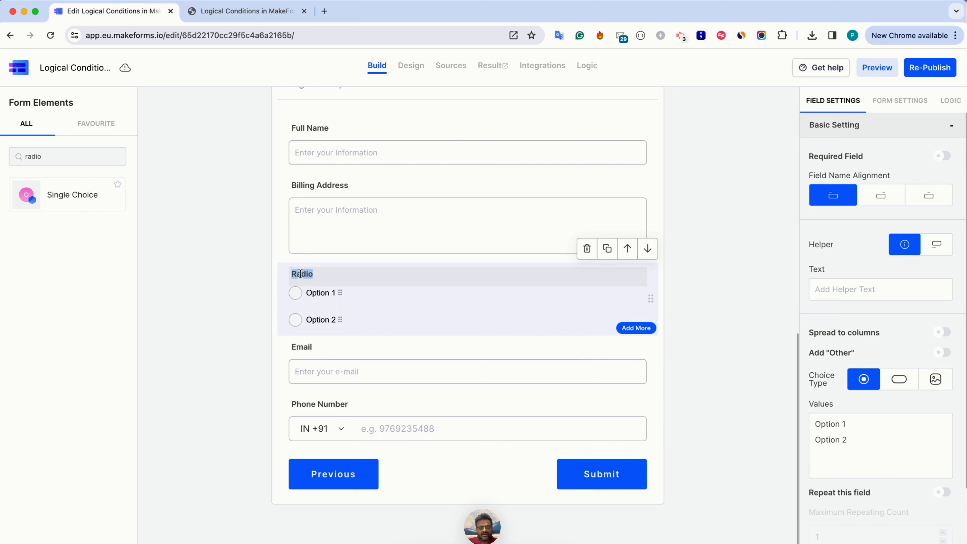
{"action": "type", "text": "Is the Ni"}
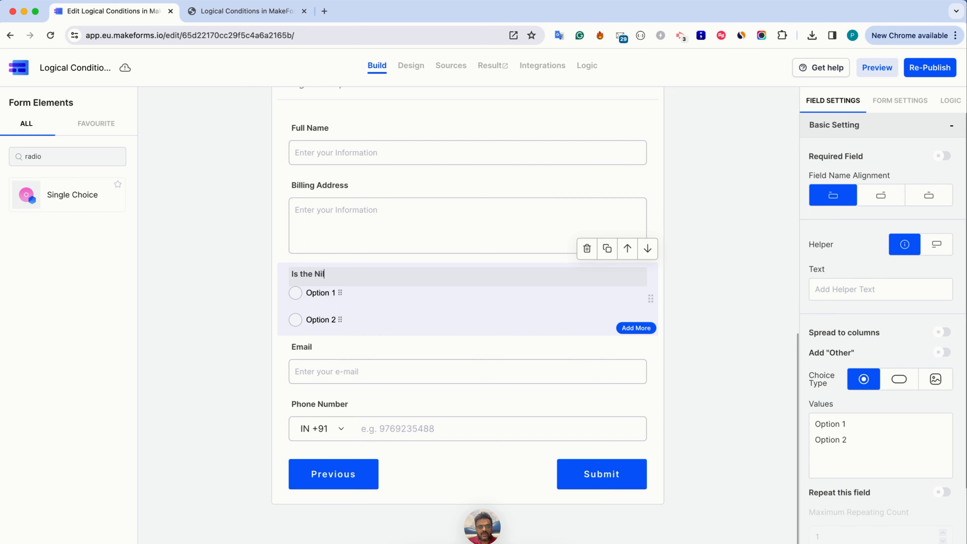
{"action": "type", "text": " Billing Add"}
{"action": "type", "text": "ress im"}
{"action": "type", "text": "s"}
{"action": "key", "text": "End"}
{"action": "type", "text": "ar to the"}
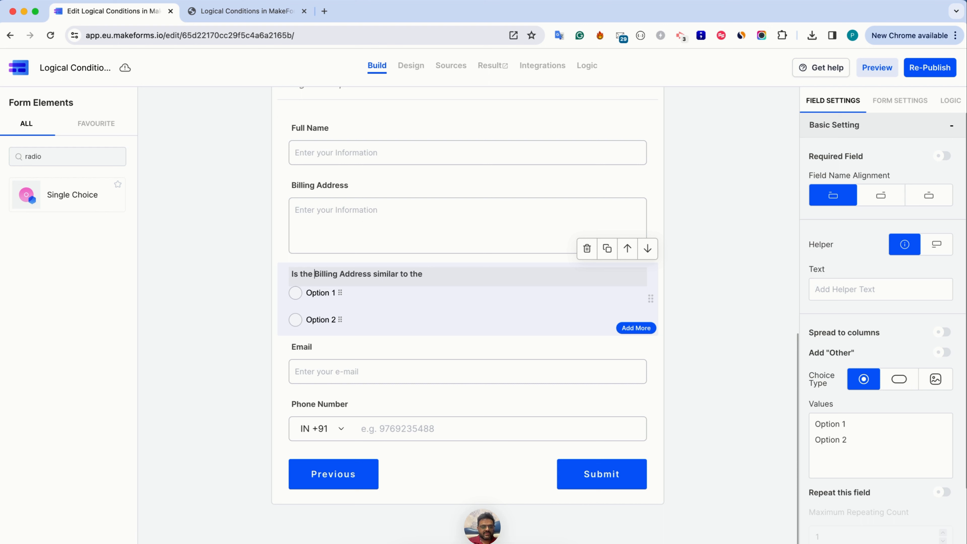
{"action": "key", "text": "alt+shift+Right"}
{"action": "type", "text": "Shipping"}
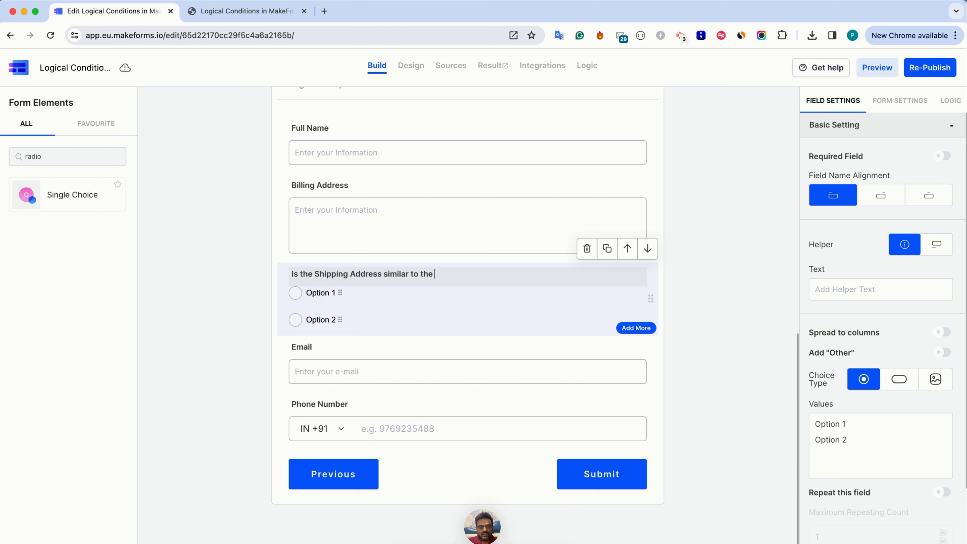
{"action": "type", "text": " Address similar to the Billing Address"}
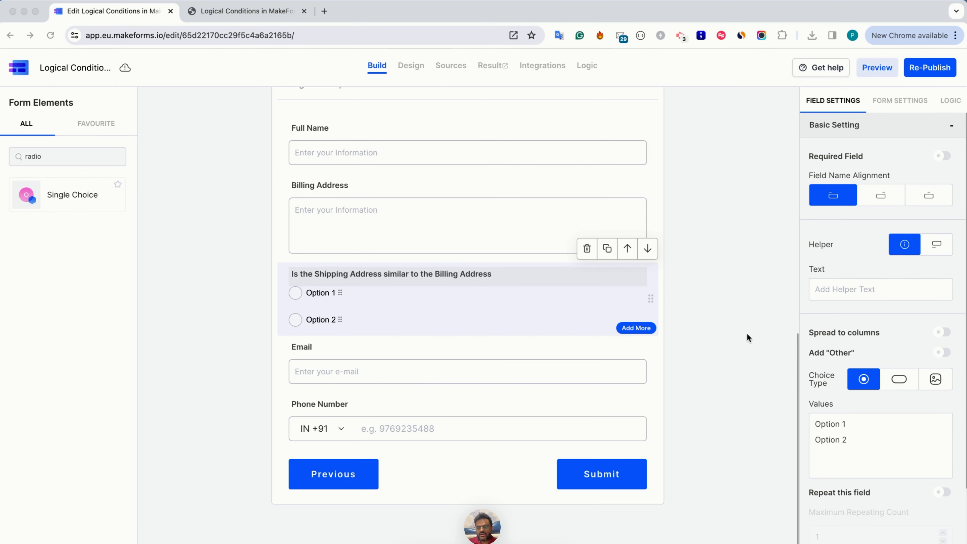
Replace the single choice field's options with Yes and No, and spread them to columns
{"action": "left_click_drag", "start_coordinate": [872, 444], "coordinate": [796, 410]}
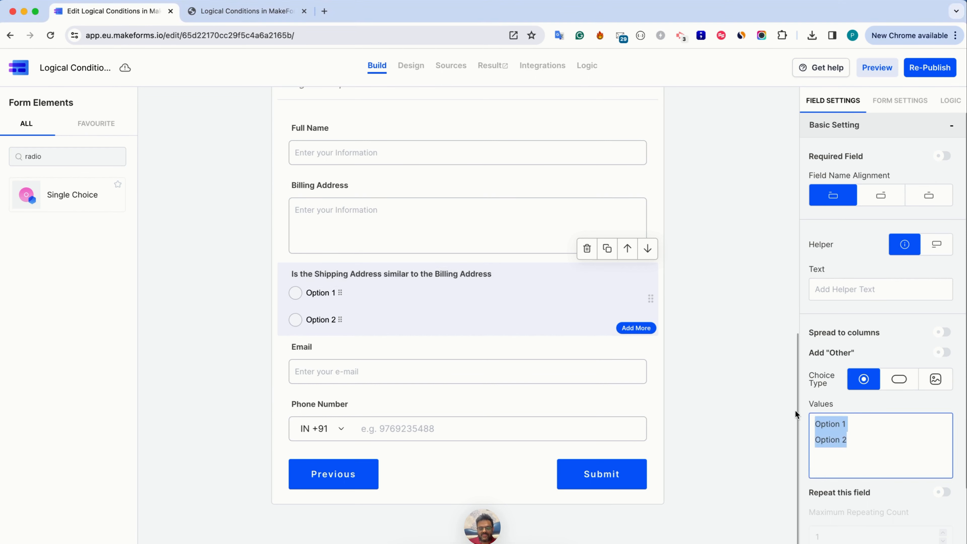
{"action": "type", "text": "Yes"}
{"action": "key", "text": "Return"}
{"action": "type", "text": "No"}
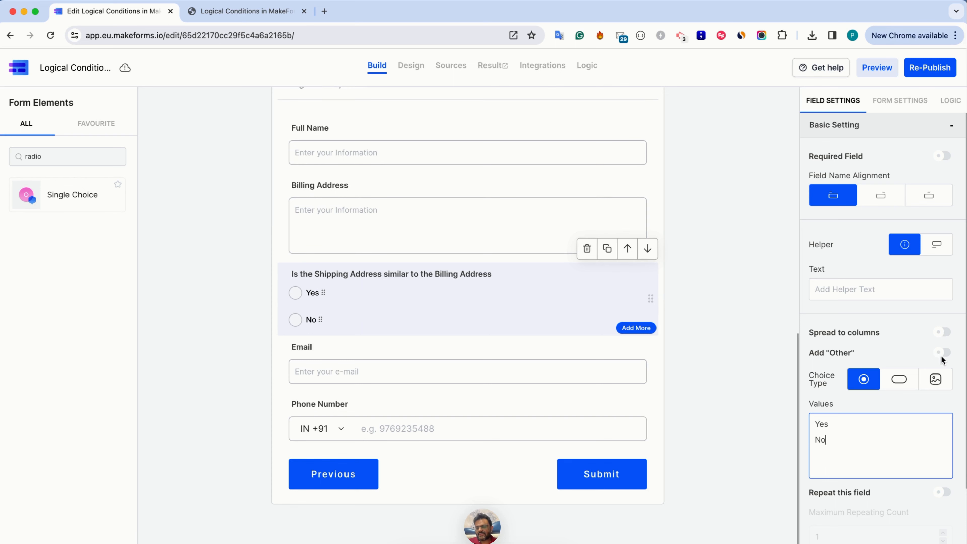
{"action": "left_click", "coordinate": [938, 335]}
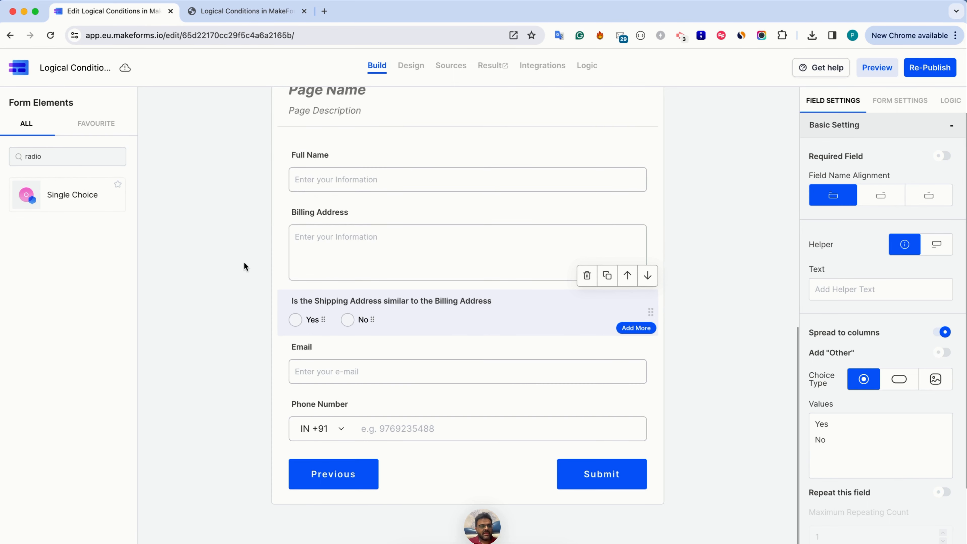
Search the form elements for Address and add an Address field below the Yes/No question
{"action": "triple_click", "coordinate": [73, 160]}
{"action": "key", "text": "BackSpace"}
{"action": "type", "text": "Address"}
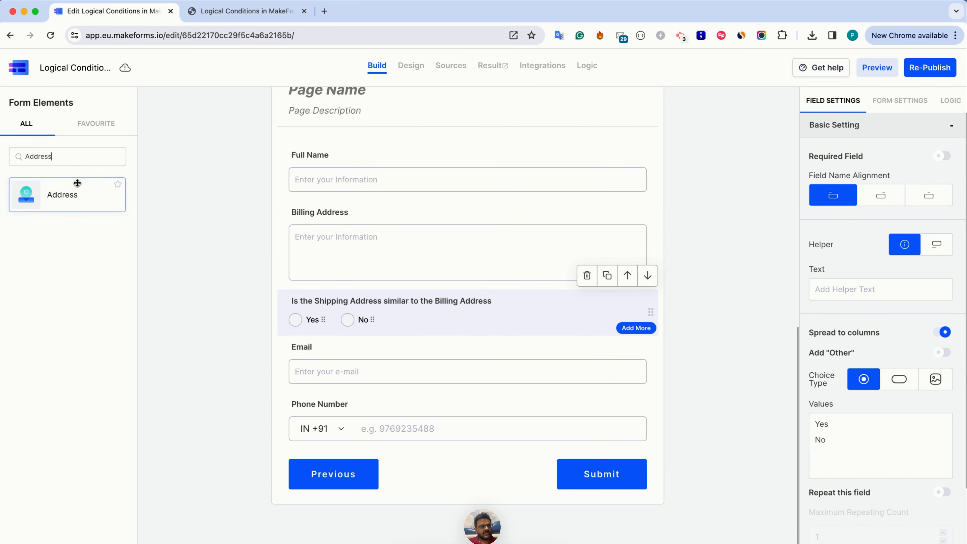
{"action": "left_click", "coordinate": [75, 188]}
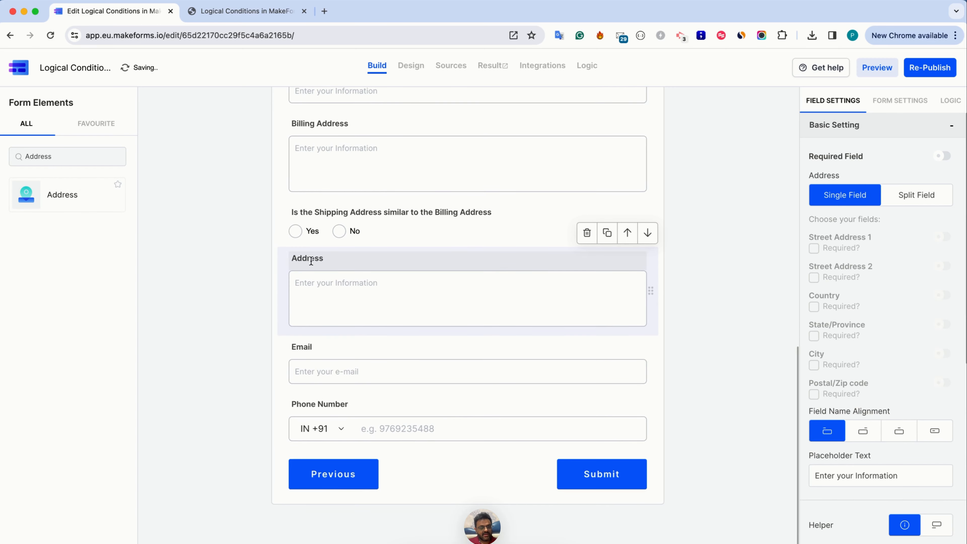
Change the new Address field's label to "Shipping Address"
{"action": "left_click", "coordinate": [294, 259]}
{"action": "type", "text": "Shipp"}
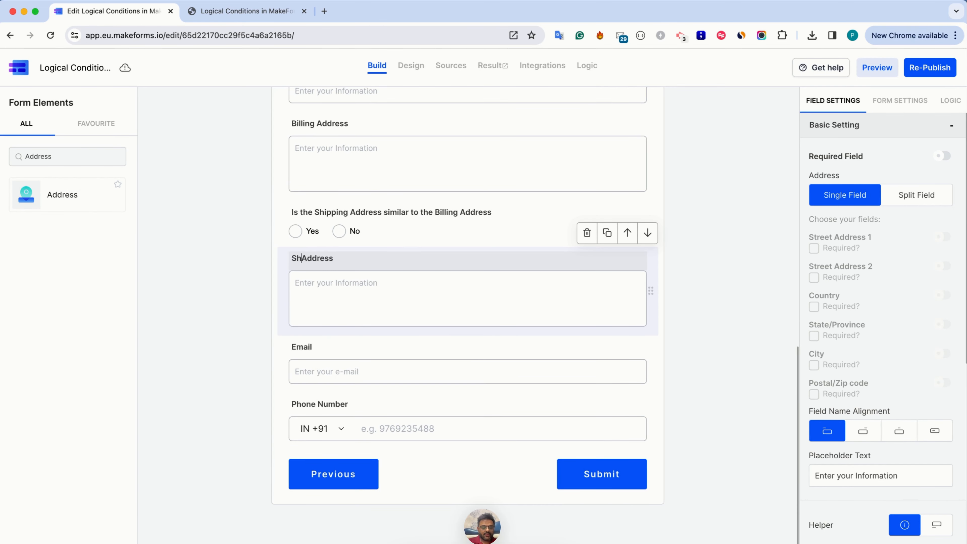
{"action": "type", "text": "ing"}
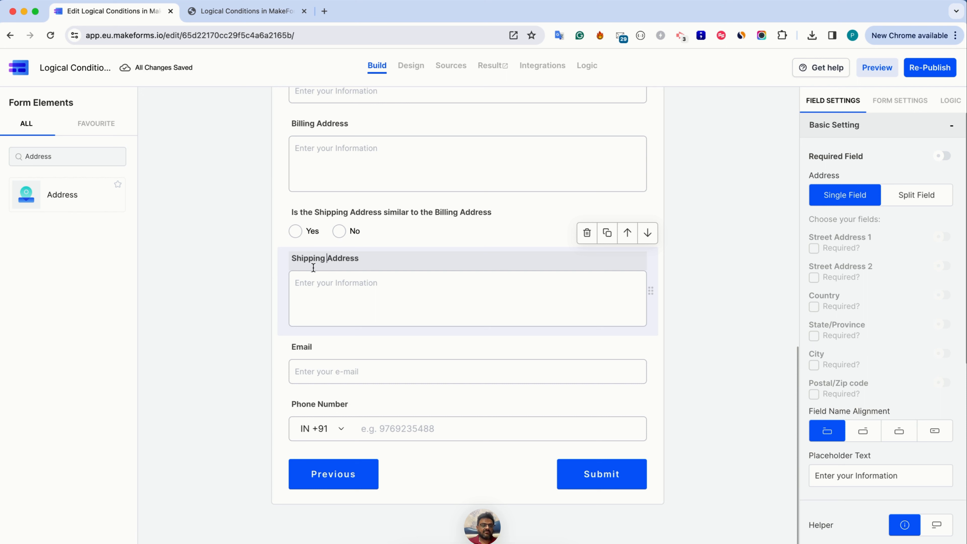
Delete the Logic 1 condition from the form's logic list and start a new condition
{"action": "left_click", "coordinate": [940, 103]}
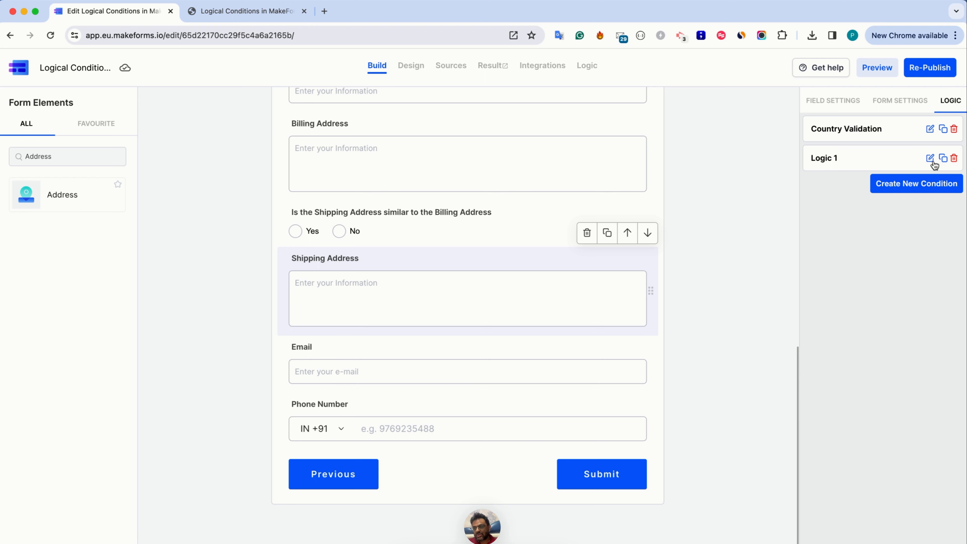
{"action": "left_click", "coordinate": [954, 159]}
{"action": "left_click", "coordinate": [933, 157]}
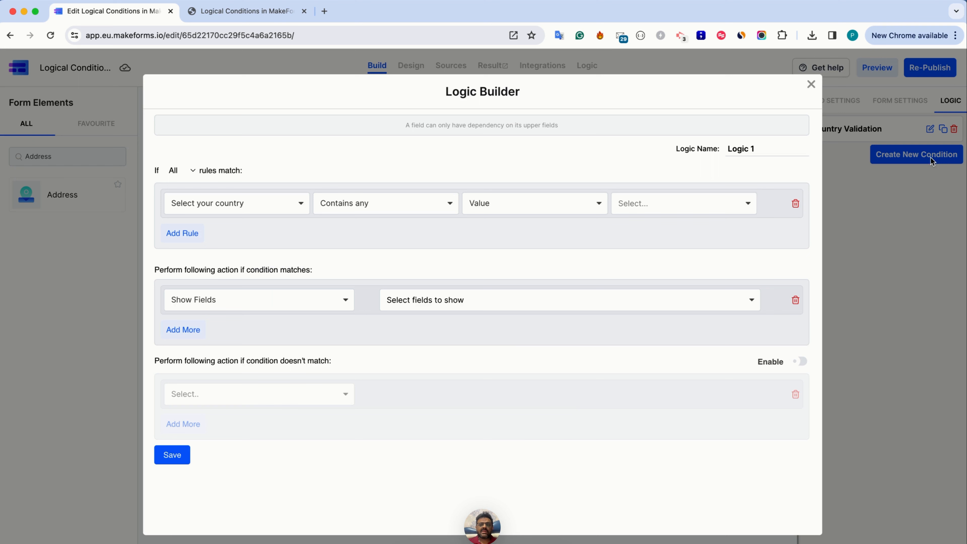
Name the new logic condition "Shipping Address Equals to Billing Address"
{"action": "left_click", "coordinate": [765, 151]}
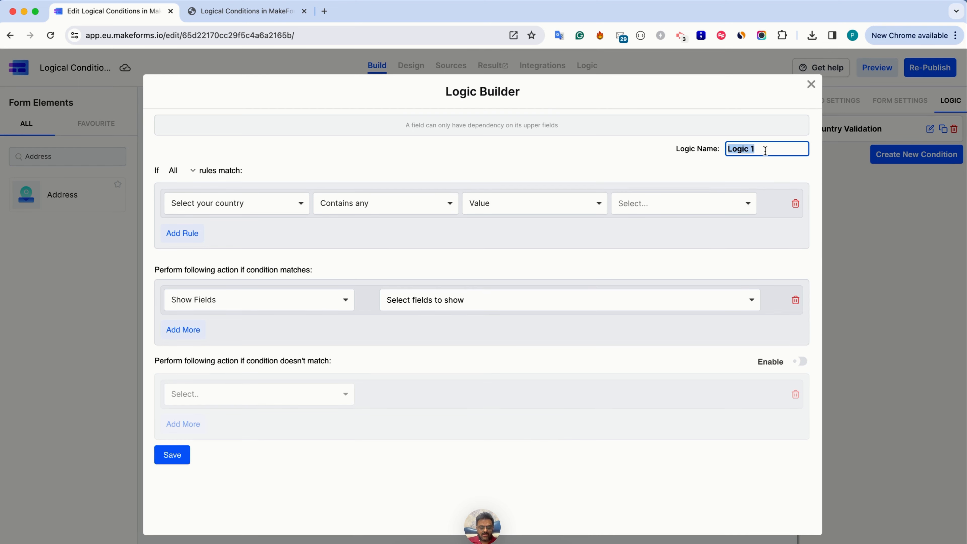
{"action": "type", "text": "Shipping"}
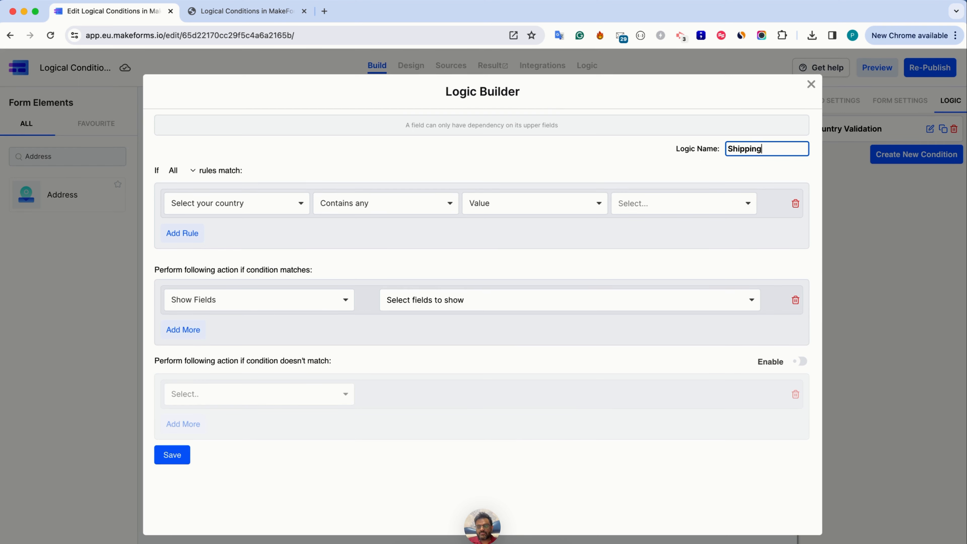
{"action": "type", "text": " Address "}
{"action": "type", "text": "Equals to Billin"}
{"action": "type", "text": "g Address"}
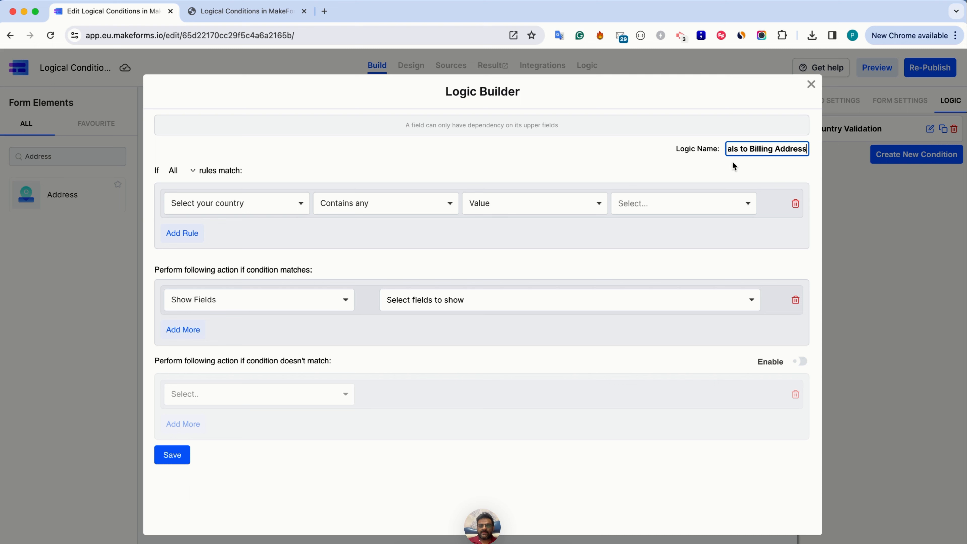
{"action": "left_click", "coordinate": [686, 165]}
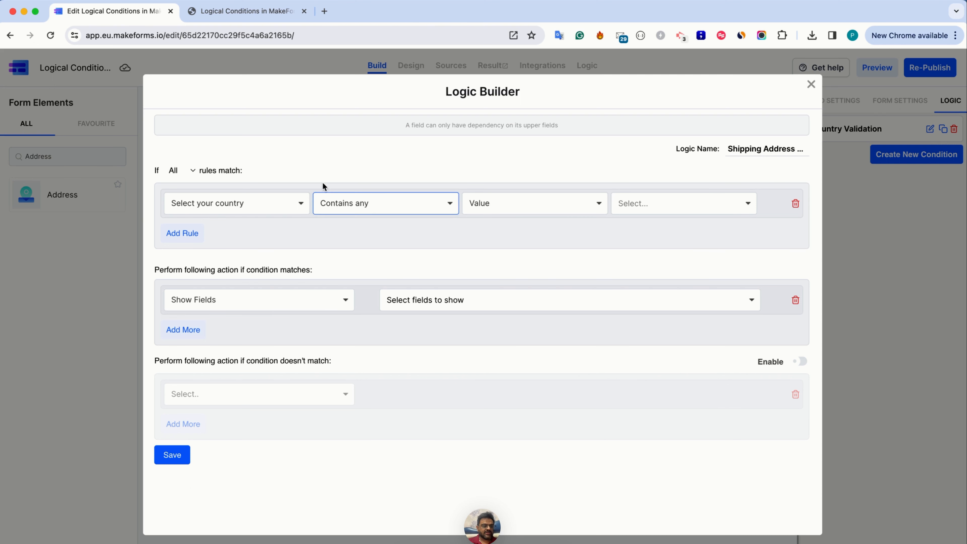
Set the rule to "Is the Shipping Address similar to the Billing Address", Contains any, Value, Yes
{"action": "left_click", "coordinate": [294, 206]}
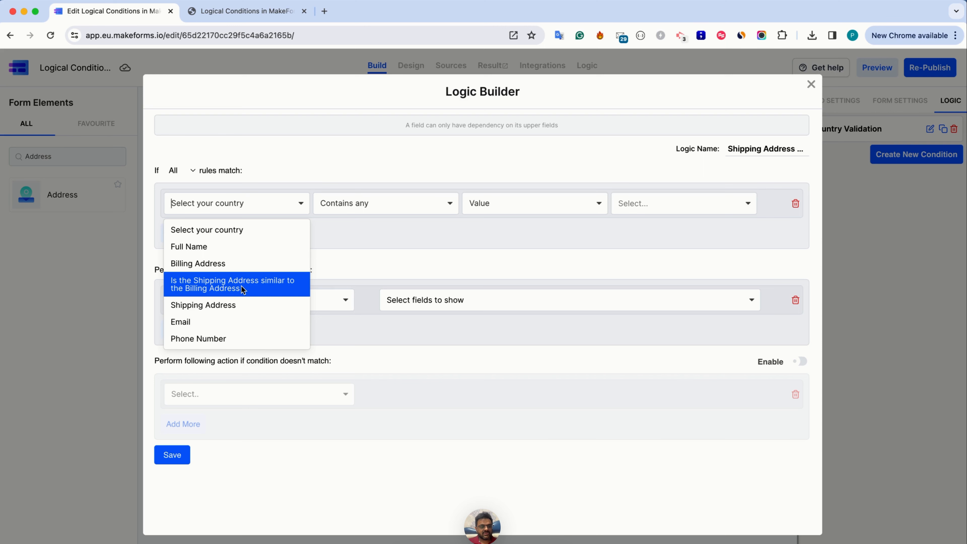
{"action": "left_click", "coordinate": [241, 285]}
{"action": "left_click", "coordinate": [362, 206]}
{"action": "left_click", "coordinate": [361, 231]}
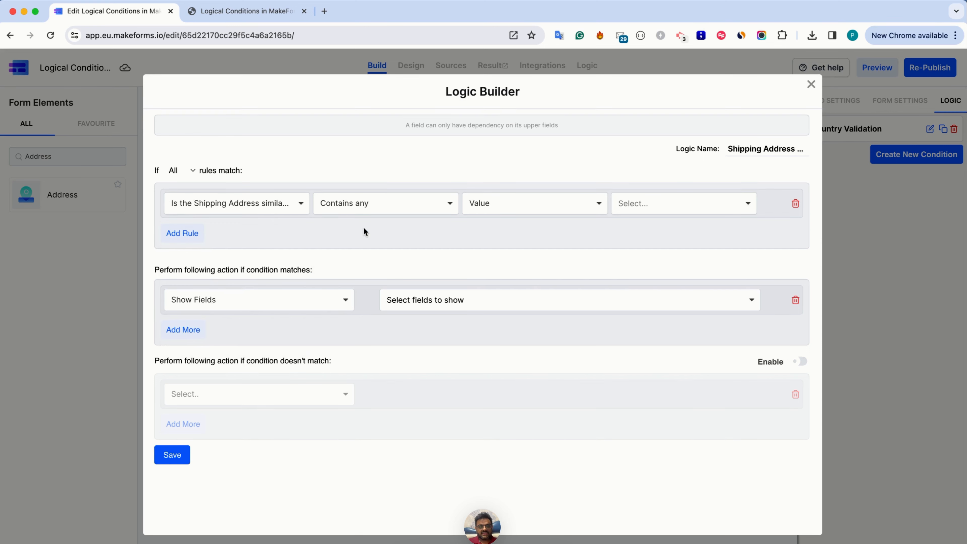
{"action": "left_click", "coordinate": [626, 206]}
{"action": "left_click", "coordinate": [627, 230]}
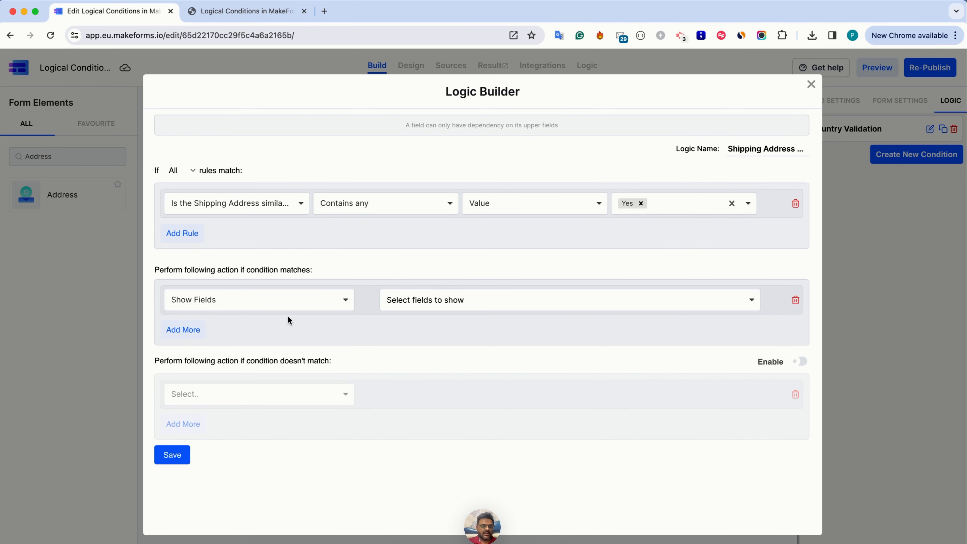
Set the first action for a matching condition to Disable Fields with Shipping Address as the field
{"action": "left_click", "coordinate": [280, 305]}
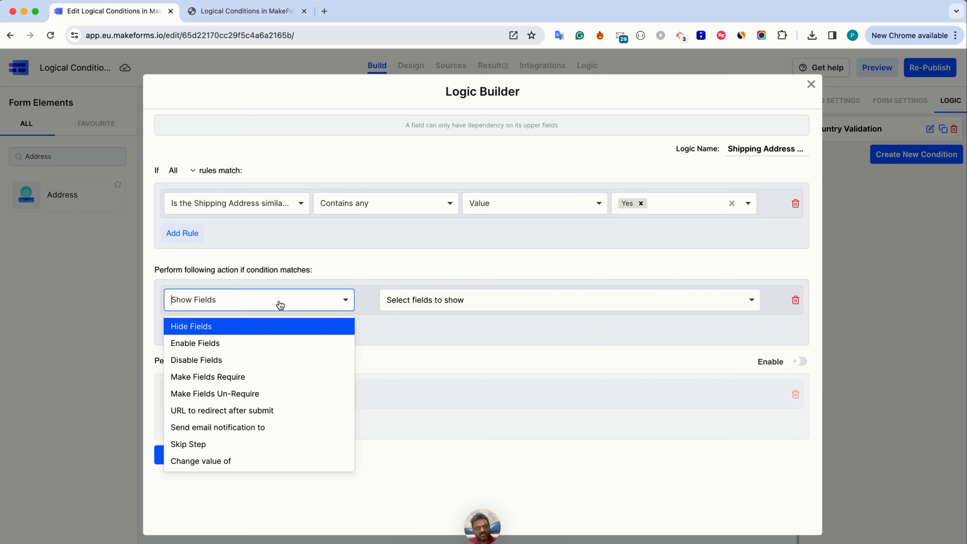
{"action": "left_click", "coordinate": [262, 359]}
{"action": "left_click", "coordinate": [416, 309]}
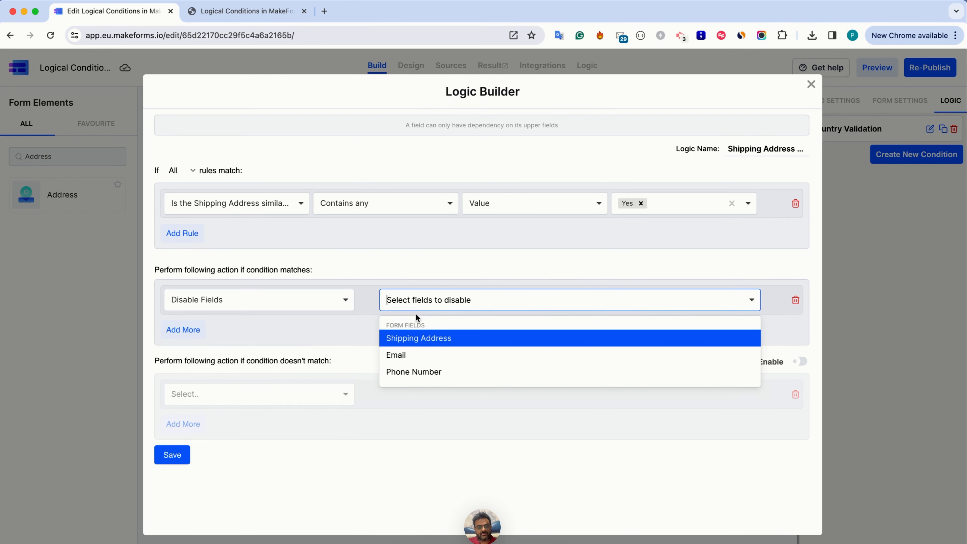
{"action": "left_click", "coordinate": [409, 340]}
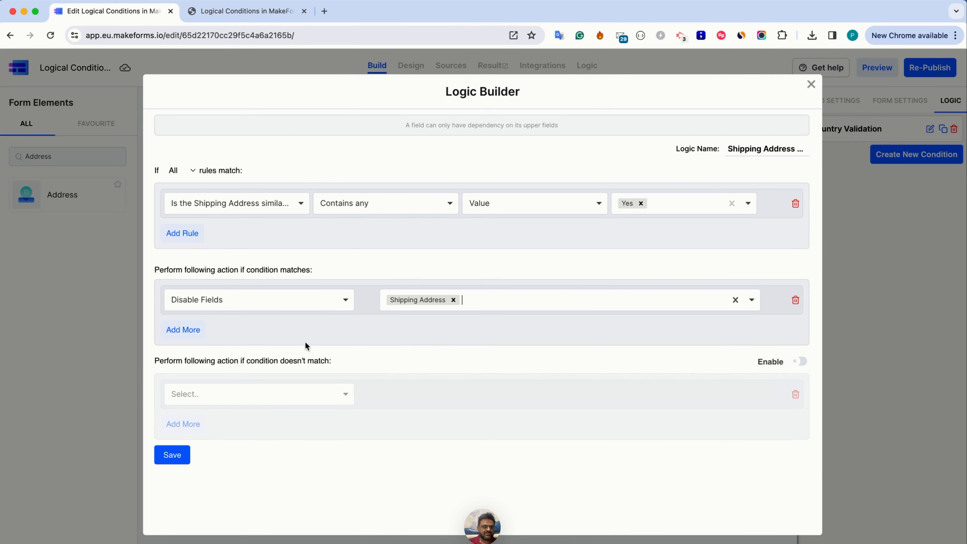
Add a second matching action, Change value of Shipping Address, using Compare with Another Field and Billing Address
{"action": "left_click", "coordinate": [196, 330]}
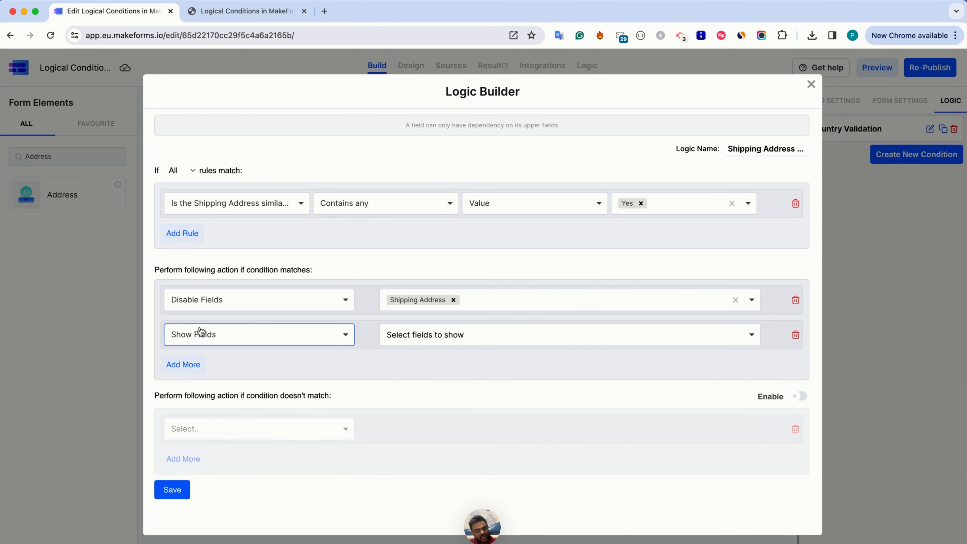
{"action": "left_click", "coordinate": [200, 331]}
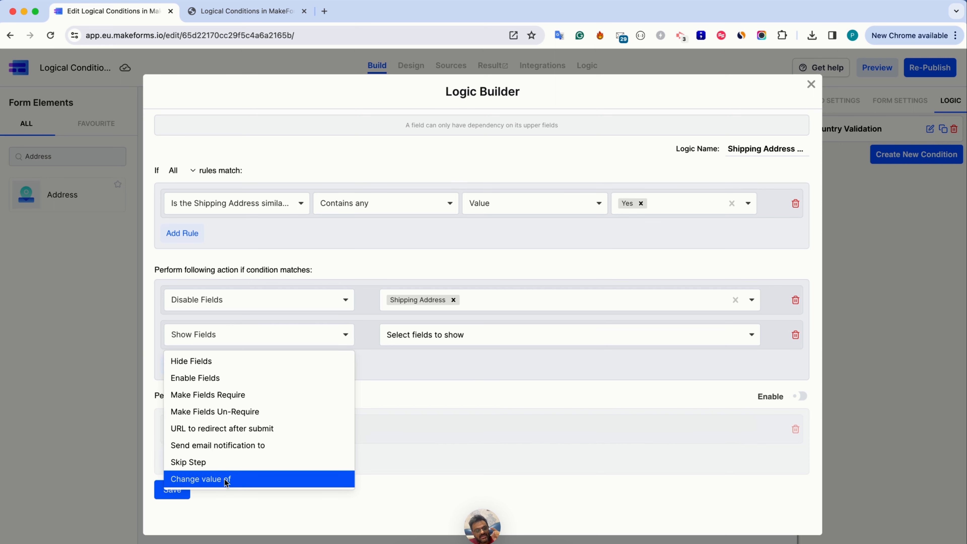
{"action": "left_click", "coordinate": [233, 478]}
{"action": "left_click", "coordinate": [424, 327]}
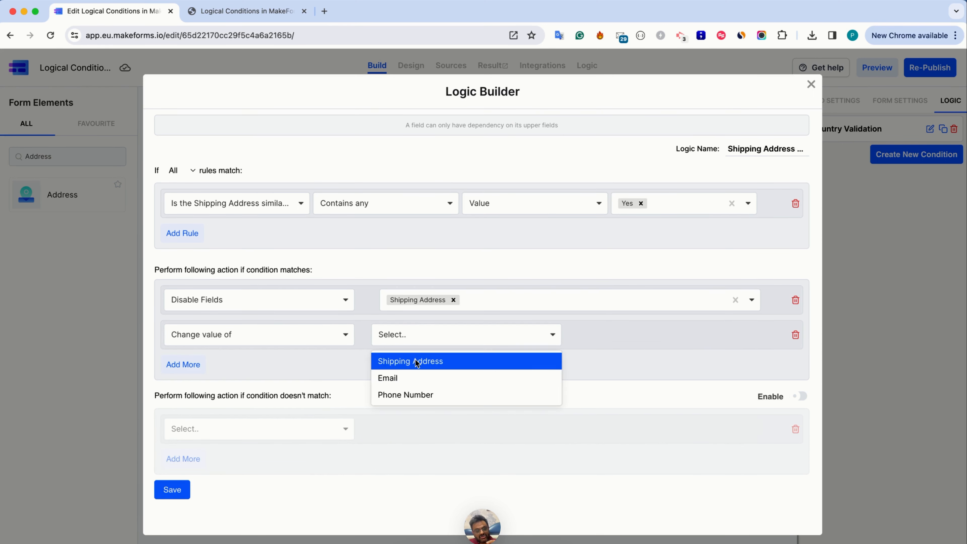
{"action": "left_click", "coordinate": [417, 361]}
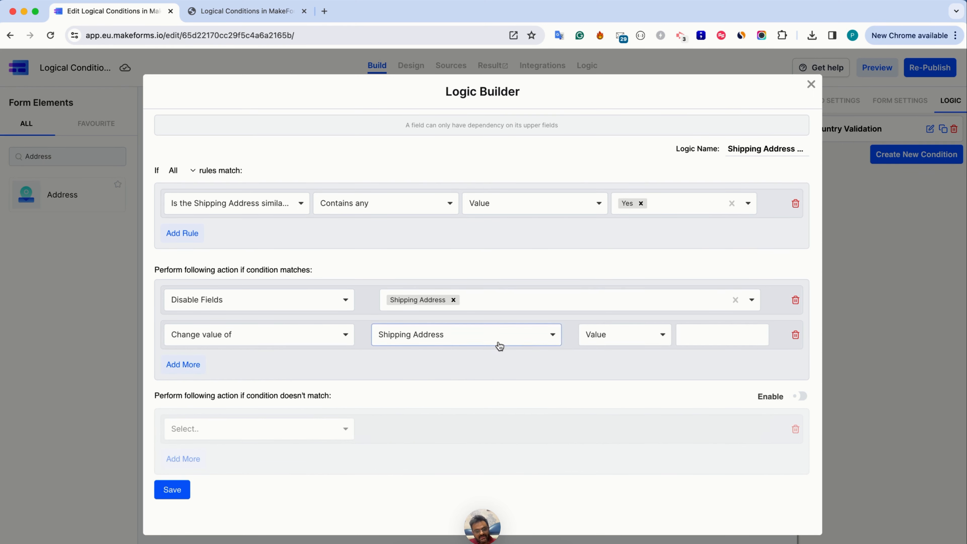
{"action": "left_click", "coordinate": [624, 332]}
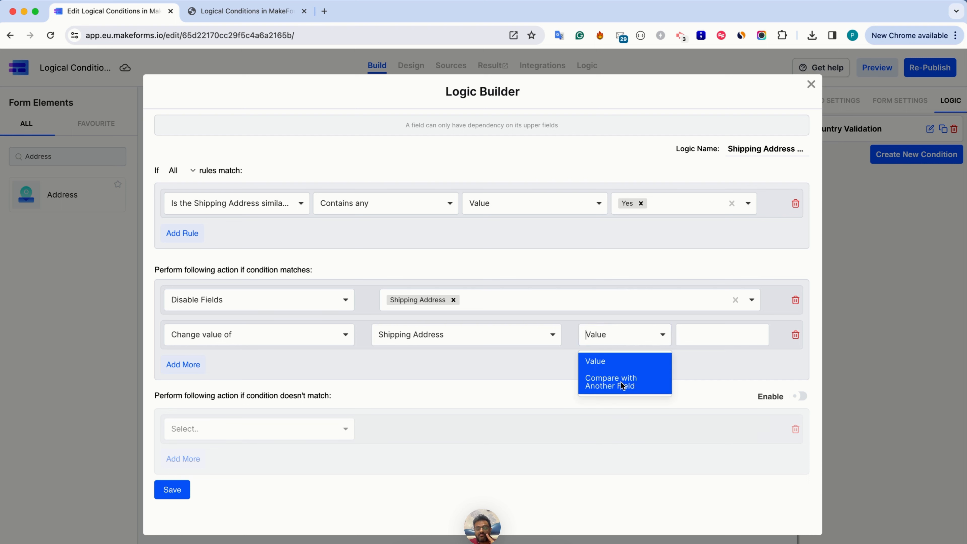
{"action": "left_click", "coordinate": [620, 382]}
{"action": "left_click", "coordinate": [691, 337]}
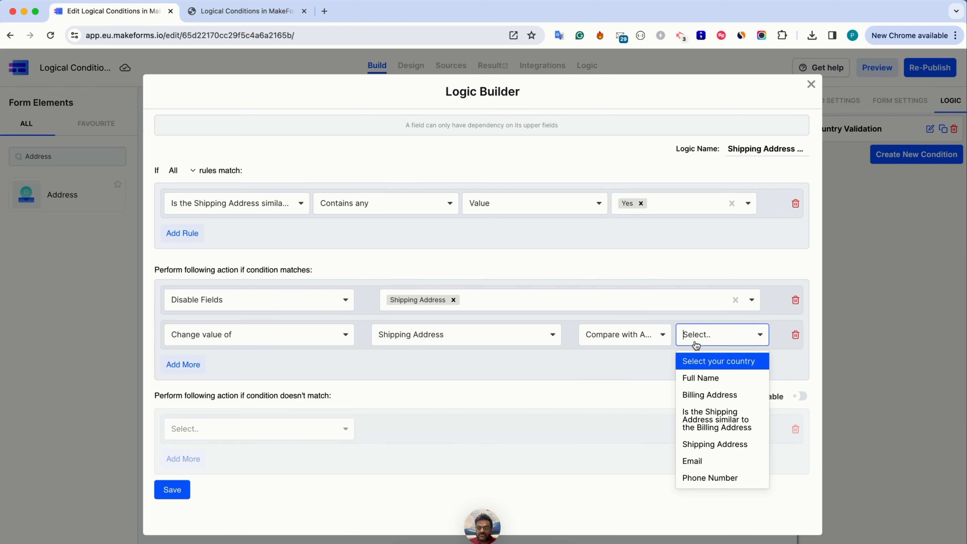
{"action": "left_click", "coordinate": [697, 394]}
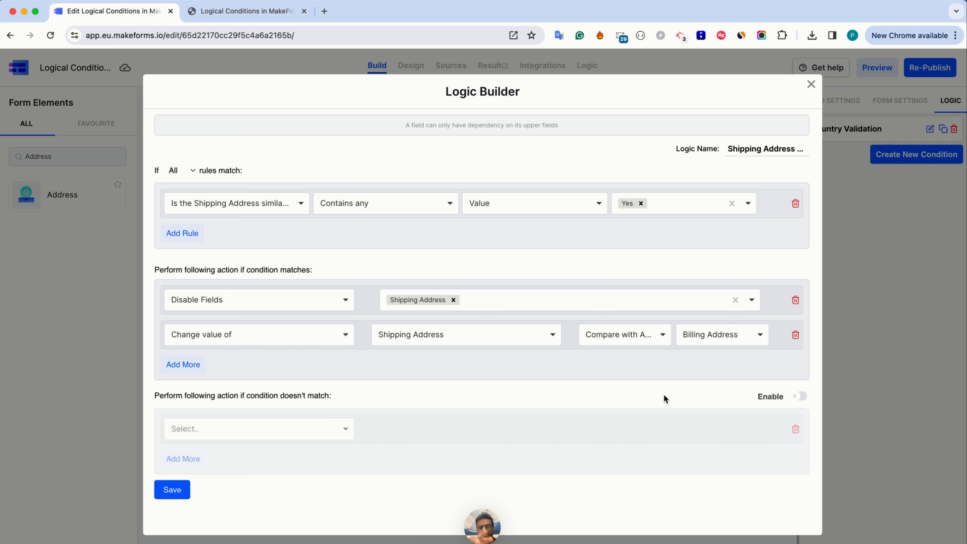
Change the first matching action to Change value of Shipping Address, Compare with Another Field, Billing Address
{"action": "left_click", "coordinate": [298, 300]}
{"action": "left_click", "coordinate": [254, 461]}
{"action": "left_click", "coordinate": [395, 300]}
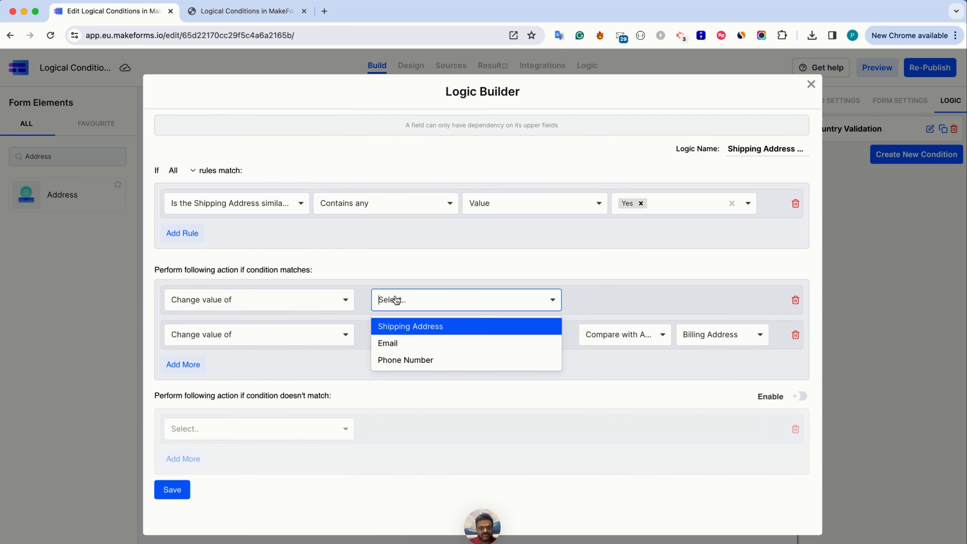
{"action": "left_click", "coordinate": [396, 326]}
{"action": "left_click", "coordinate": [585, 299]}
{"action": "left_click", "coordinate": [604, 342]}
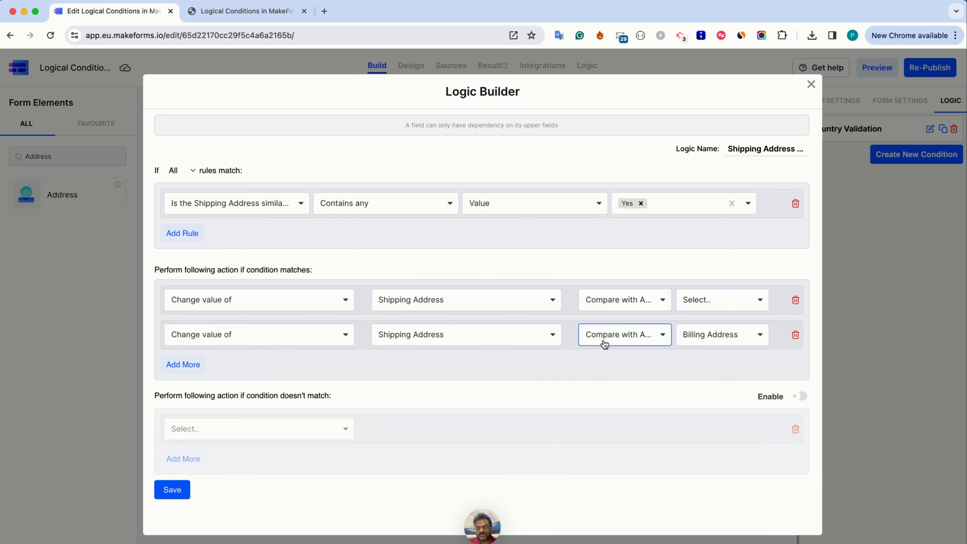
{"action": "left_click", "coordinate": [698, 313]}
{"action": "left_click", "coordinate": [692, 359]}
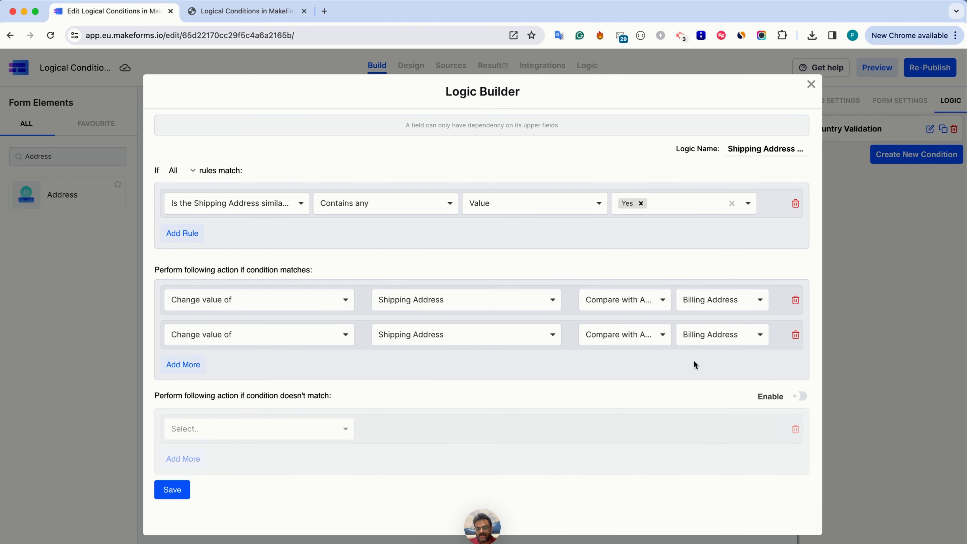
Change the second matching action to Disable Fields and choose Shipping Address
{"action": "left_click", "coordinate": [350, 343]}
{"action": "left_click", "coordinate": [282, 403]}
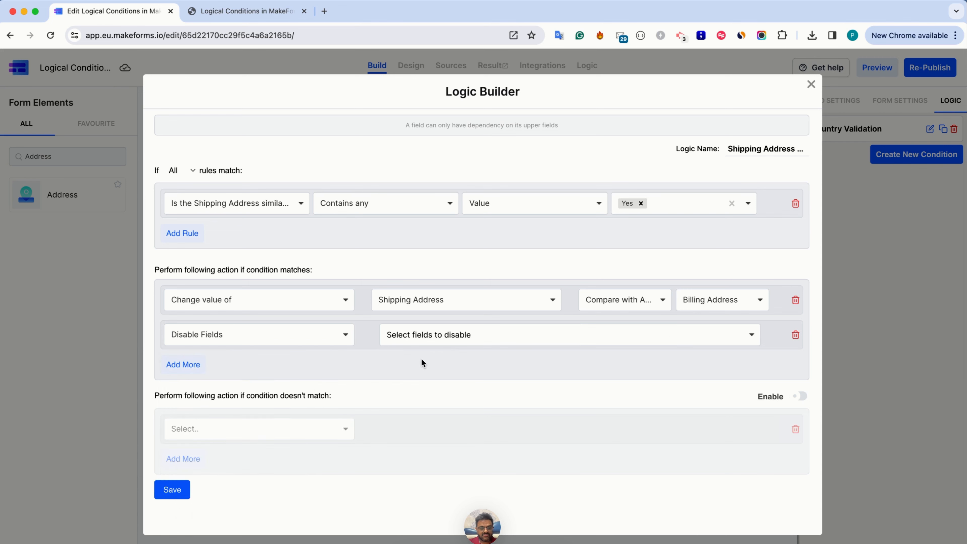
{"action": "left_click", "coordinate": [449, 340]}
{"action": "left_click", "coordinate": [439, 371]}
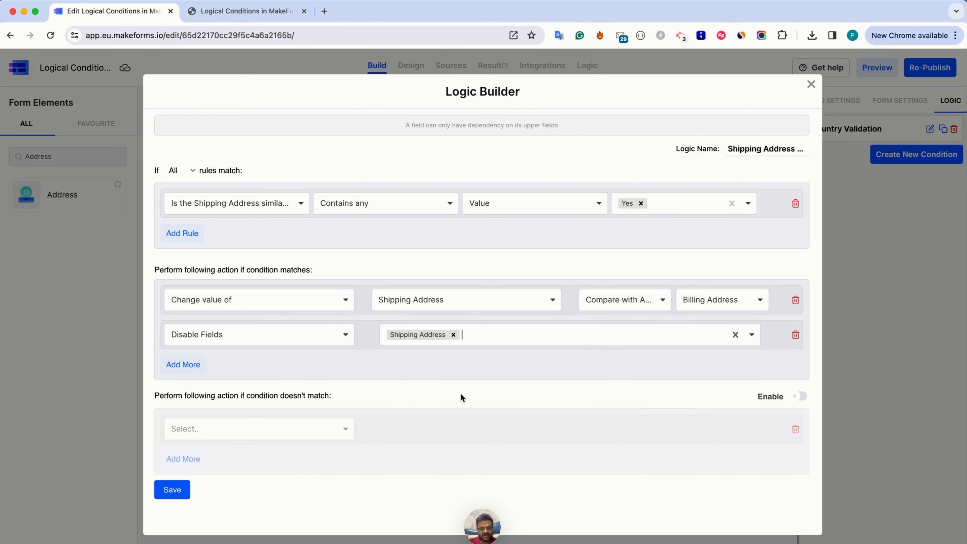
Enable the actions for an unmatched condition and set the first one to Enable Fields for Shipping Address
{"action": "left_click", "coordinate": [800, 396]}
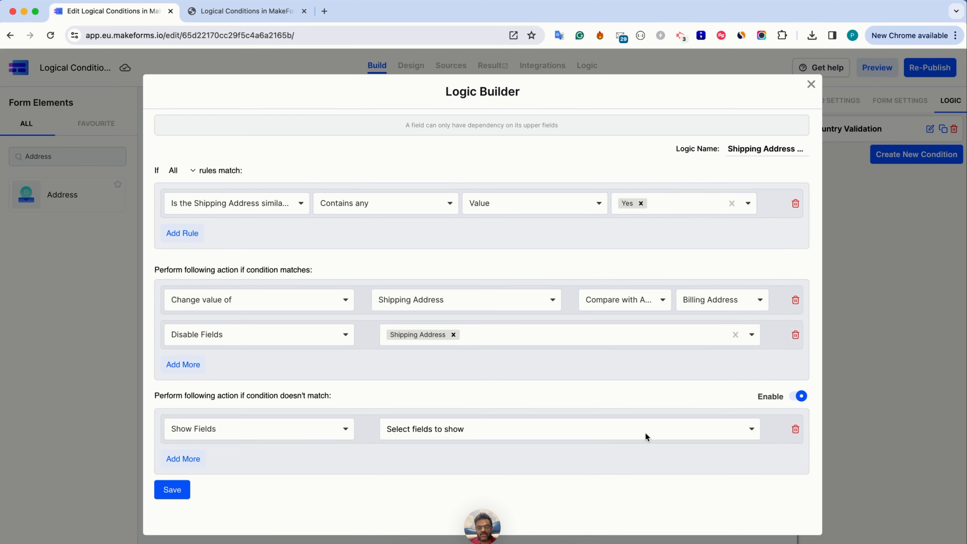
{"action": "left_click", "coordinate": [321, 433]}
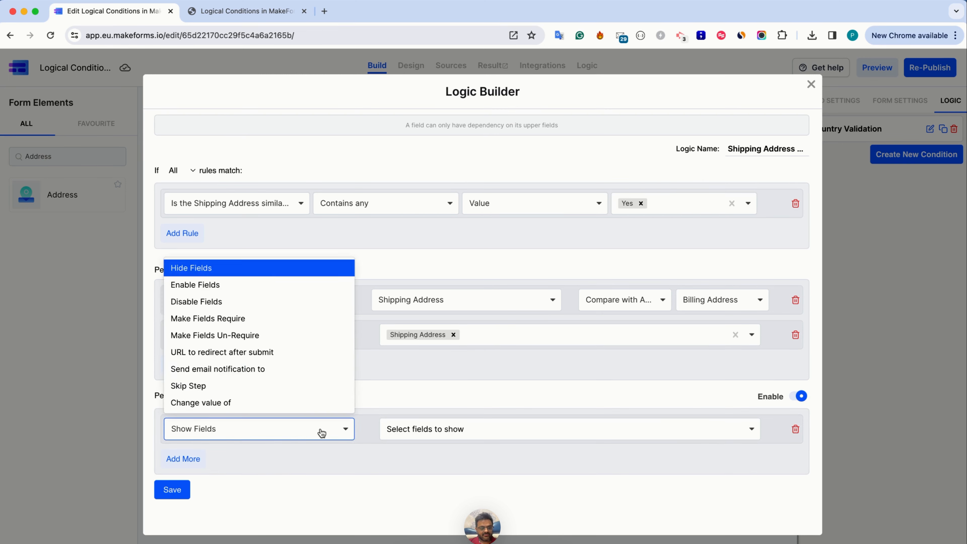
{"action": "left_click", "coordinate": [251, 285]}
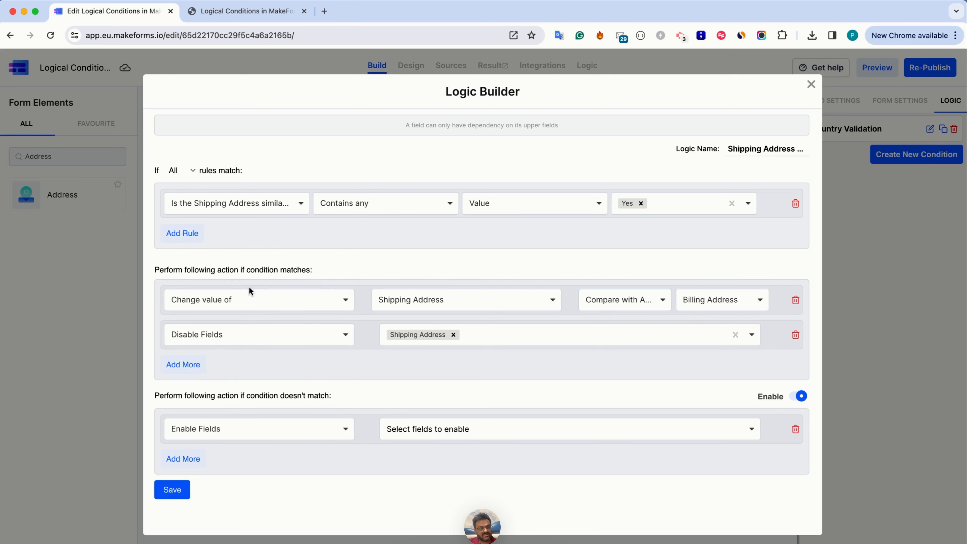
{"action": "left_click", "coordinate": [423, 434]}
{"action": "left_click", "coordinate": [423, 468]}
Add a second unmatched-condition action, Change value of Shipping Address, with the Value option left empty
{"action": "left_click", "coordinate": [186, 460]}
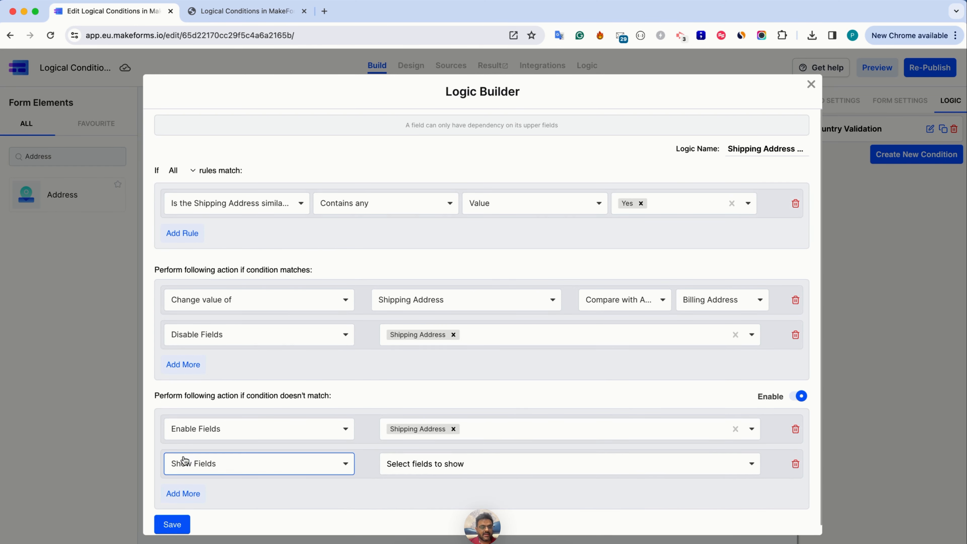
{"action": "left_click", "coordinate": [196, 464]}
{"action": "left_click", "coordinate": [201, 437]}
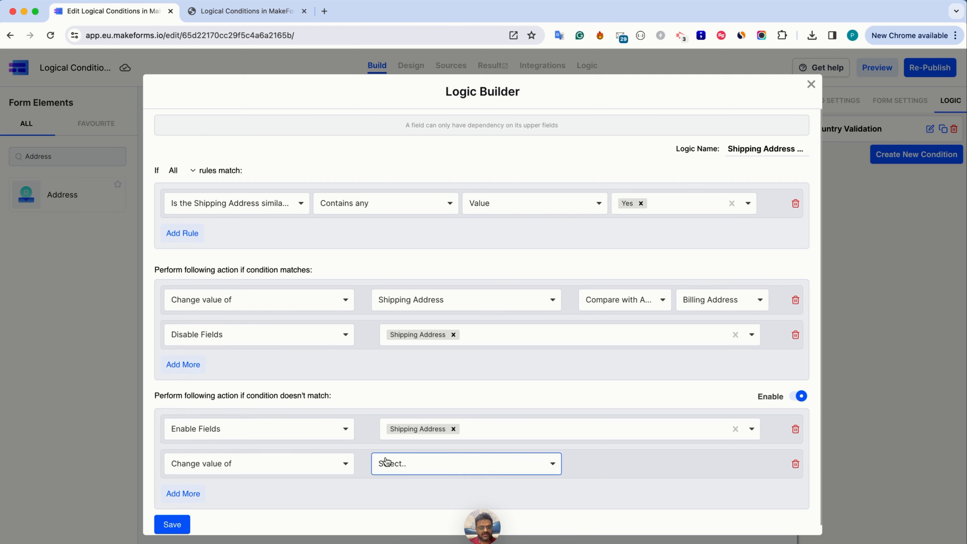
{"action": "left_click", "coordinate": [384, 463]}
{"action": "left_click", "coordinate": [396, 502]}
{"action": "left_click", "coordinate": [404, 464]}
{"action": "left_click", "coordinate": [404, 490]}
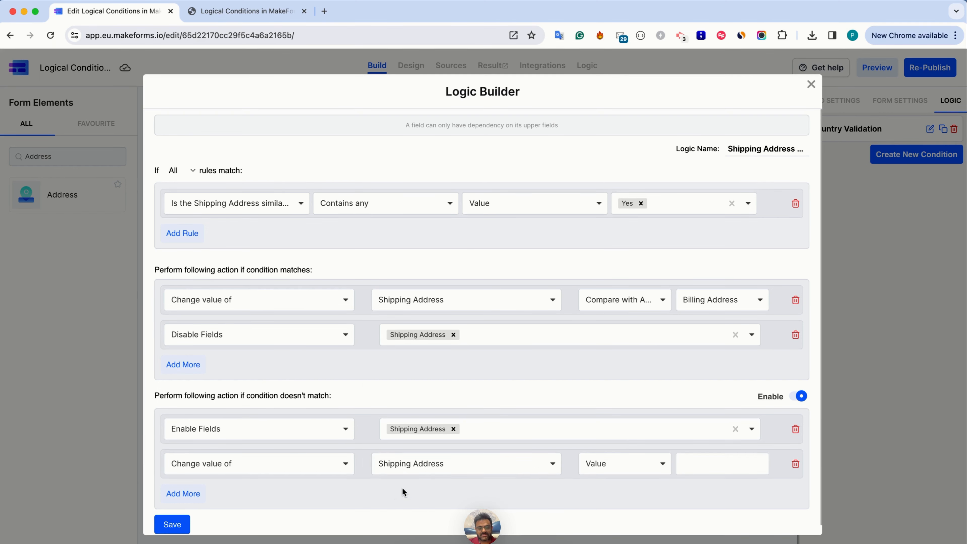
{"action": "left_click", "coordinate": [697, 460]}
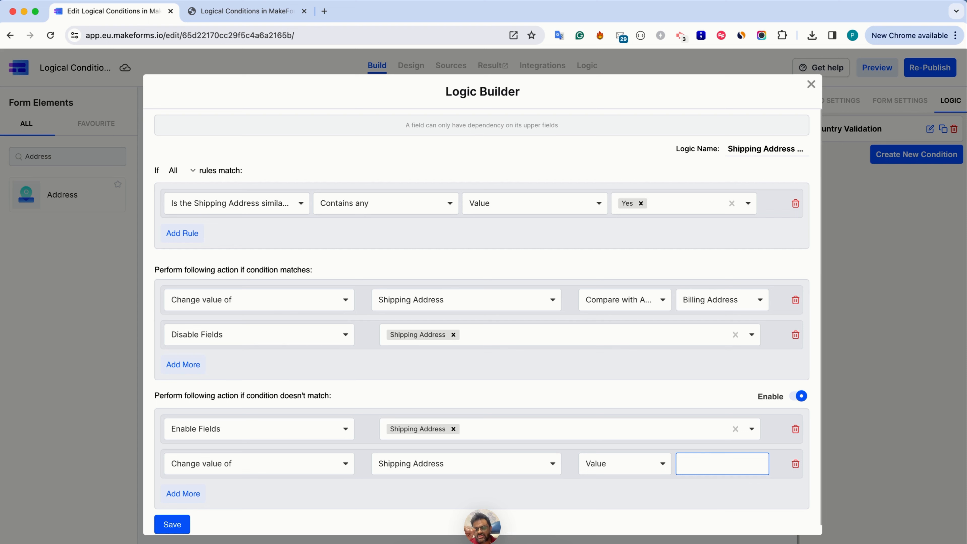
Save the shipping address logic condition and re-publish the form
{"action": "left_click", "coordinate": [182, 522]}
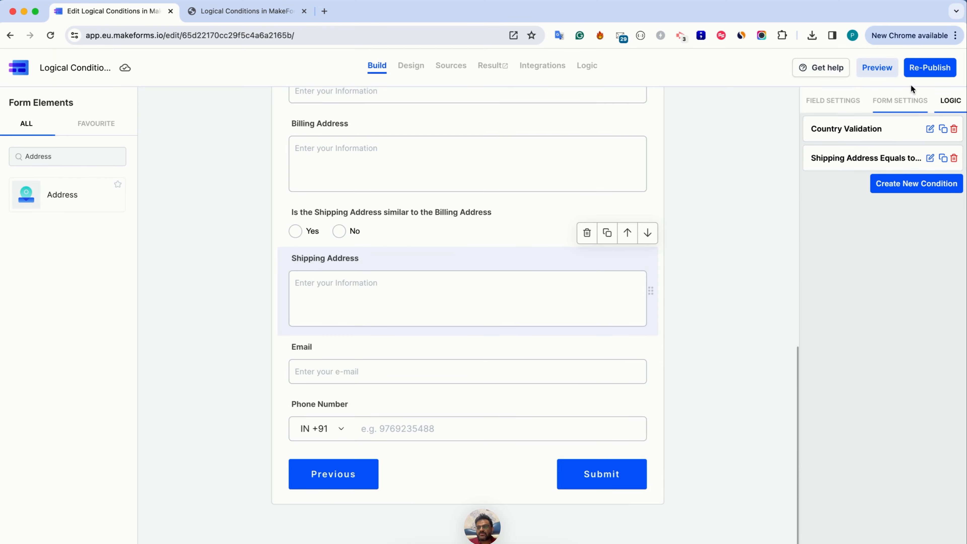
{"action": "left_click", "coordinate": [926, 68]}
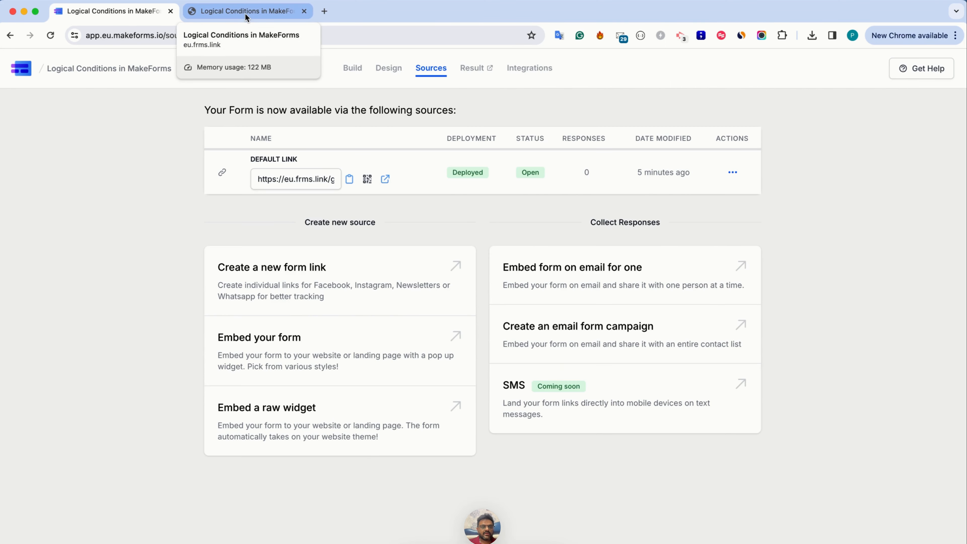
Switch to the published form, reload it, select USA as the country and go on to the page with the address fields
{"action": "left_click", "coordinate": [245, 17]}
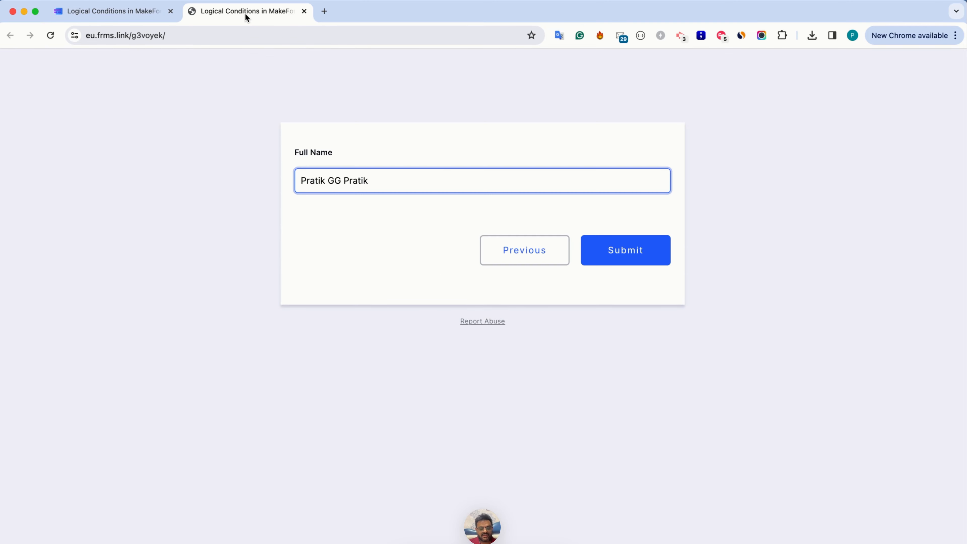
{"action": "key", "text": "super+r"}
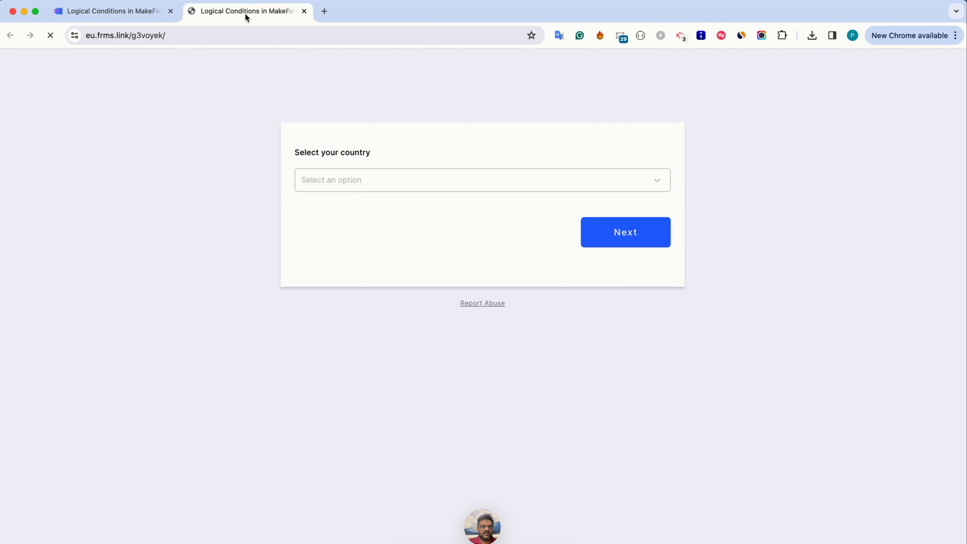
{"action": "key", "text": "super+r"}
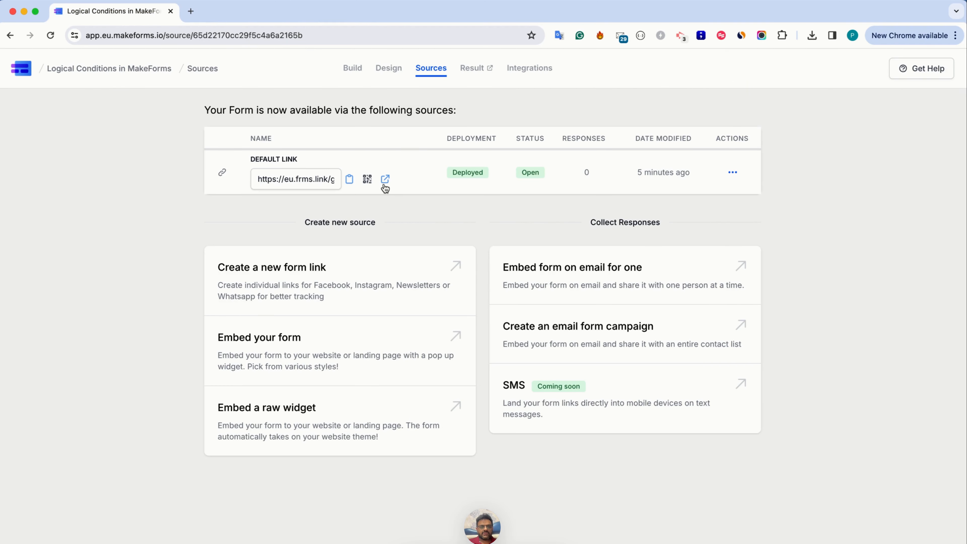
{"action": "left_click", "coordinate": [383, 182]}
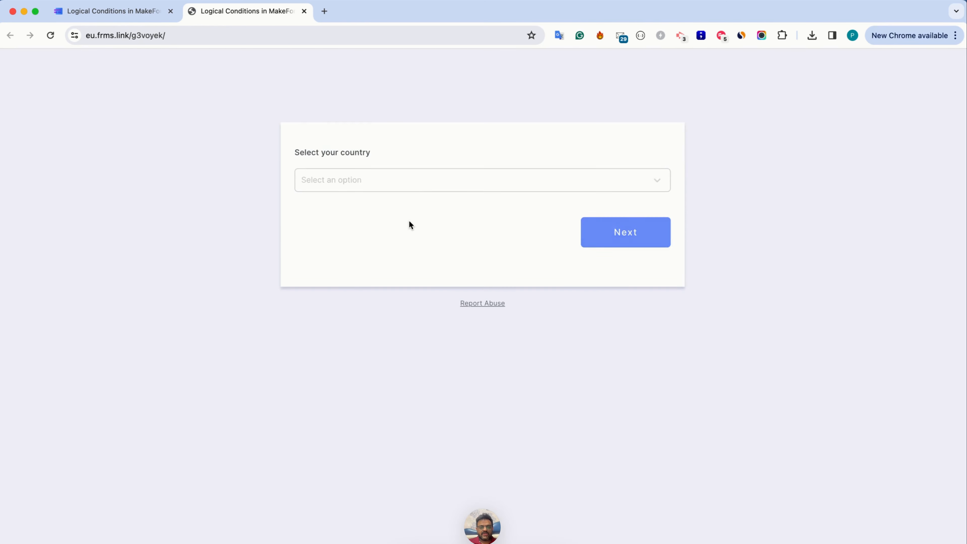
{"action": "left_click", "coordinate": [398, 183]}
{"action": "left_click", "coordinate": [380, 204]}
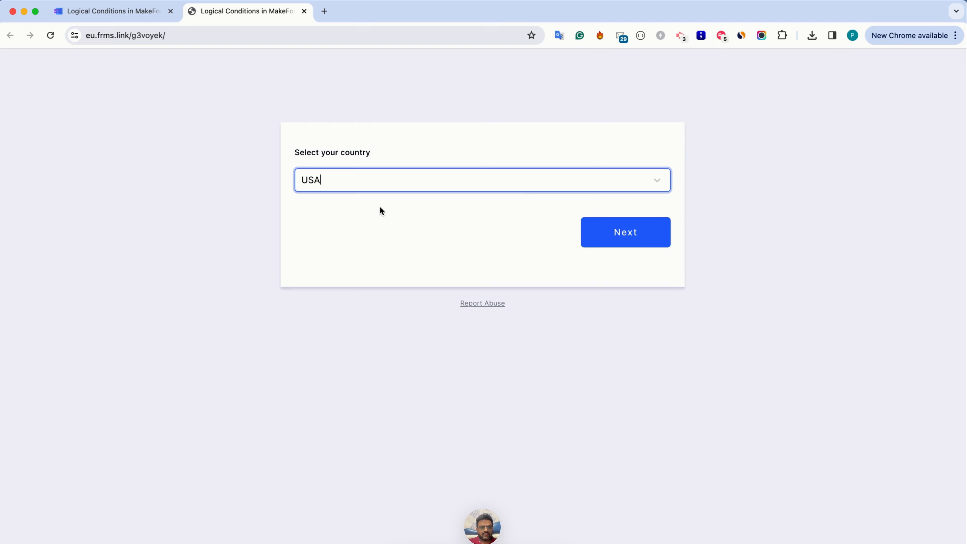
{"action": "left_click", "coordinate": [639, 246]}
Fill in the Billing Address field with a short city-and-country address
{"action": "left_click", "coordinate": [407, 243]}
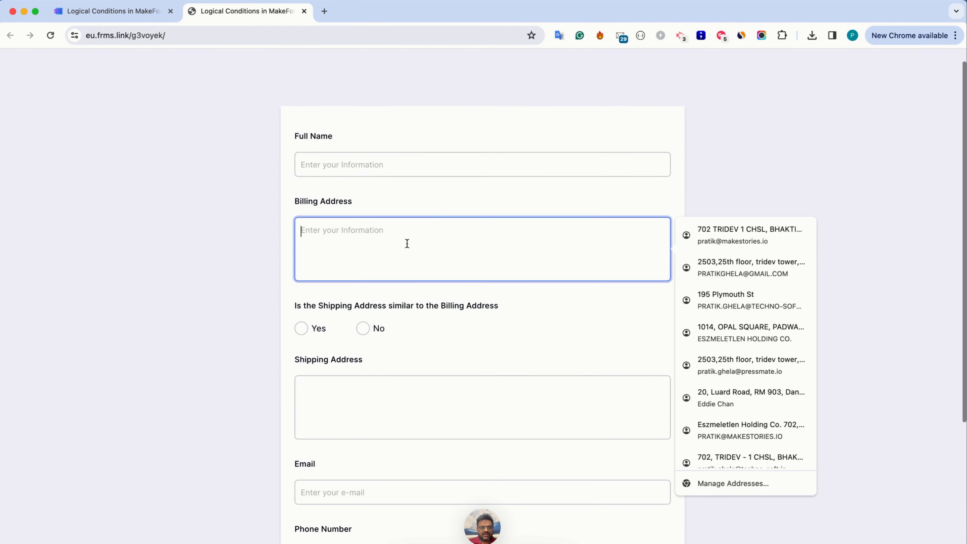
{"action": "type", "text": "Thane, "}
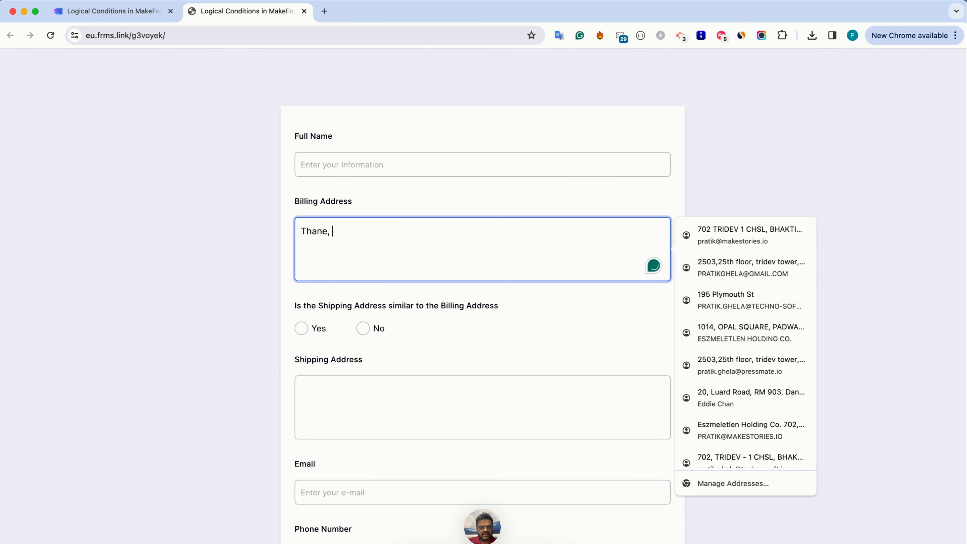
{"action": "type", "text": "India"}
{"action": "left_click", "coordinate": [270, 224]}
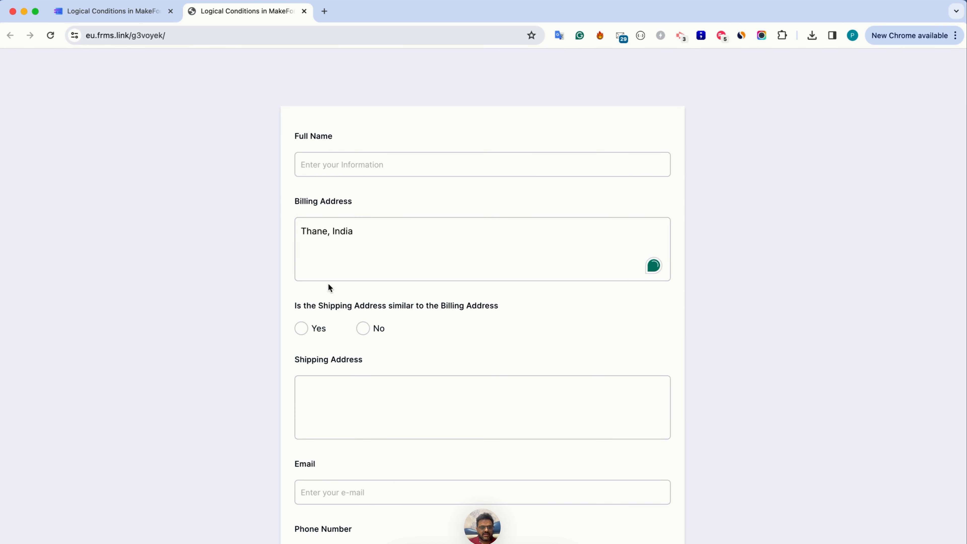
Answer Yes to the shipping address question and check whether the Shipping Address text matches the billing address and can be edited
{"action": "left_click", "coordinate": [302, 329]}
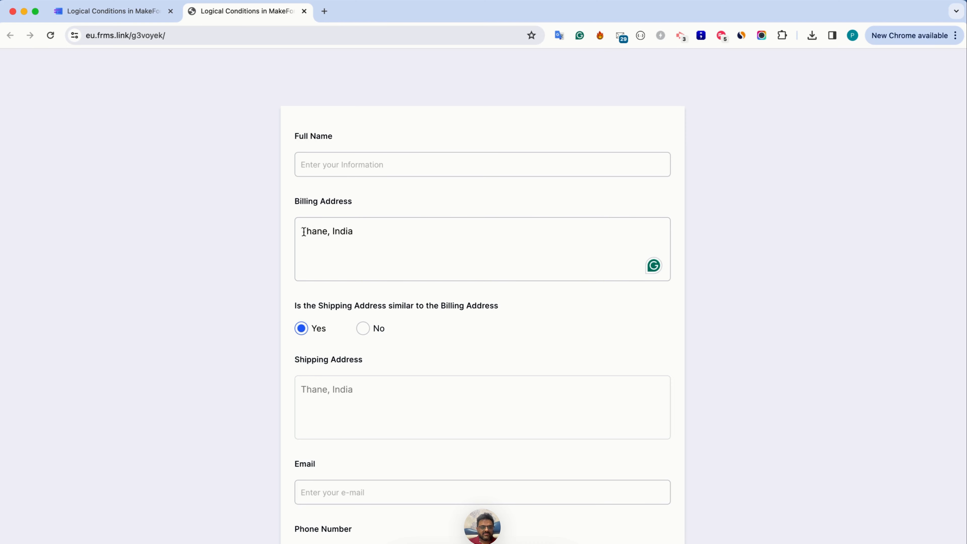
{"action": "left_click_drag", "start_coordinate": [304, 231], "coordinate": [351, 233]}
{"action": "left_click", "coordinate": [352, 390]}
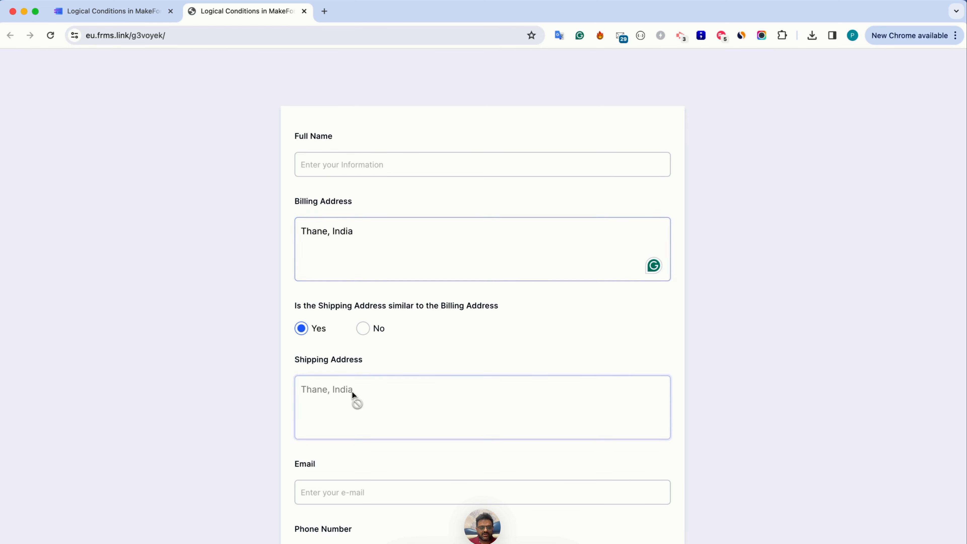
{"action": "triple_click", "coordinate": [310, 391]}
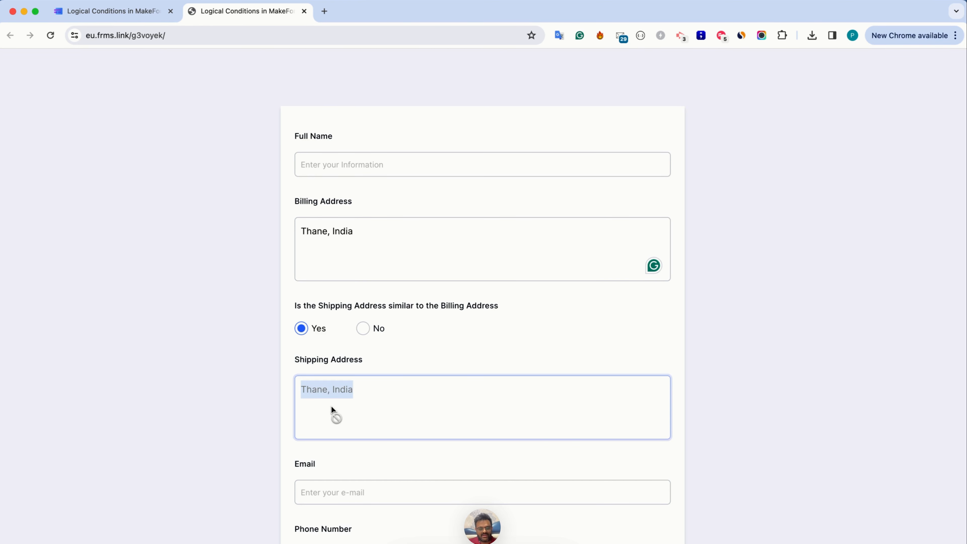
Test the No answer to the shipping address question by placing the cursor in Shipping Address, and set the answer back to Yes
{"action": "left_click", "coordinate": [363, 329]}
{"action": "left_click", "coordinate": [346, 400]}
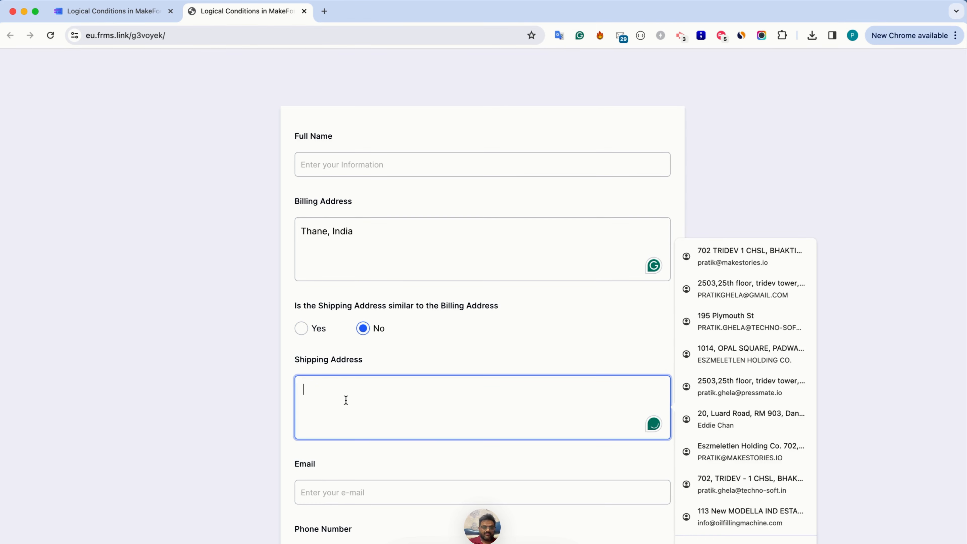
{"action": "left_click", "coordinate": [319, 329]}
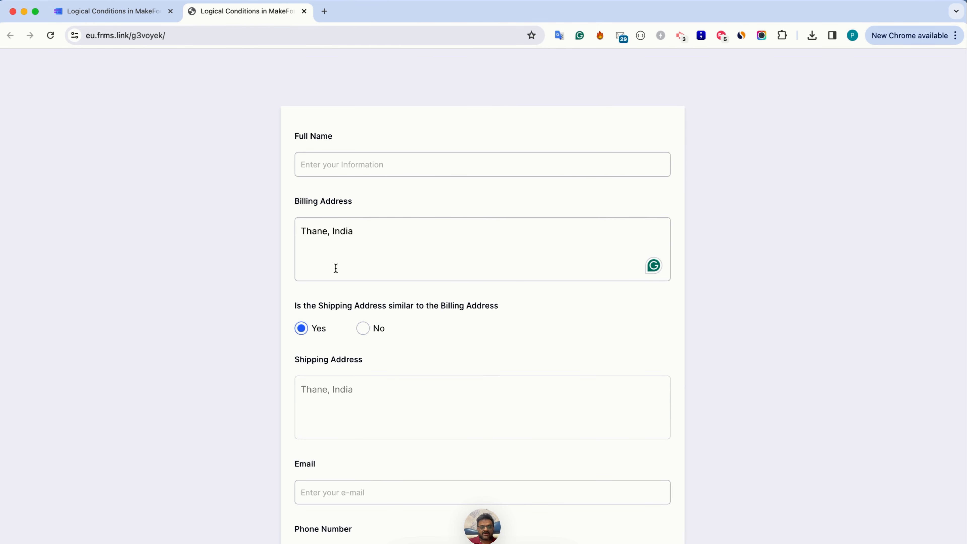
Replace the billing address with a full street address and leave the field to test the copy into Shipping Address
{"action": "triple_click", "coordinate": [307, 230]}
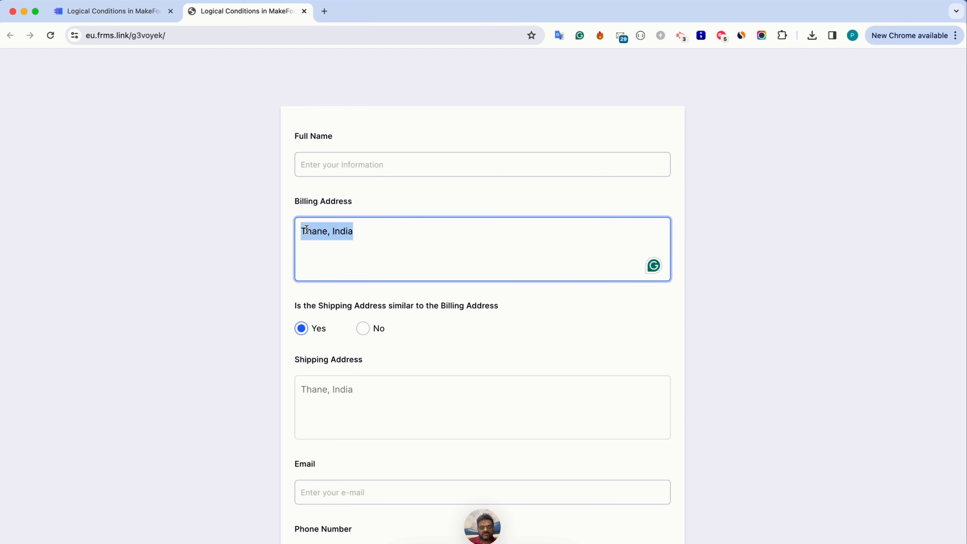
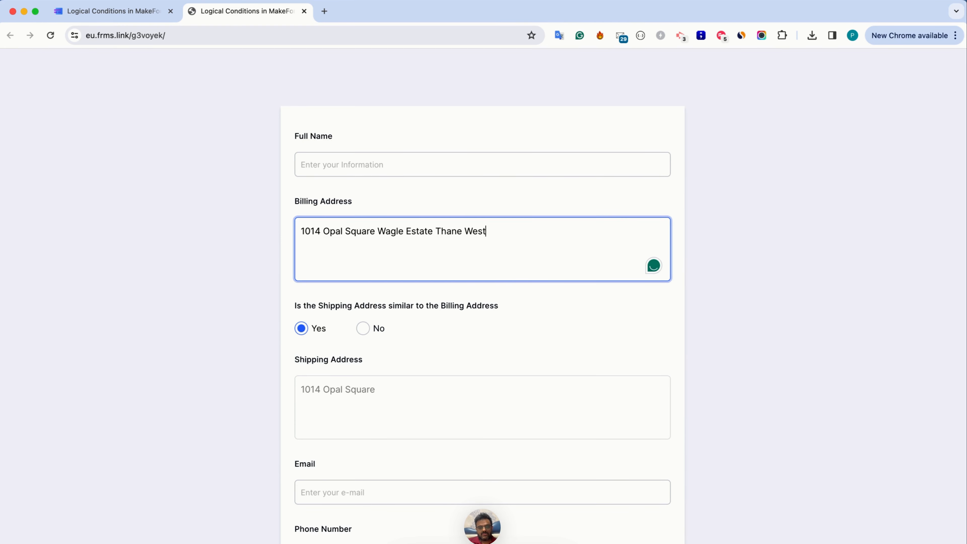
{"action": "key", "text": "Tab"}
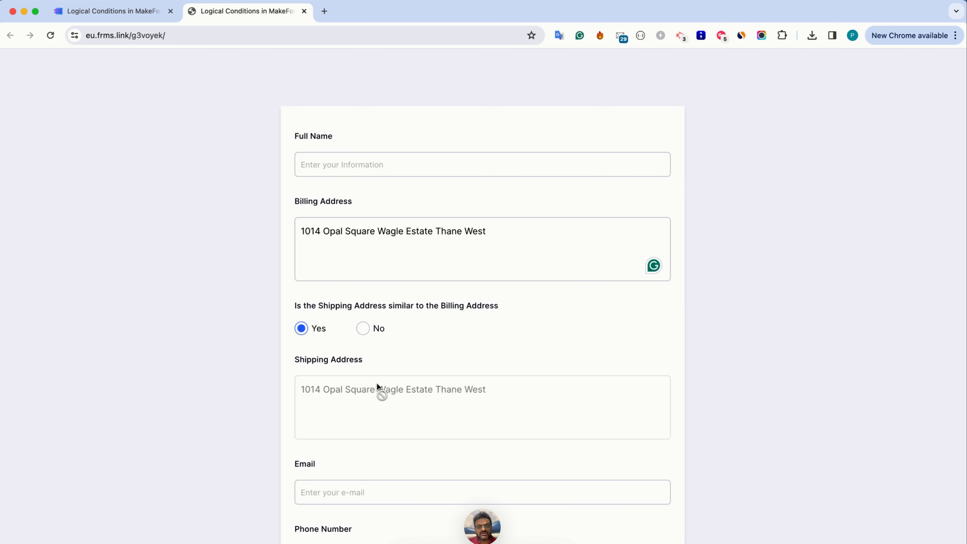
Return to the MakeForms editor and open the form's second page for building
{"action": "key", "text": "ctrl+shift+Tab"}
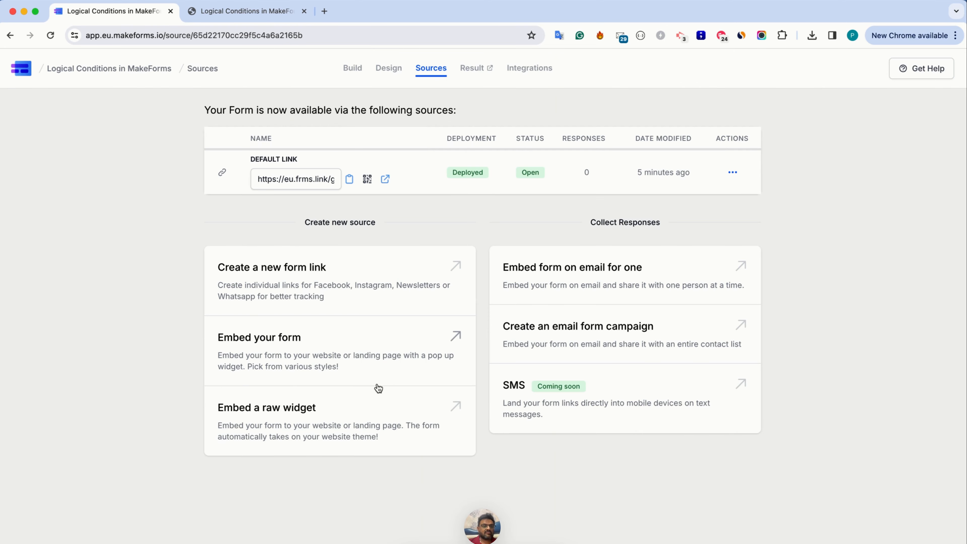
{"action": "left_click", "coordinate": [352, 71]}
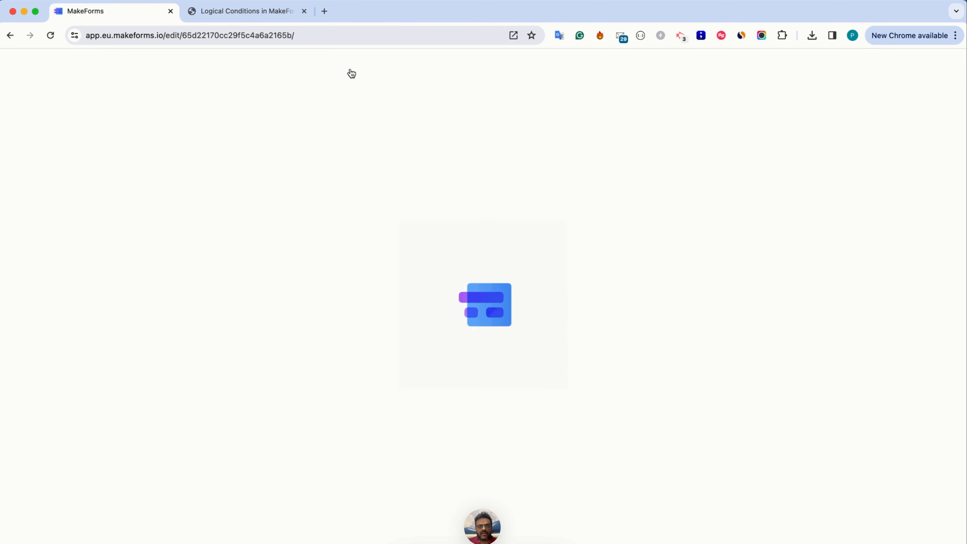
{"action": "scroll", "coordinate": [400, 271], "scroll_direction": "down", "scroll_amount": 12}
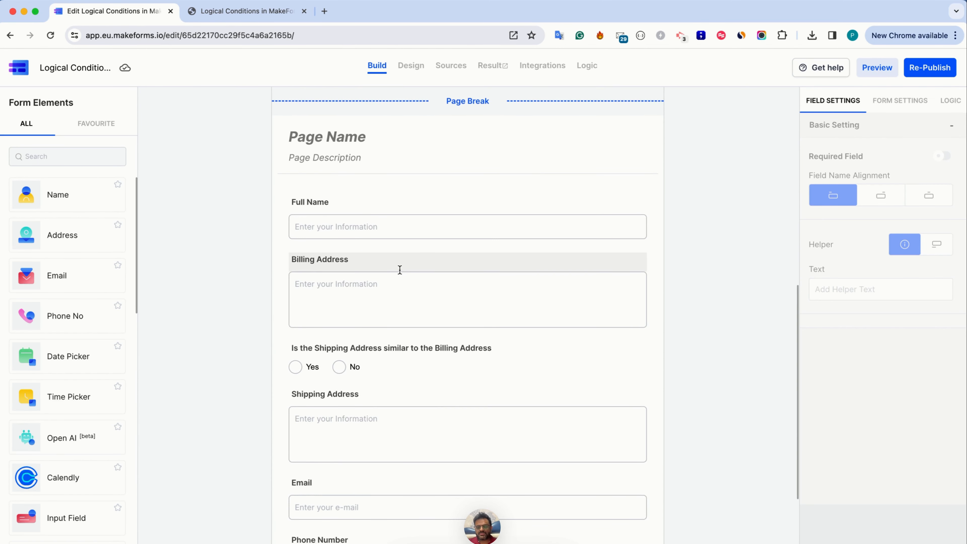
{"action": "left_click", "coordinate": [951, 109]}
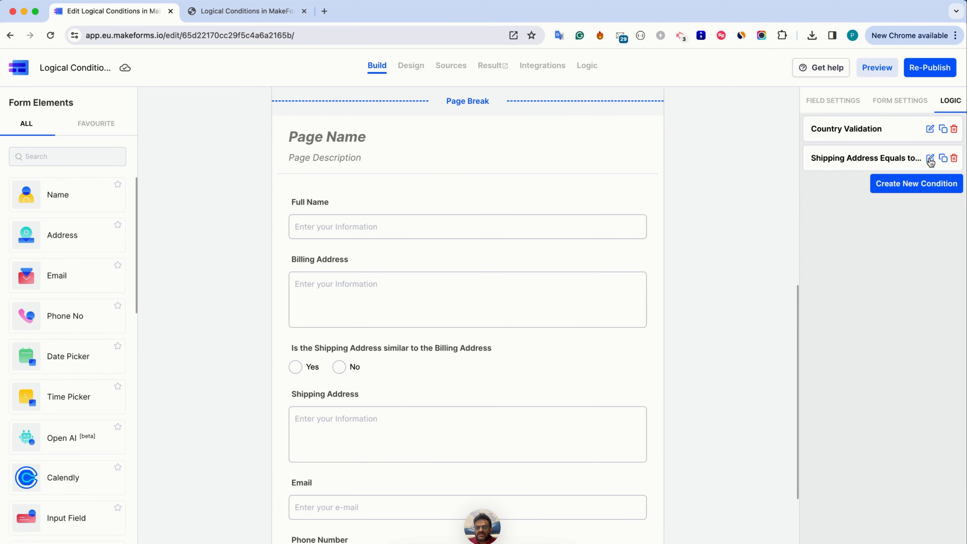
{"action": "left_click", "coordinate": [930, 160]}
{"action": "left_click", "coordinate": [186, 363]}
{"action": "left_click", "coordinate": [192, 371]}
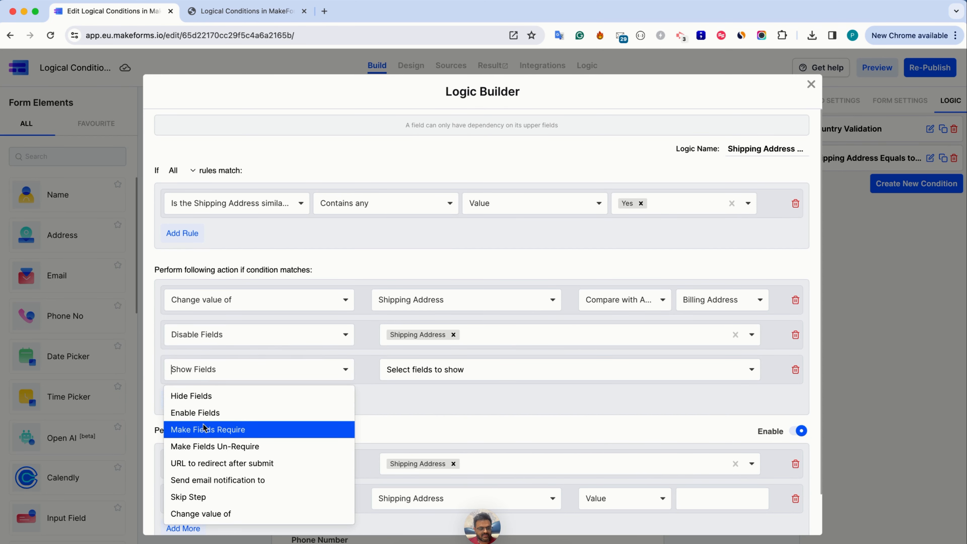
{"action": "left_click", "coordinate": [795, 370]}
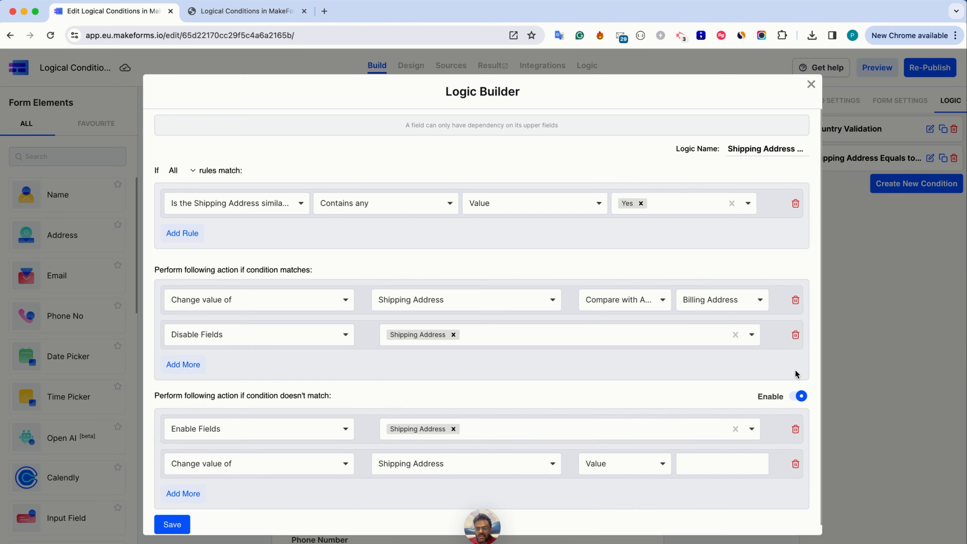
{"action": "left_click", "coordinate": [795, 334]}
{"action": "left_click", "coordinate": [796, 300]}
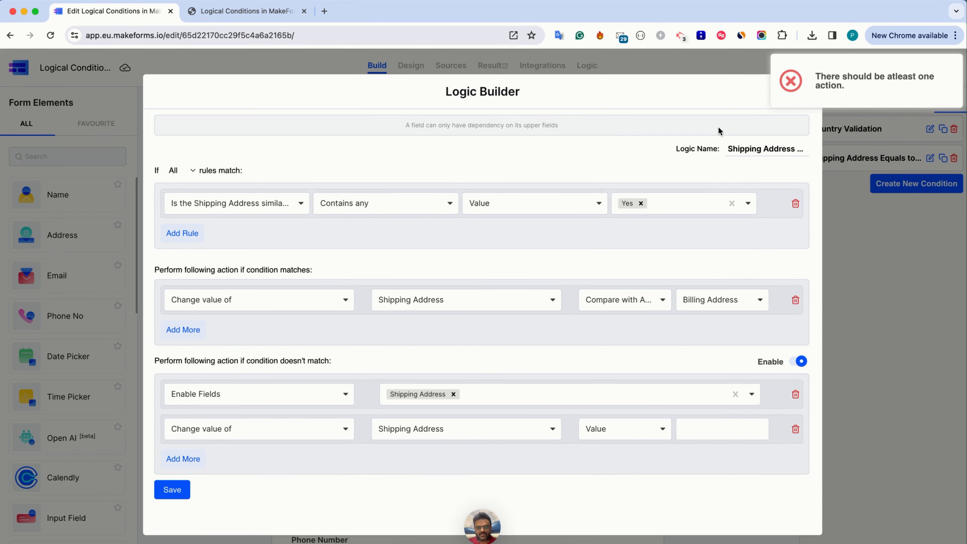
{"action": "left_click", "coordinate": [952, 360]}
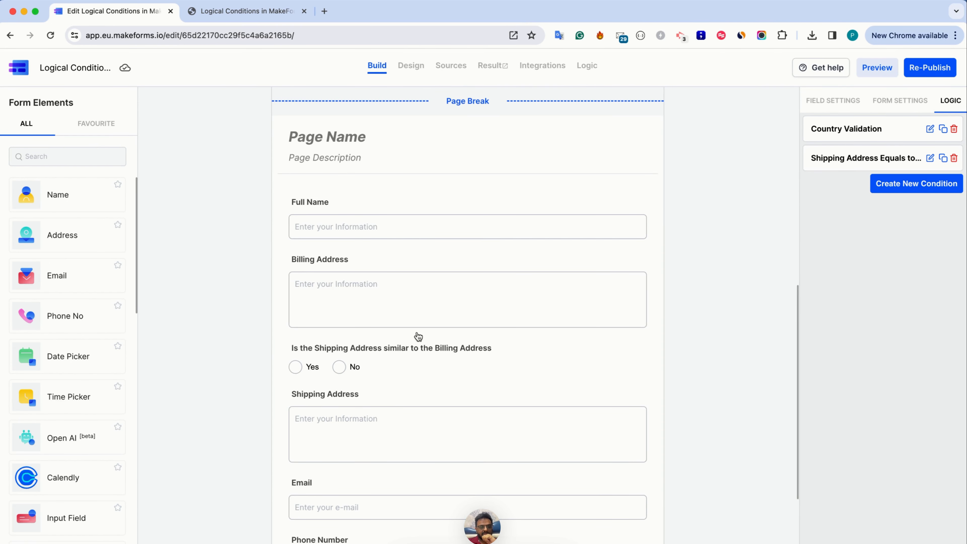
Add a Single Choice field to the form's second page and move it up between Shipping Address and Email
{"action": "scroll", "coordinate": [386, 393], "scroll_direction": "down", "scroll_amount": 3}
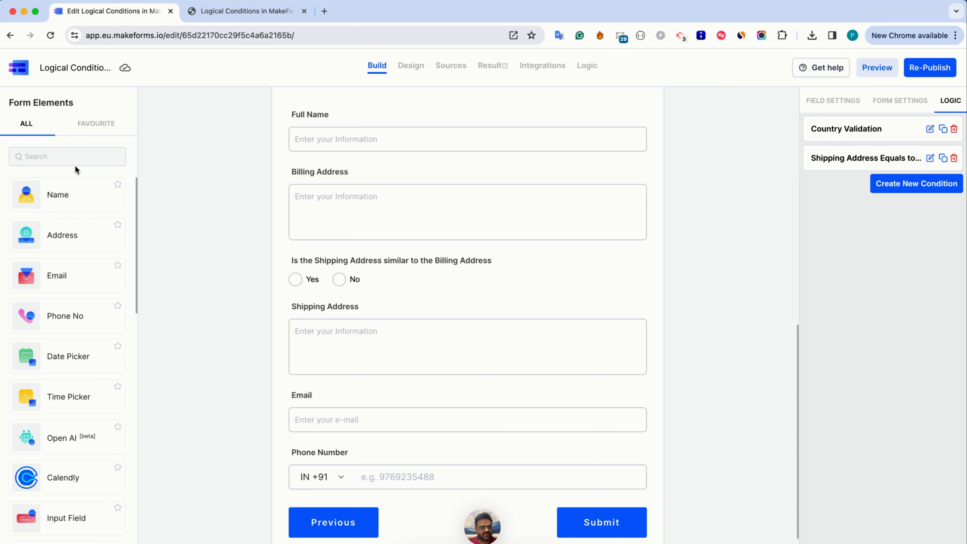
{"action": "left_click", "coordinate": [71, 157]}
{"action": "type", "text": "rad"}
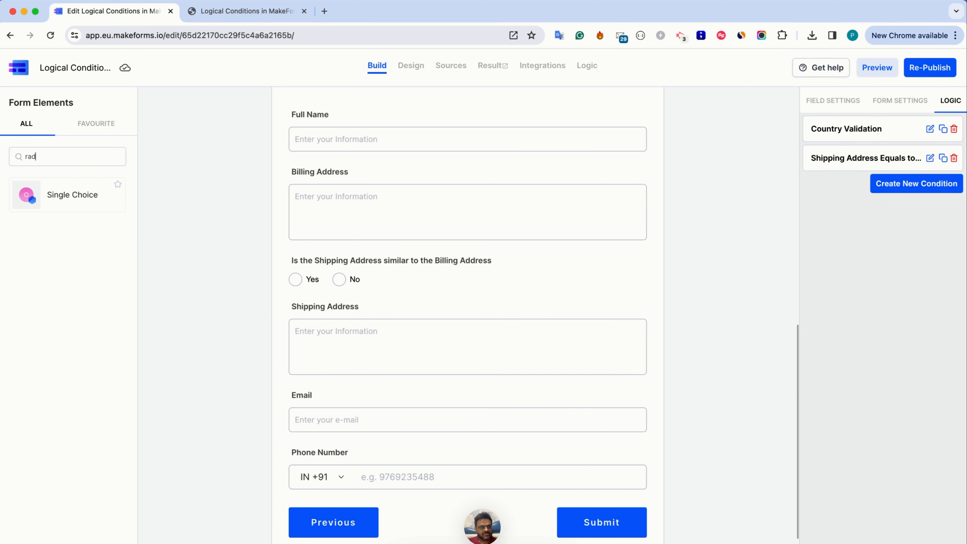
{"action": "left_click", "coordinate": [74, 193]}
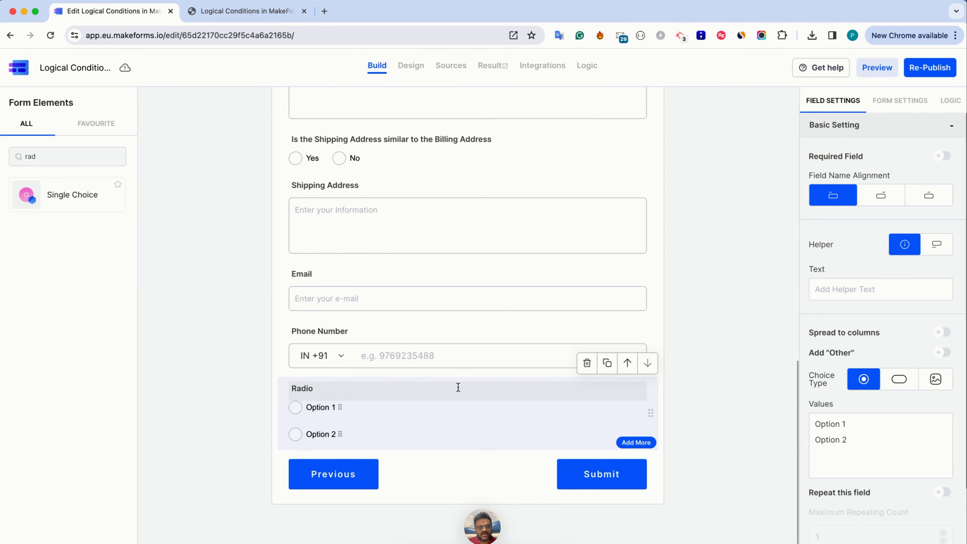
{"action": "left_click", "coordinate": [627, 363]}
{"action": "left_click", "coordinate": [628, 320]}
Label the new single choice field "Do you have an email address which is operational"
{"action": "double_click", "coordinate": [308, 290]}
{"action": "type", "text": "Do"}
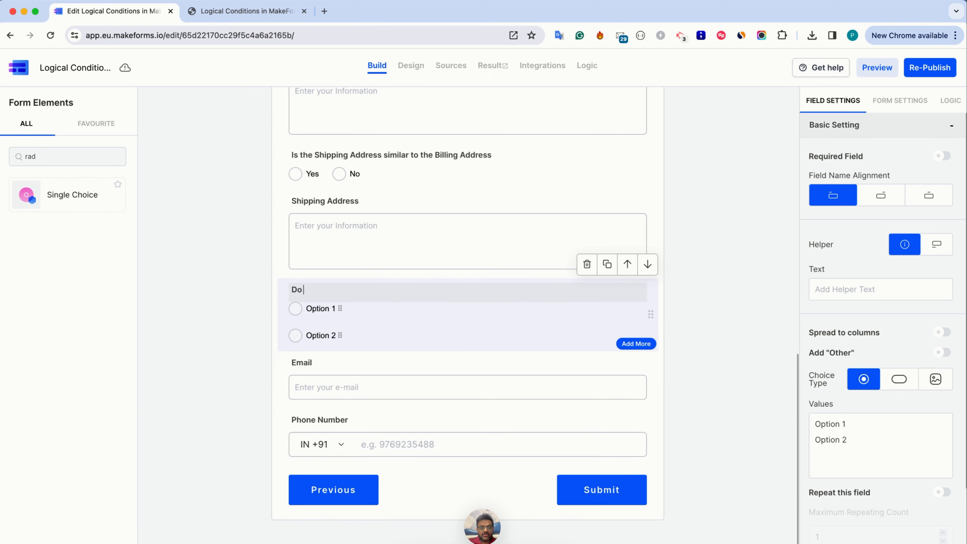
{"action": "type", "text": " you have an"}
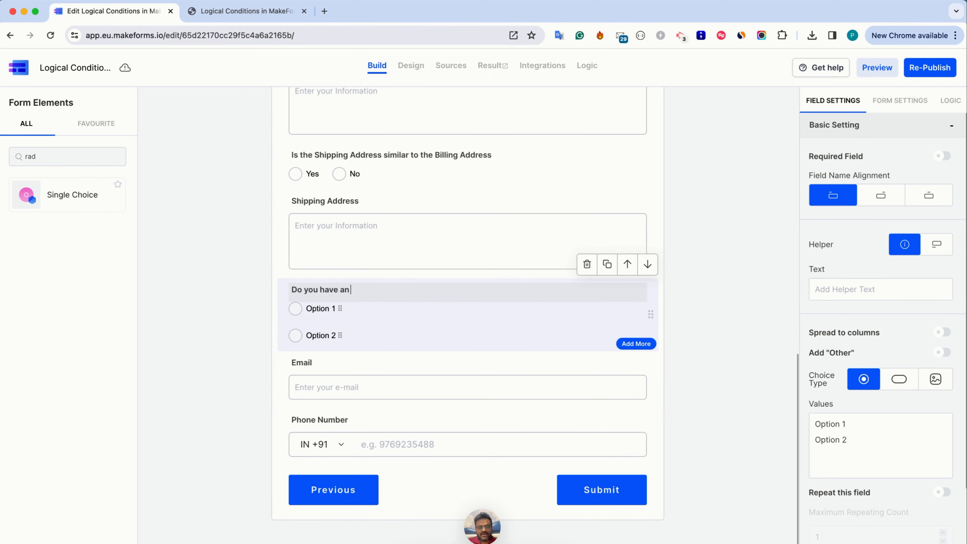
{"action": "type", "text": " email addres"}
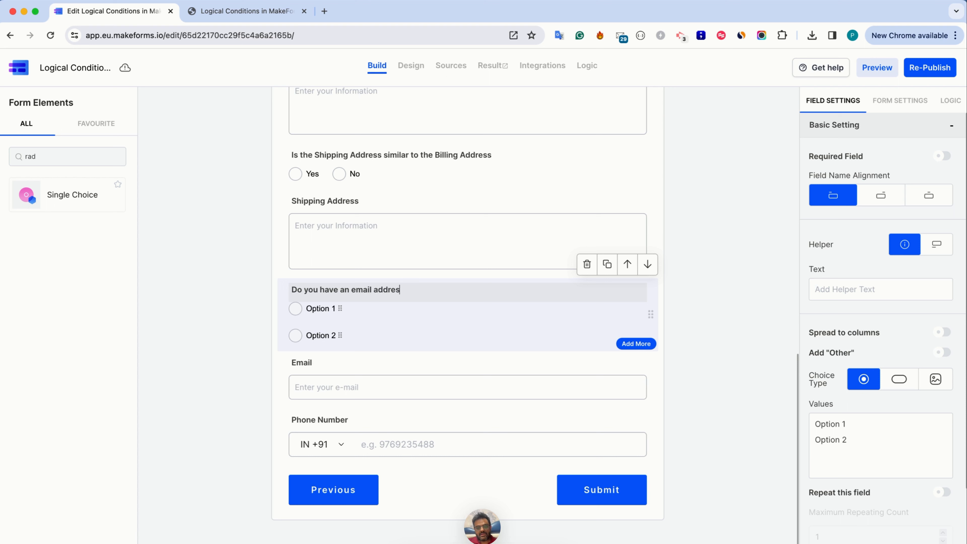
{"action": "type", "text": "s which is operationa"}
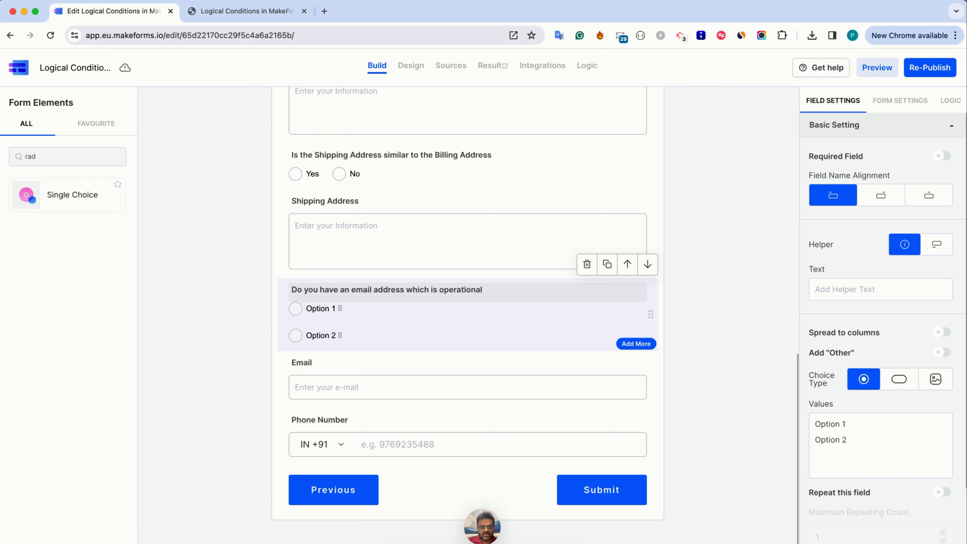
{"action": "type", "text": "l"}
Replace the new single choice question's label with "Will you like to register your mobile number"
{"action": "triple_click", "coordinate": [361, 291]}
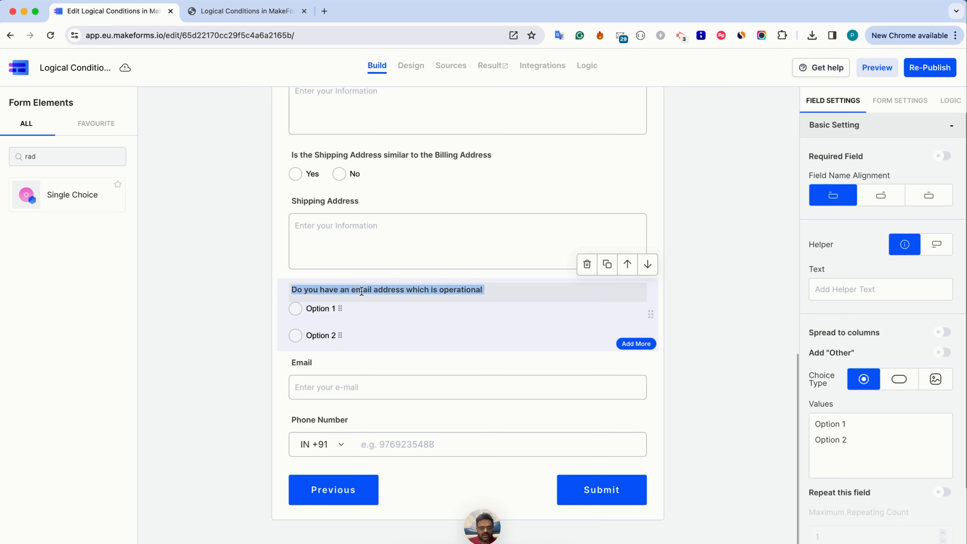
{"action": "type", "text": "Will you lik"}
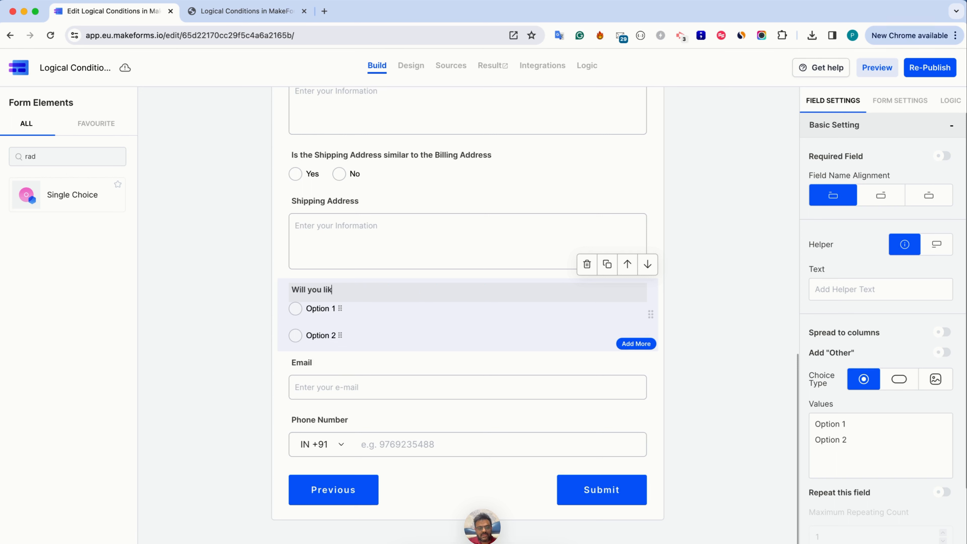
{"action": "type", "text": "e to register your mobile"}
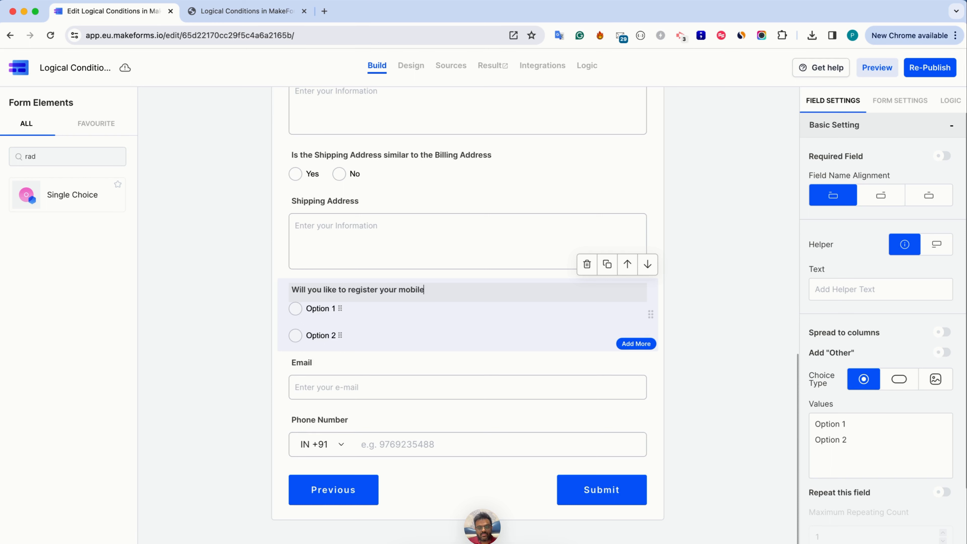
{"action": "type", "text": " number"}
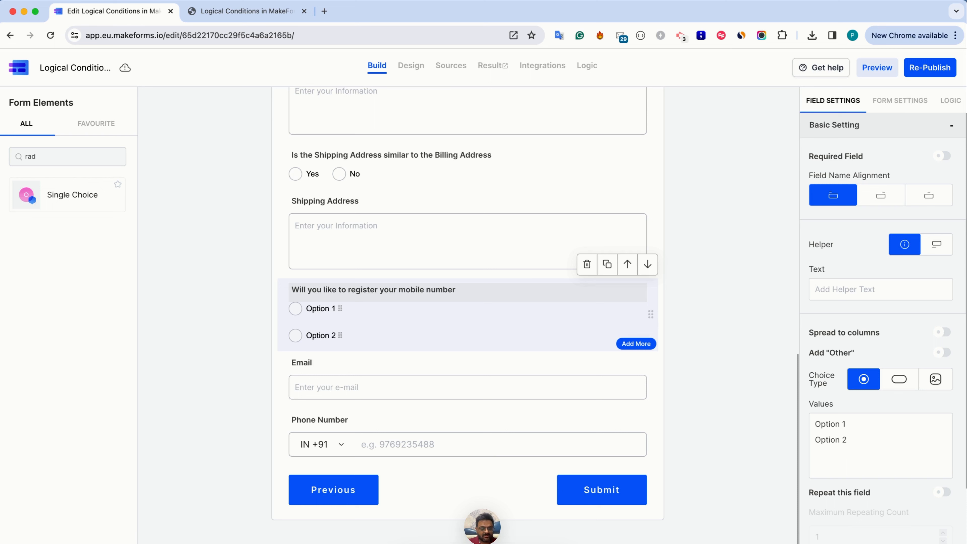
{"action": "left_click", "coordinate": [347, 440]}
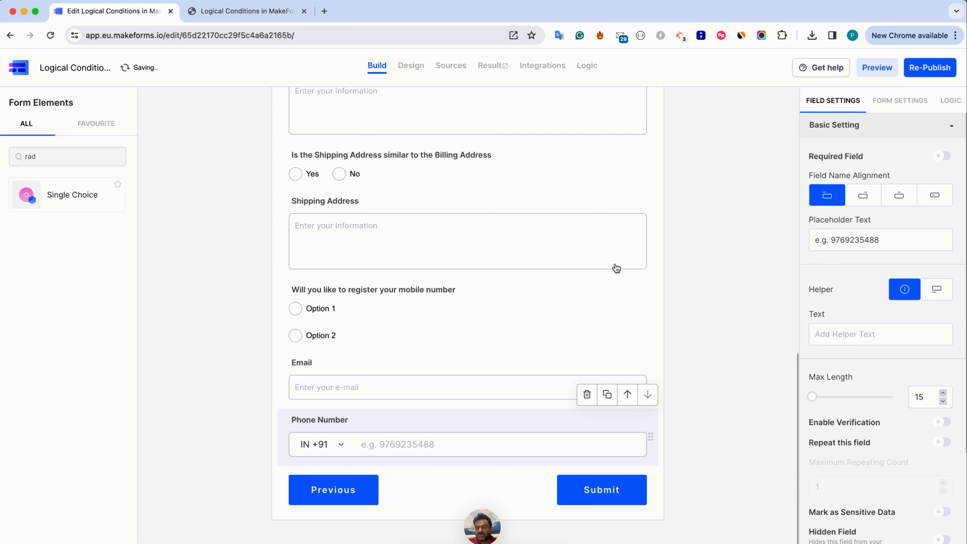
Set the mobile number question's options to Yes and No and spread them to columns
{"action": "left_click", "coordinate": [510, 308]}
{"action": "left_click_drag", "start_coordinate": [858, 439], "coordinate": [789, 420]}
{"action": "type", "text": "Yes"}
{"action": "key", "text": "Return"}
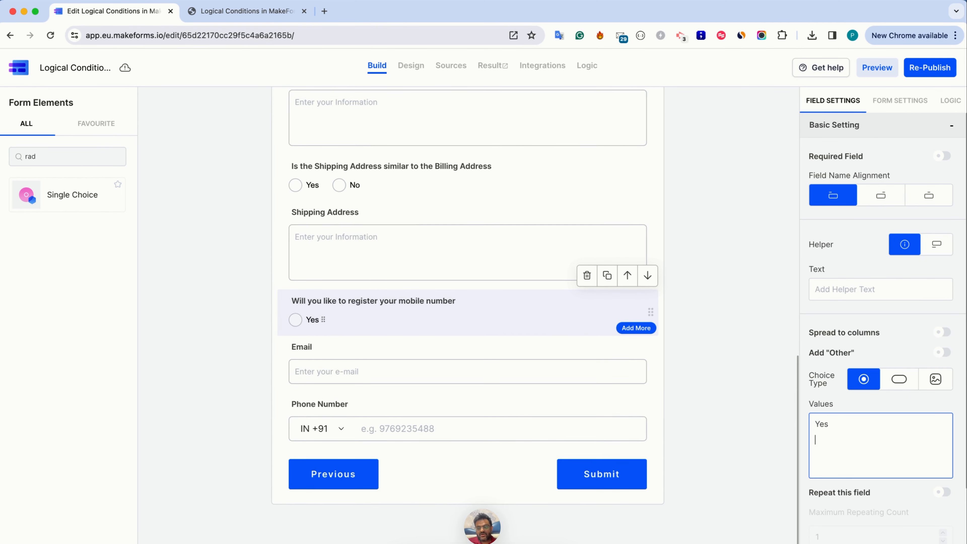
{"action": "type", "text": "No"}
{"action": "left_click", "coordinate": [940, 333]}
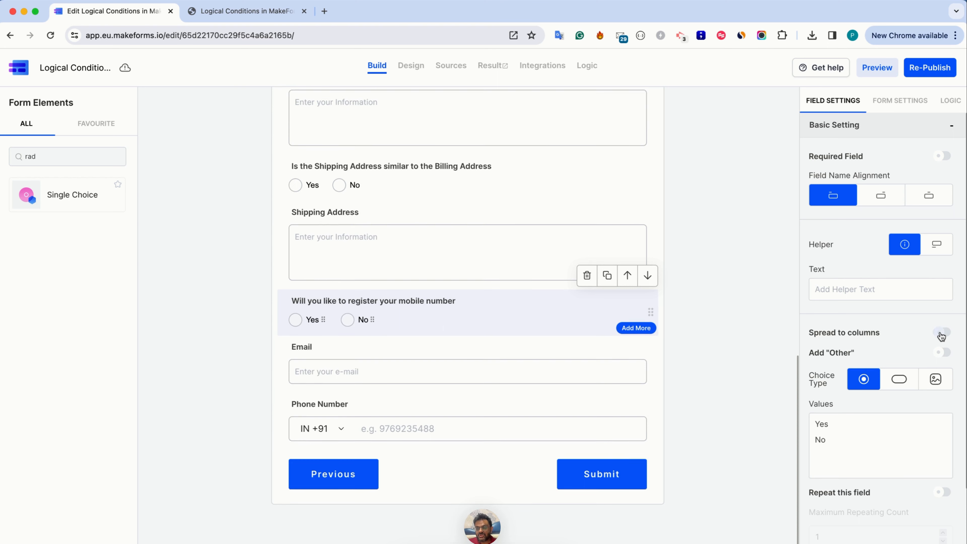
Create a new logic condition for the form and name it "Enforce Mobile Number"
{"action": "left_click", "coordinate": [361, 402]}
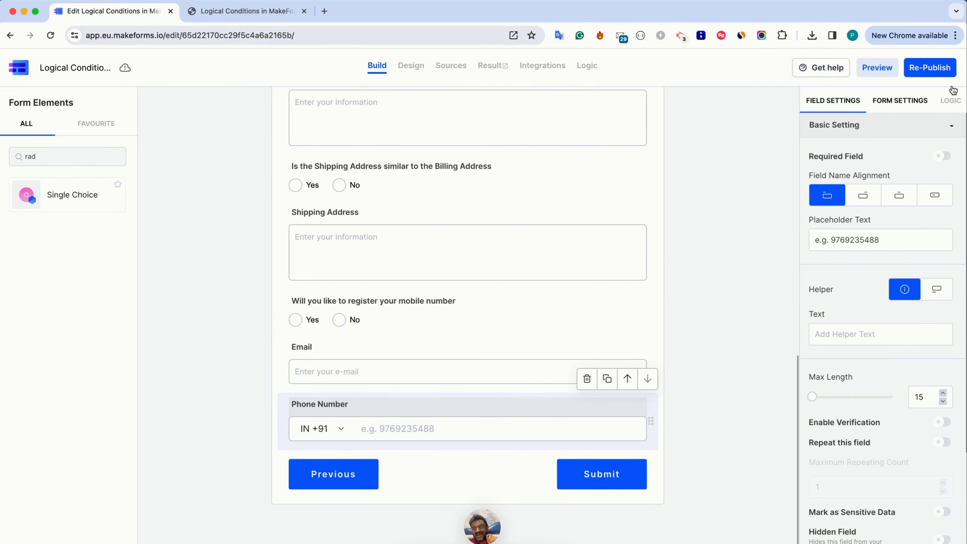
{"action": "left_click", "coordinate": [956, 105]}
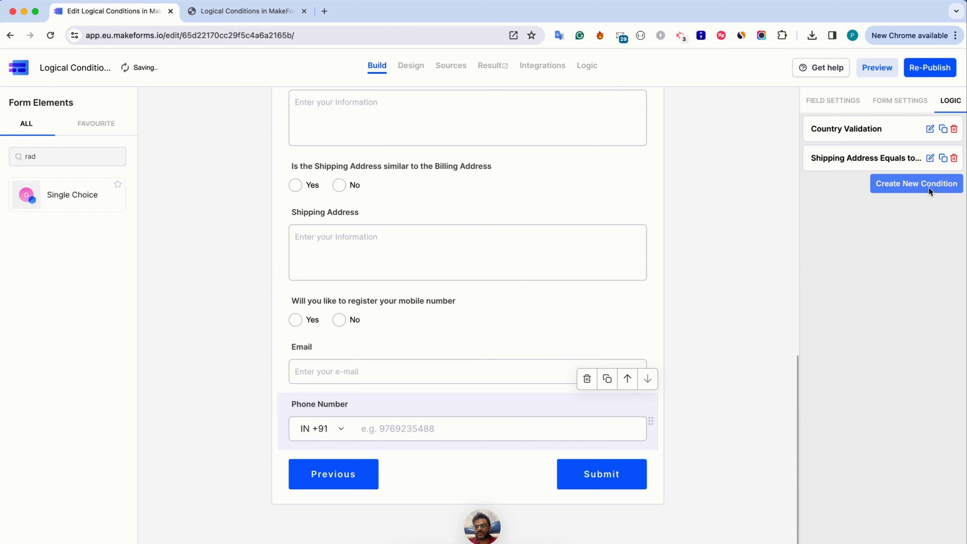
{"action": "left_click", "coordinate": [929, 185]}
{"action": "double_click", "coordinate": [736, 148]}
{"action": "triple_click", "coordinate": [736, 145]}
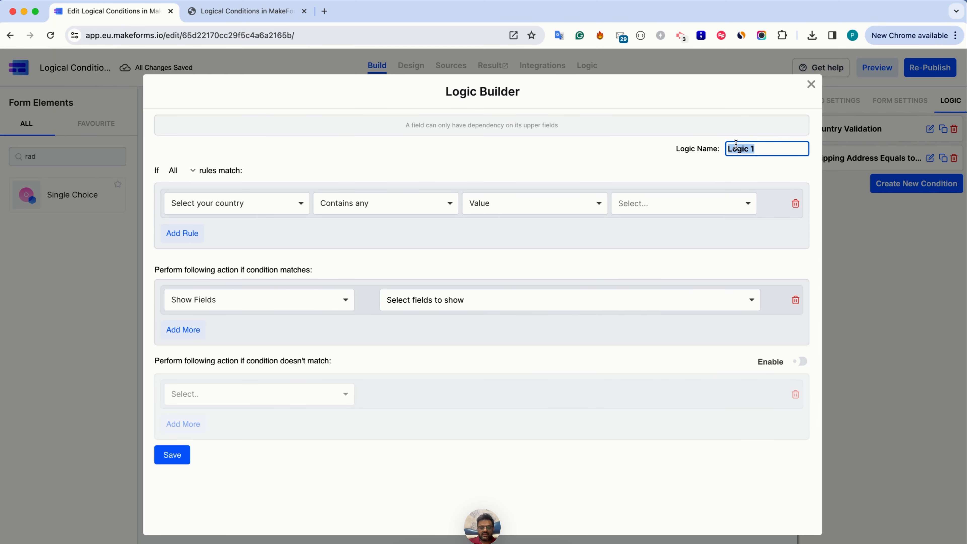
{"action": "type", "text": "Enforce "}
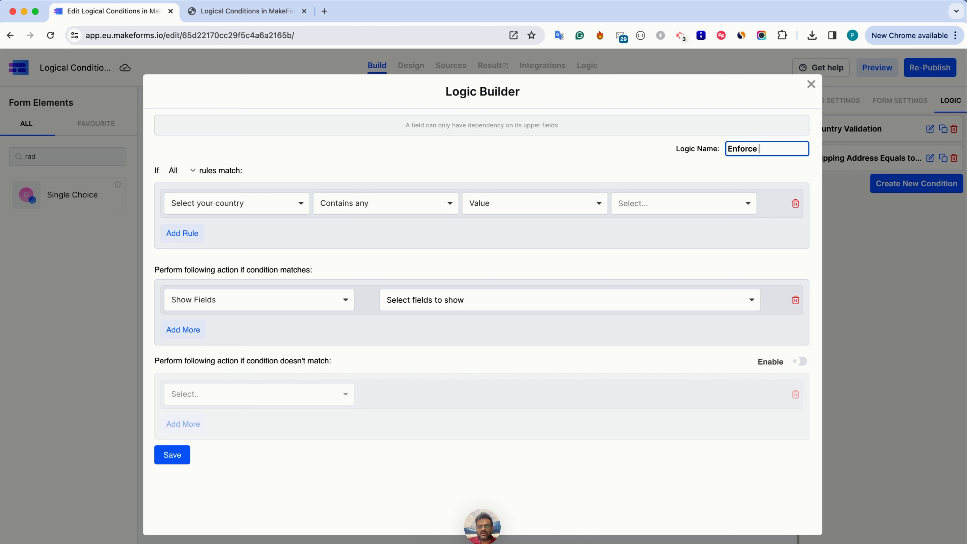
{"action": "type", "text": "Mobile Number"}
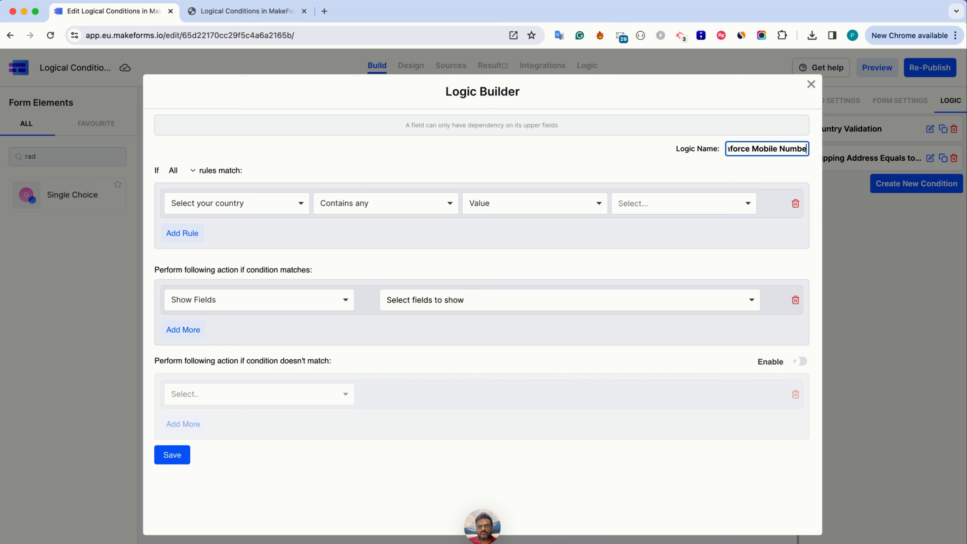
Set the condition's rule to match when "Will you like to register your mobile number" contains any of the value Yes
{"action": "left_click", "coordinate": [247, 207]}
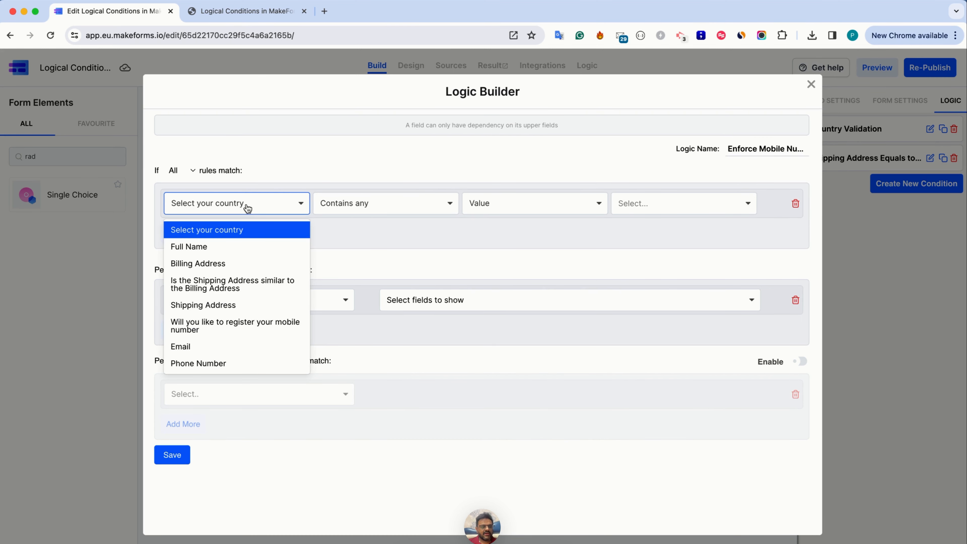
{"action": "left_click", "coordinate": [224, 330]}
{"action": "left_click", "coordinate": [629, 215]}
{"action": "left_click", "coordinate": [633, 232]}
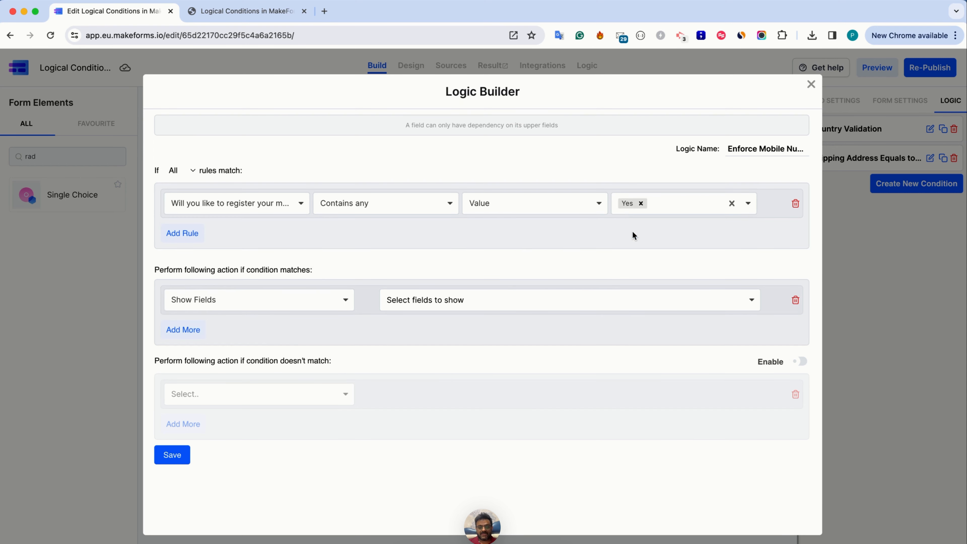
Set the matching action to Make Fields Require for the Phone Number field
{"action": "left_click", "coordinate": [303, 309]}
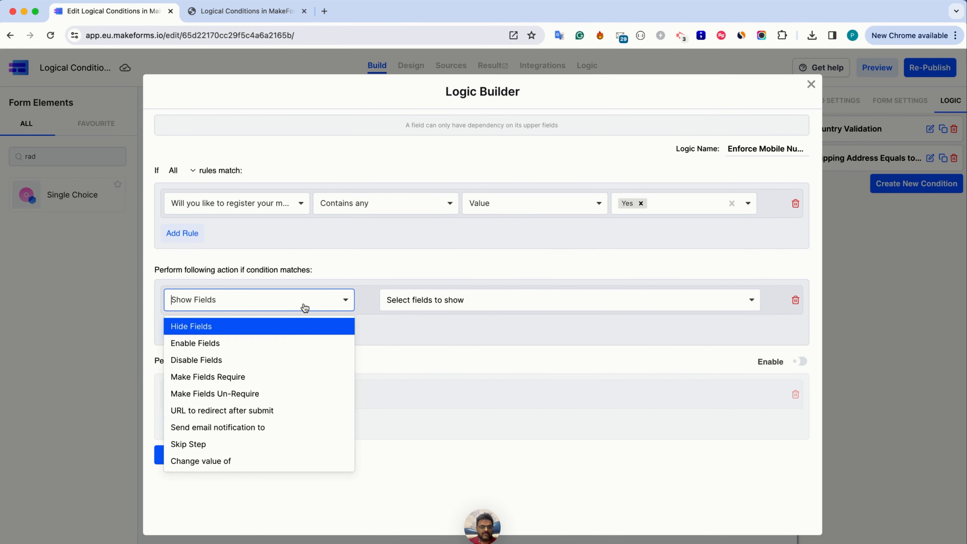
{"action": "left_click", "coordinate": [266, 374]}
{"action": "left_click", "coordinate": [422, 300]}
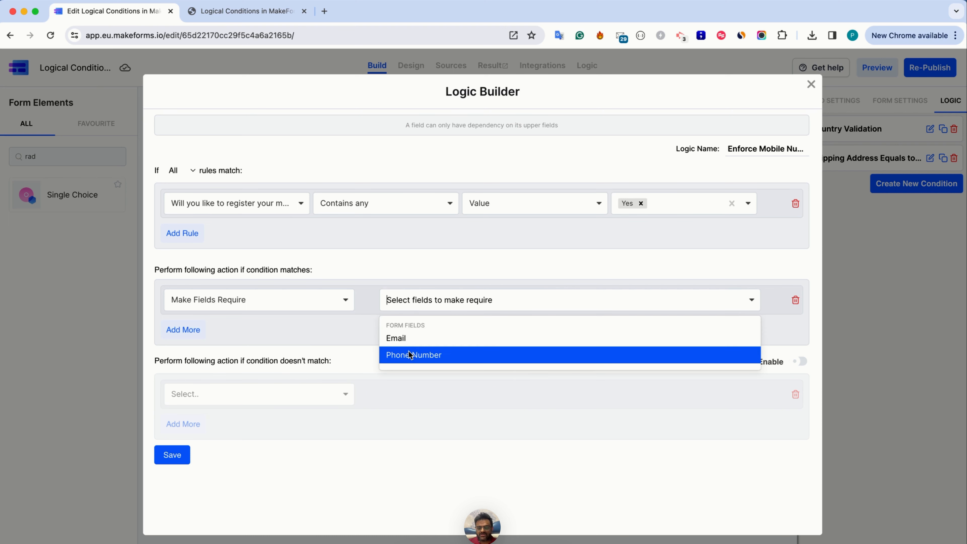
{"action": "left_click", "coordinate": [409, 351]}
Enable the action for a non-matching condition, set it to Make Fields Un-Require for Phone Number, and save the logic
{"action": "left_click", "coordinate": [799, 361]}
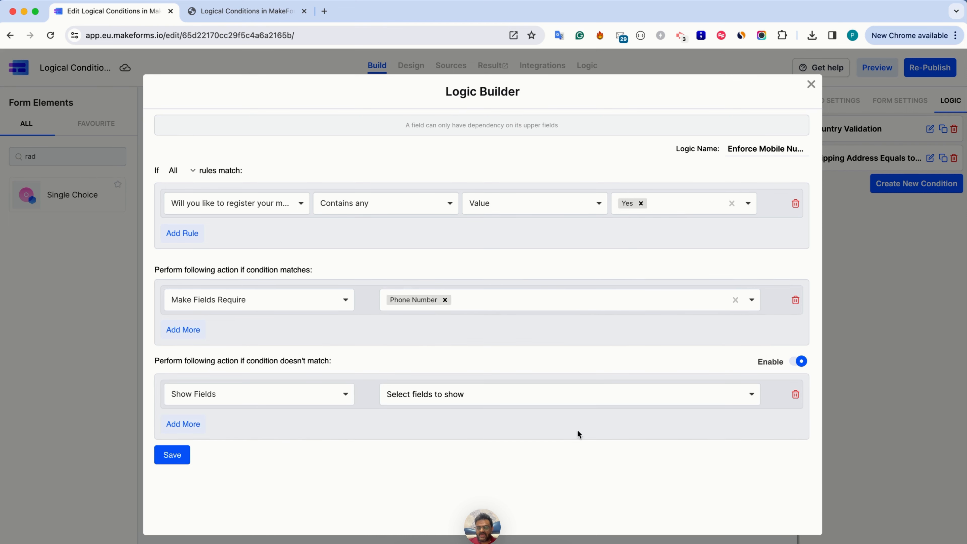
{"action": "left_click", "coordinate": [313, 397]}
{"action": "left_click", "coordinate": [252, 300]}
{"action": "left_click", "coordinate": [421, 394]}
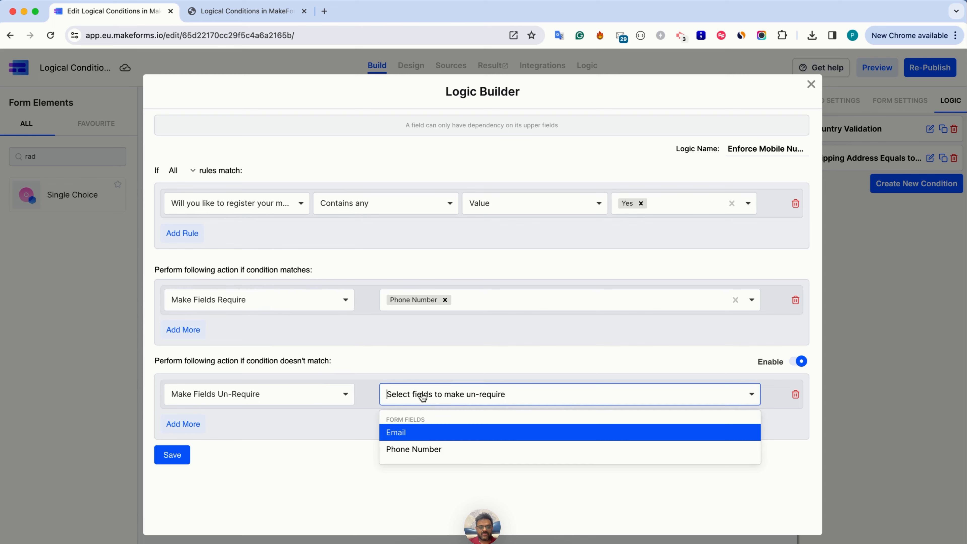
{"action": "left_click", "coordinate": [417, 449]}
{"action": "left_click", "coordinate": [170, 454]}
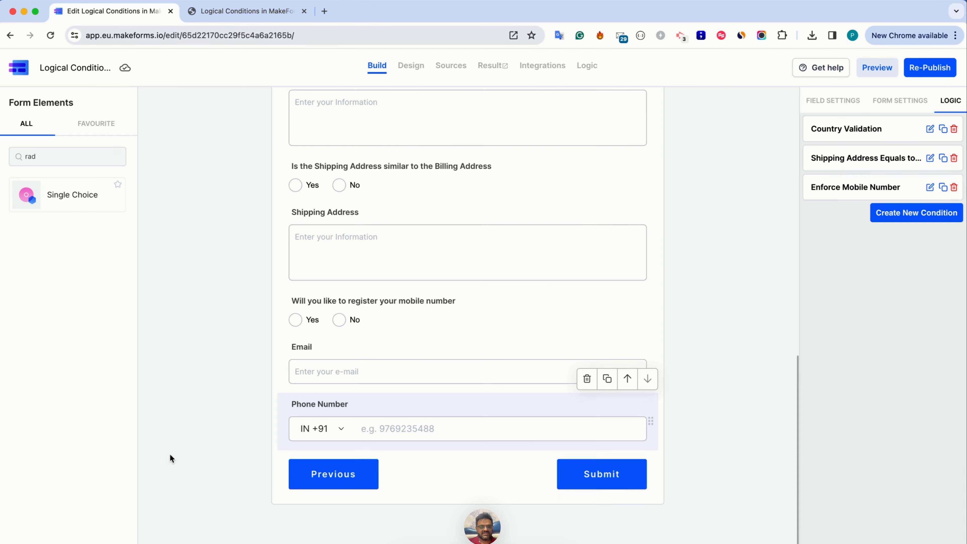
Re-publish the form, close the old form tab and open the live form from its default link
{"action": "left_click", "coordinate": [929, 78]}
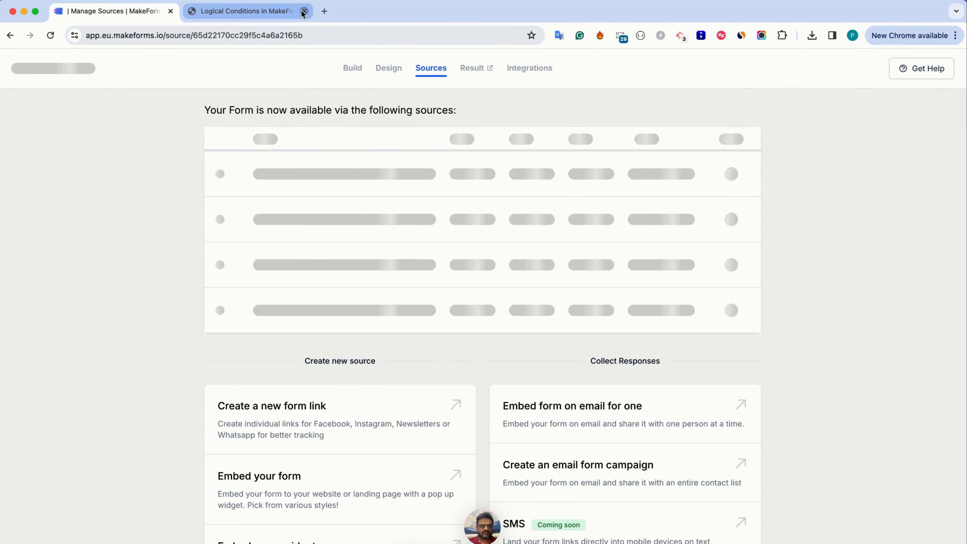
{"action": "left_click", "coordinate": [303, 11]}
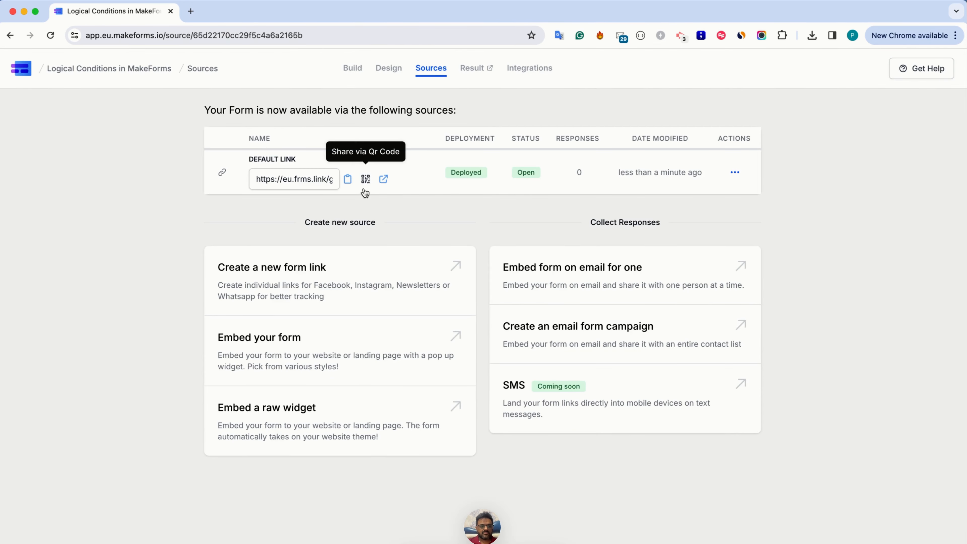
{"action": "left_click", "coordinate": [384, 180]}
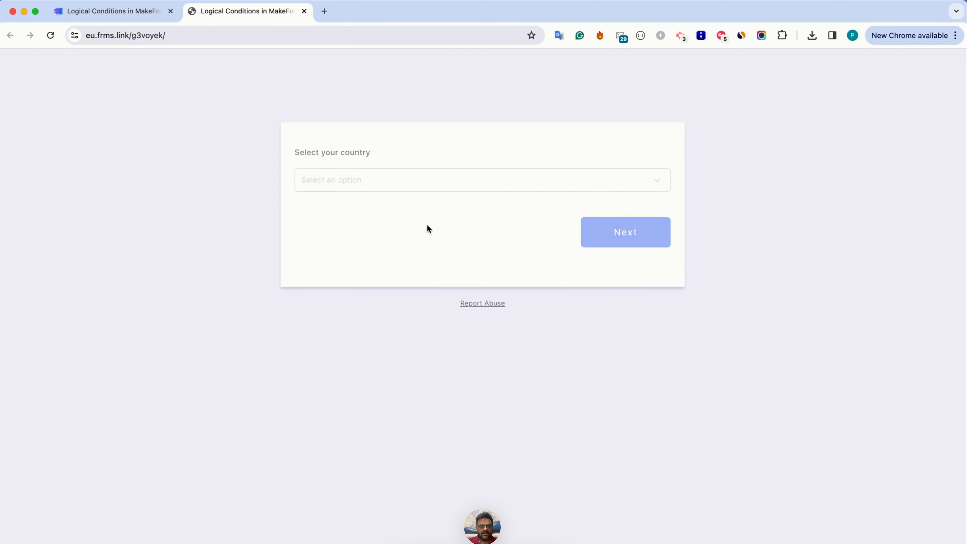
Choose USA as the country on the live form and continue to the second page
{"action": "left_click", "coordinate": [419, 179]}
{"action": "type", "text": "USA"}
{"action": "left_click", "coordinate": [624, 244]}
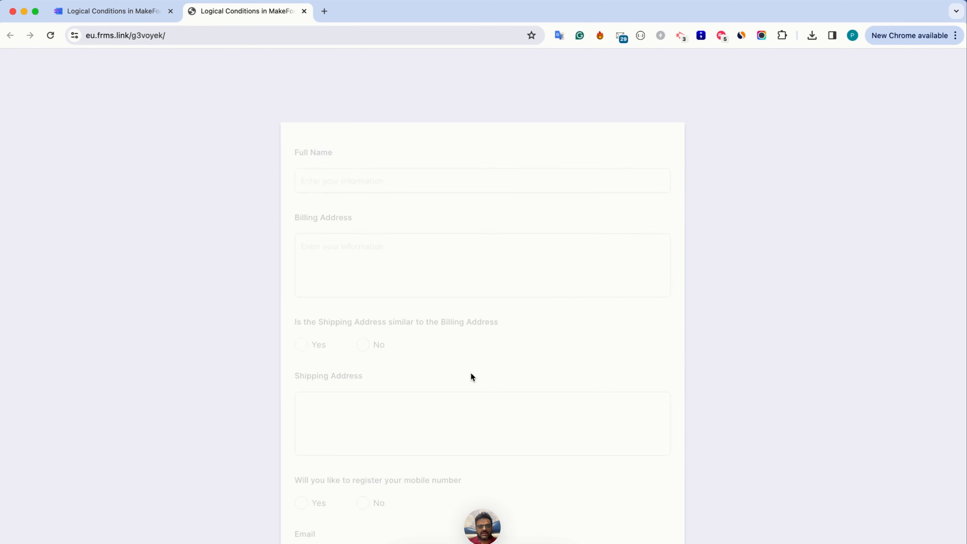
Try submitting with Yes for registering a mobile number and Phone Number empty, and submit again with the answer changed to No
{"action": "scroll", "coordinate": [460, 379], "scroll_direction": "down", "scroll_amount": 4}
{"action": "scroll", "coordinate": [460, 376], "scroll_direction": "down", "scroll_amount": 1}
{"action": "left_click", "coordinate": [339, 433]}
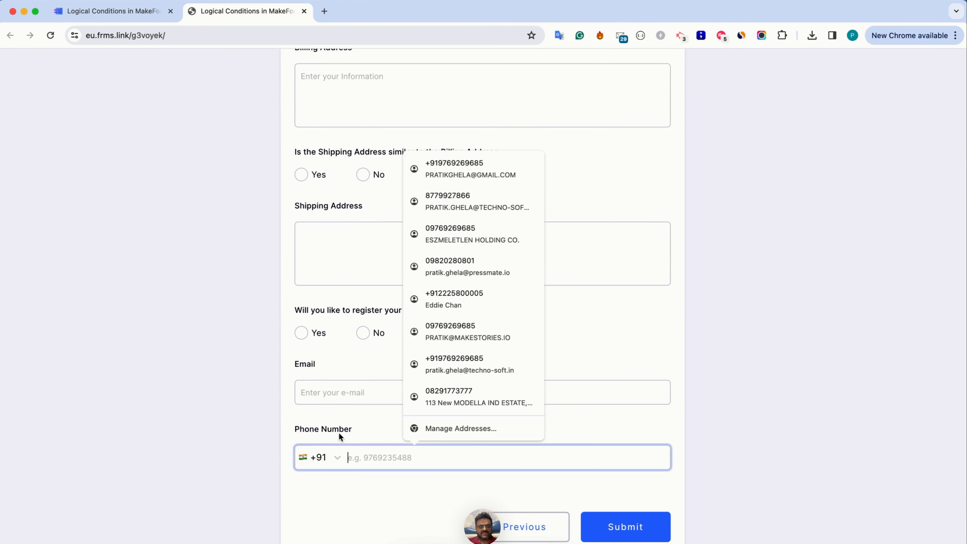
{"action": "left_click", "coordinate": [356, 432]}
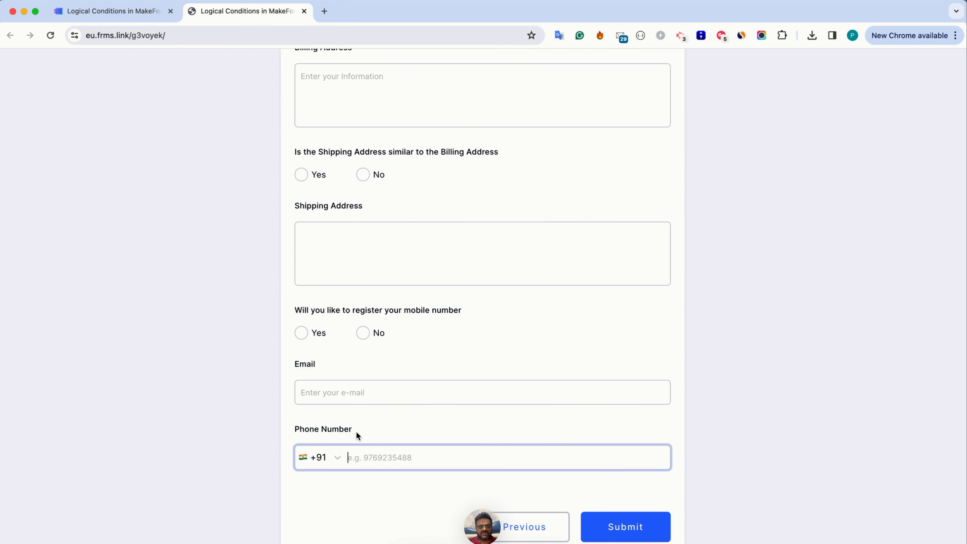
{"action": "left_click", "coordinate": [314, 334]}
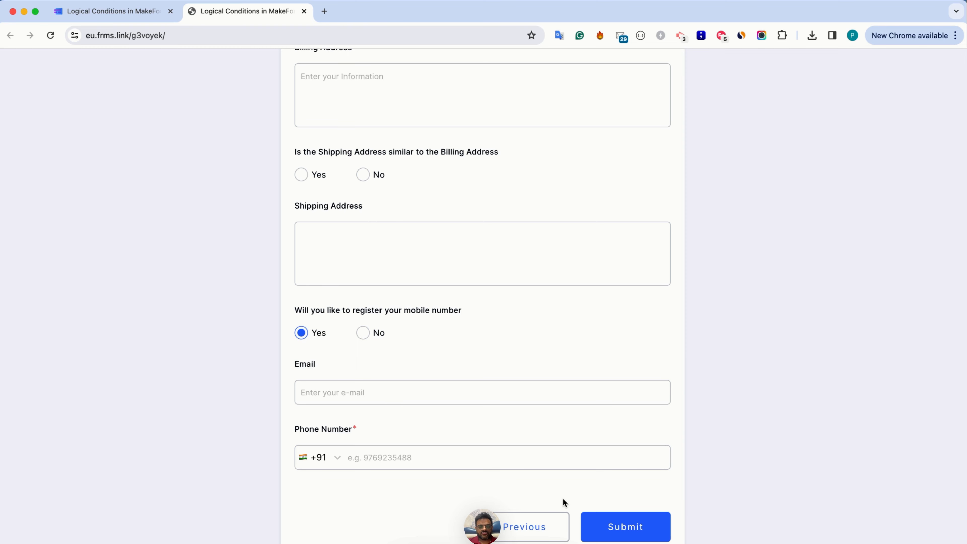
{"action": "left_click", "coordinate": [613, 526]}
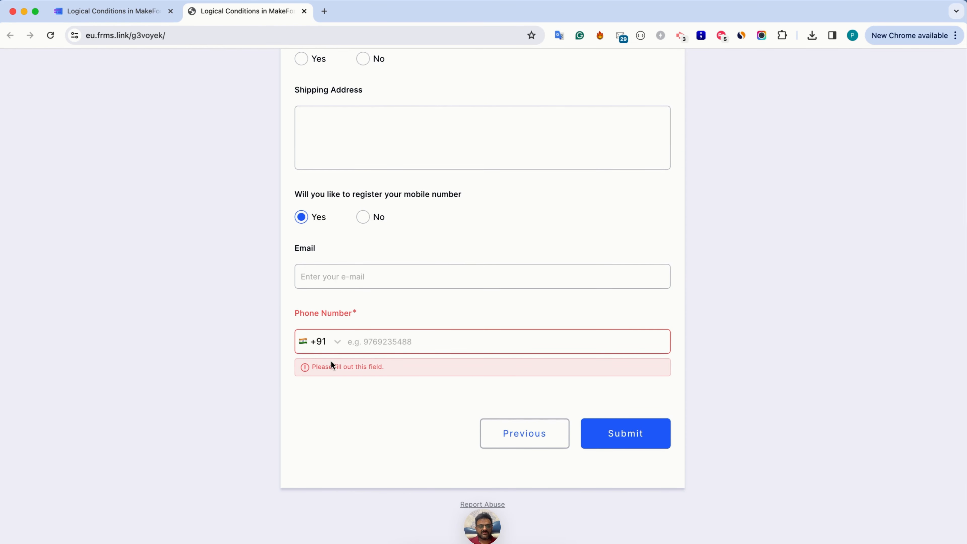
{"action": "left_click", "coordinate": [365, 222]}
{"action": "left_click", "coordinate": [619, 436]}
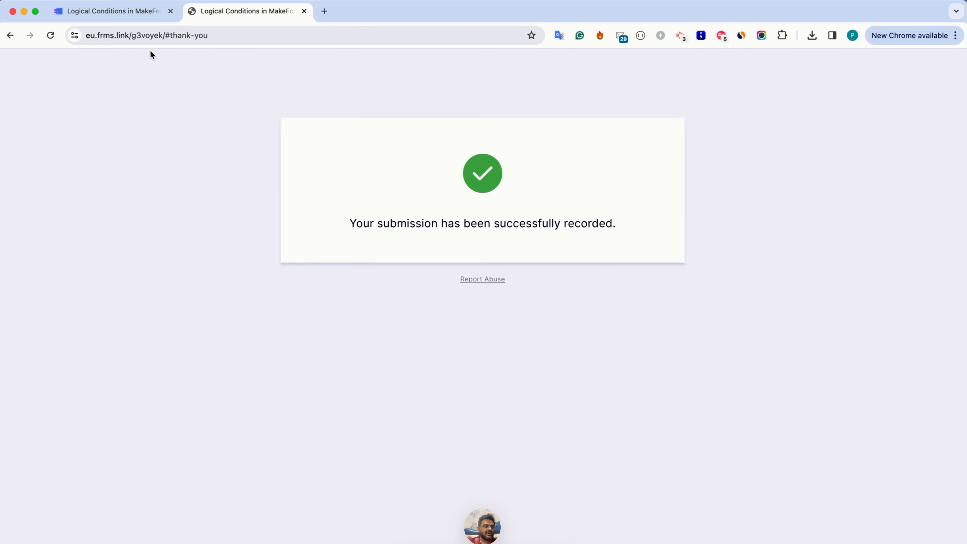
Return to the MakeForms tab and reopen the form in the builder
{"action": "left_click", "coordinate": [78, 12]}
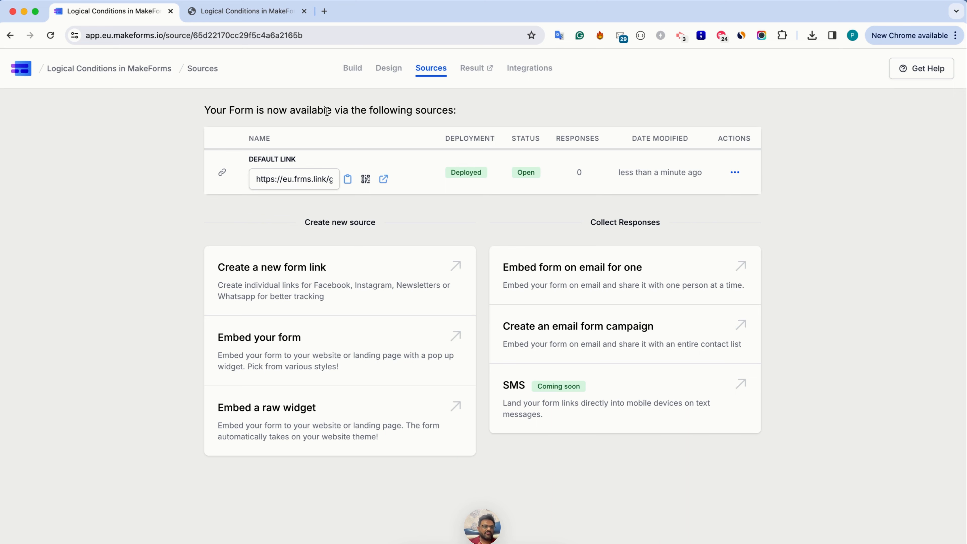
{"action": "left_click", "coordinate": [351, 68]}
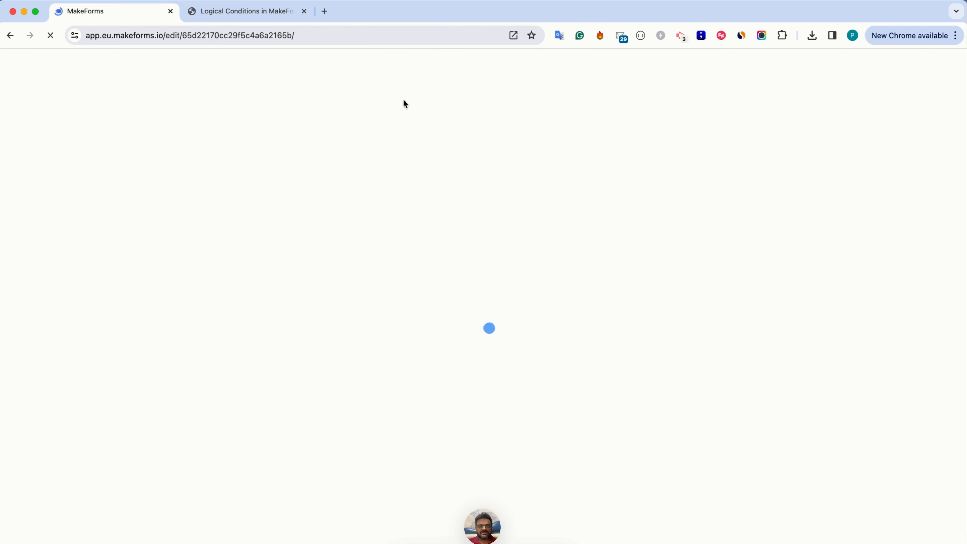